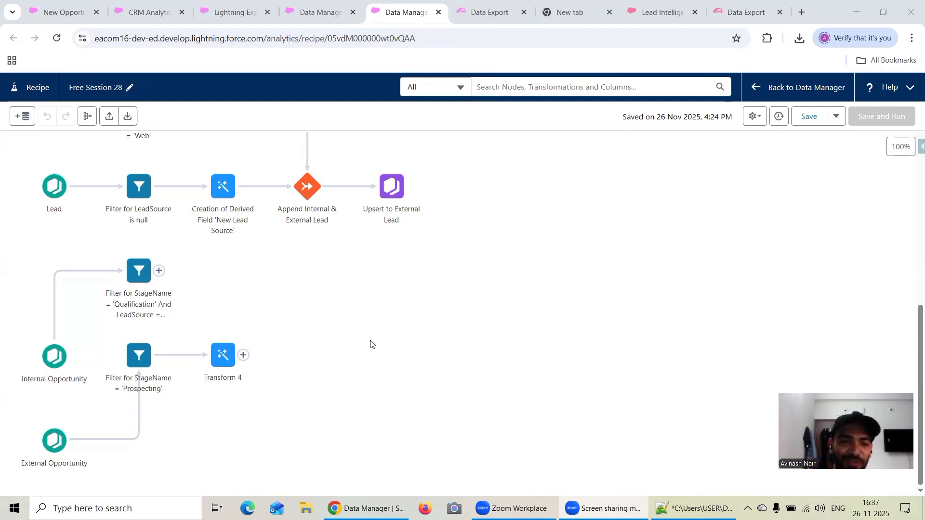
Rename the Transform 4 node as "Creation of New Derived Field 'New_StageName'"
left_click(222, 352)
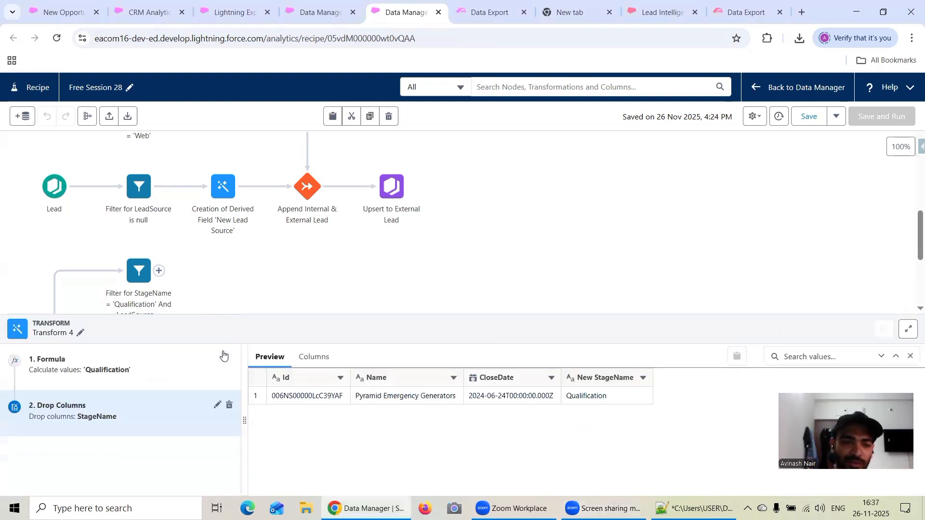
left_click(80, 333)
left_click_drag(157, 285, 84, 288)
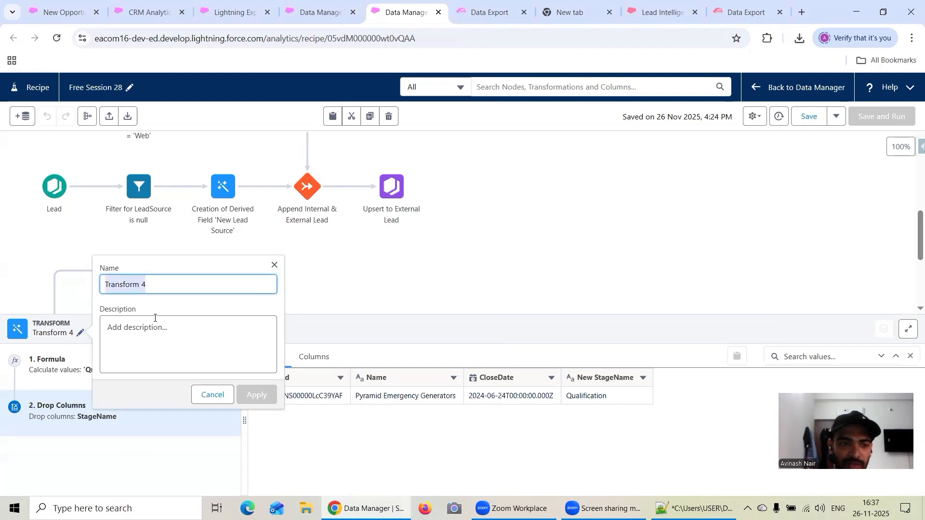
type("Cre")
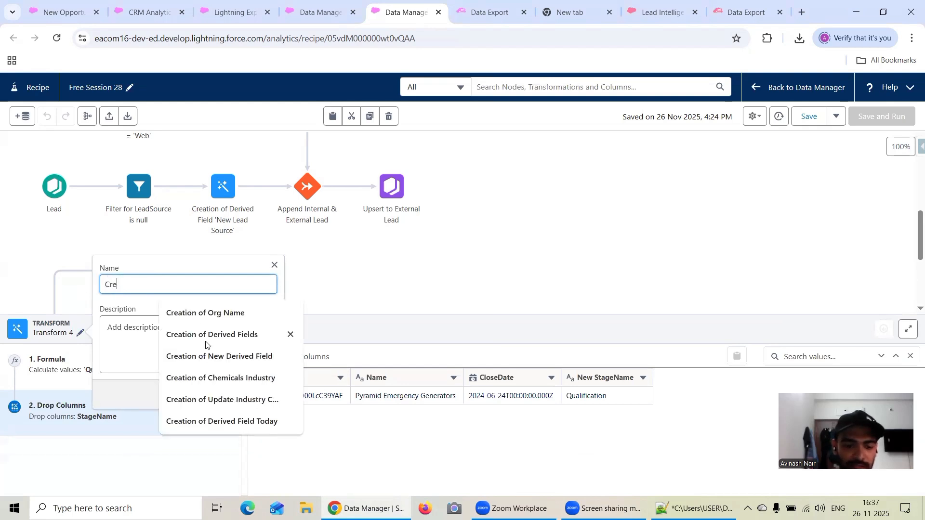
type("ation of ")
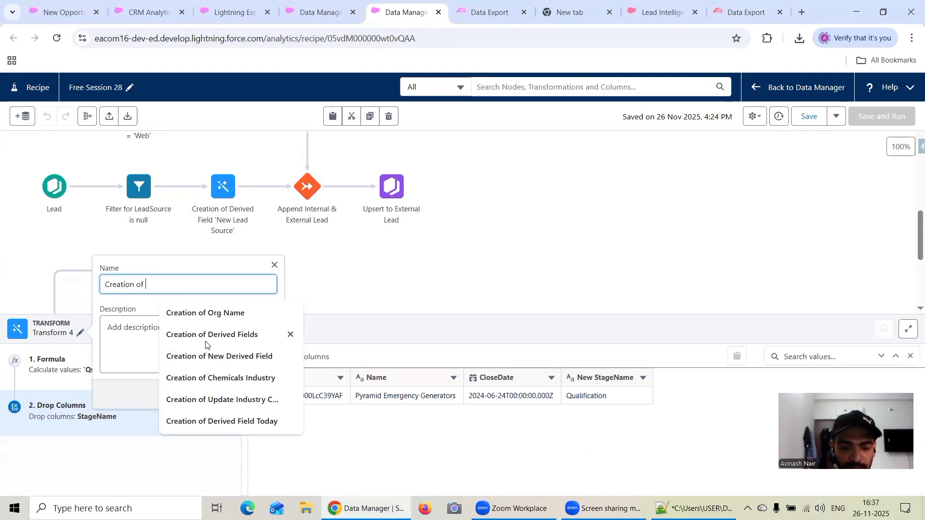
type("New d")
key("BackSpace")
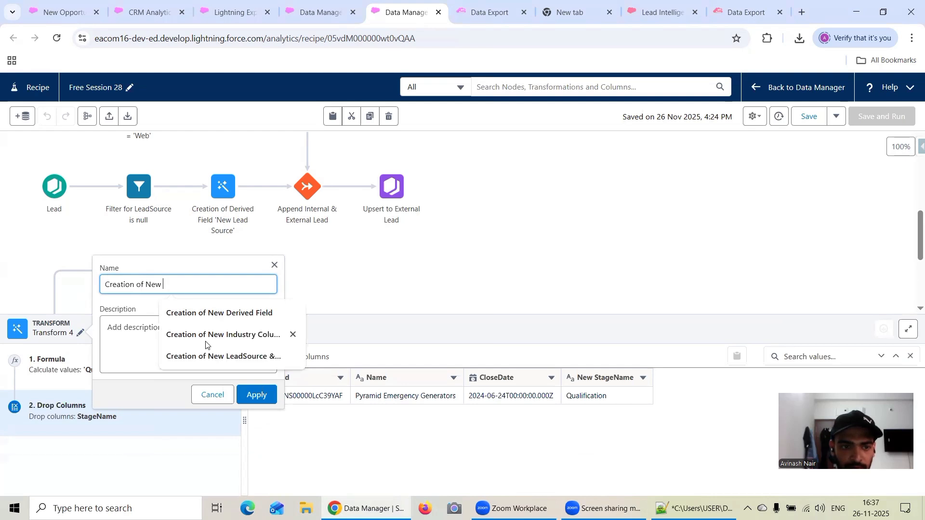
type("dERIVE")
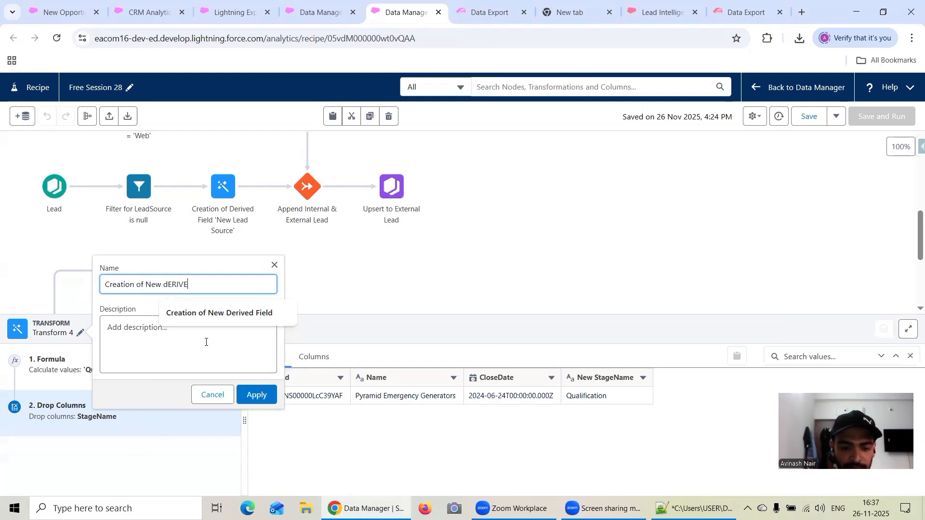
type("D fIELDS")
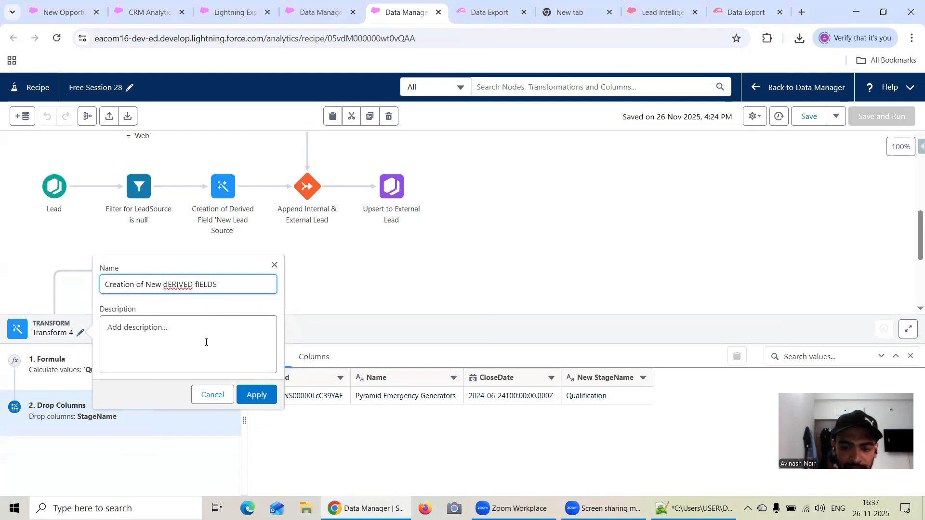
key("BackSpace")
key("BackSpace")
key("BackSpace")
key("BackSpace")
key("BackSpace")
key("BackSpace")
key("BackSpace")
key("BackSpace")
key("BackSpace")
key("BackSpace")
key("BackSpace")
key("BackSpace")
key("BackSpace")
key("BackSpace")
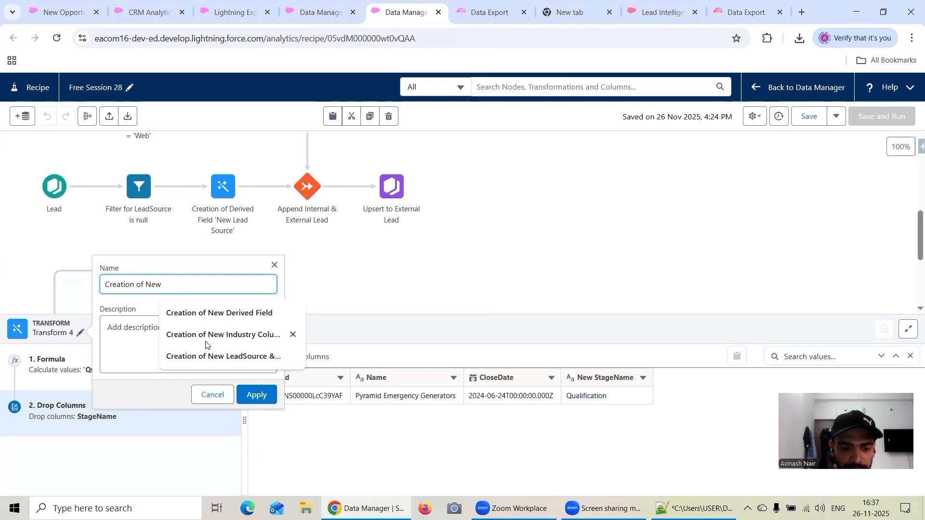
type("Derived")
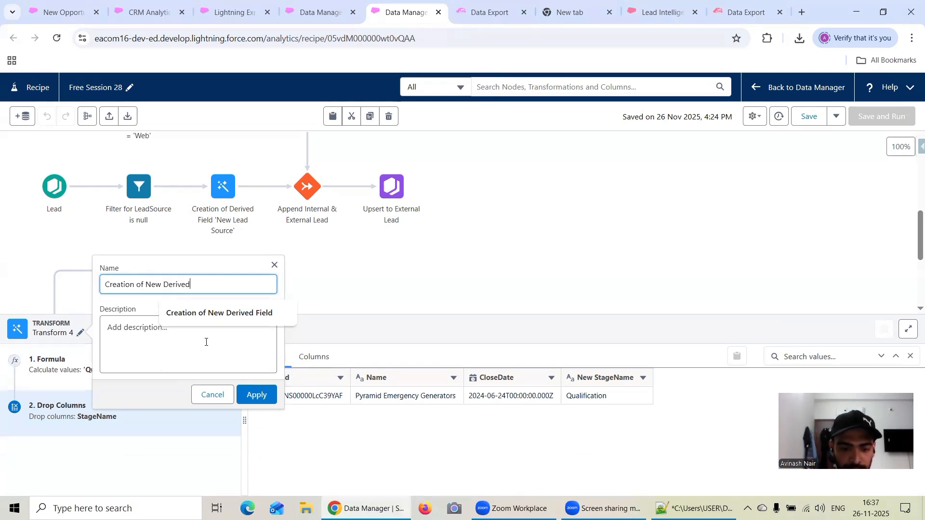
type(" Fileld ")
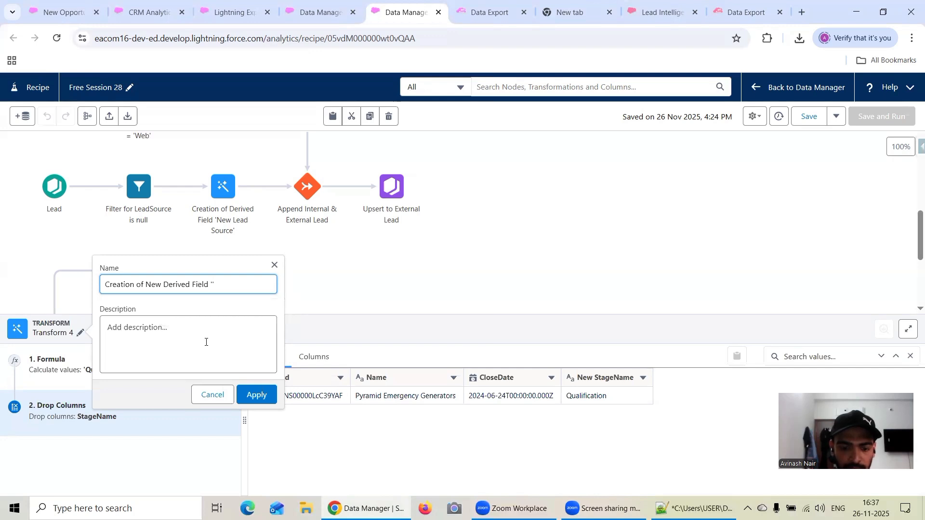
type("'New_StageName")
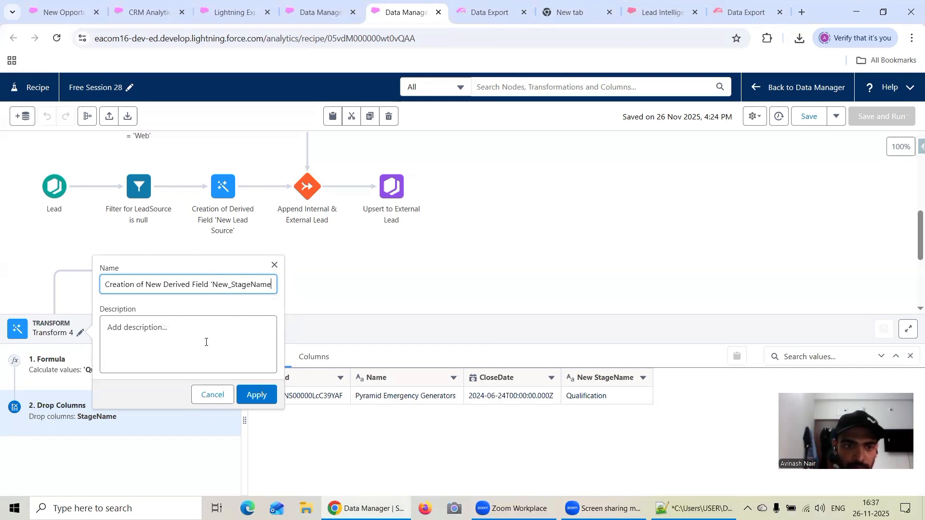
left_click(256, 395)
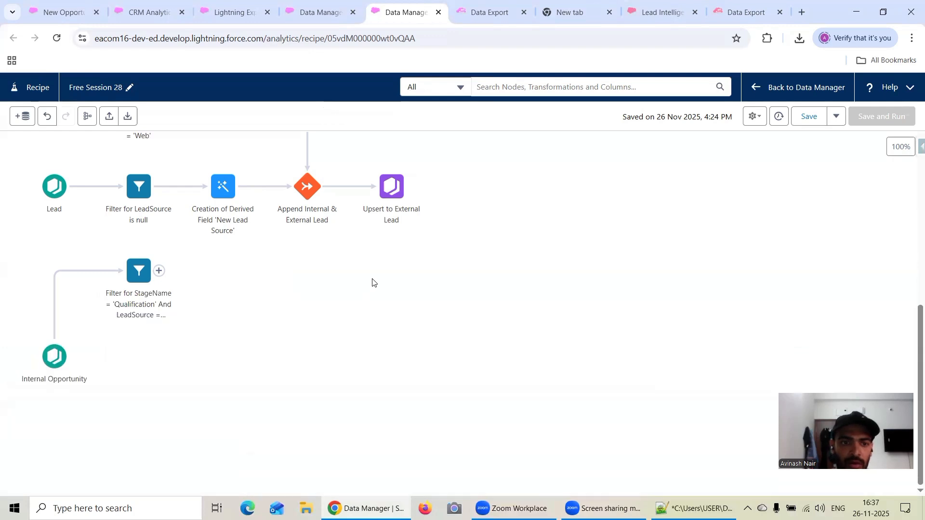
Append the 'Qualification' filter branch to the New_StageName transform, naming the node "Append Internal & External Opportunity", and apply its column mapping
left_click_drag(159, 270, 226, 356)
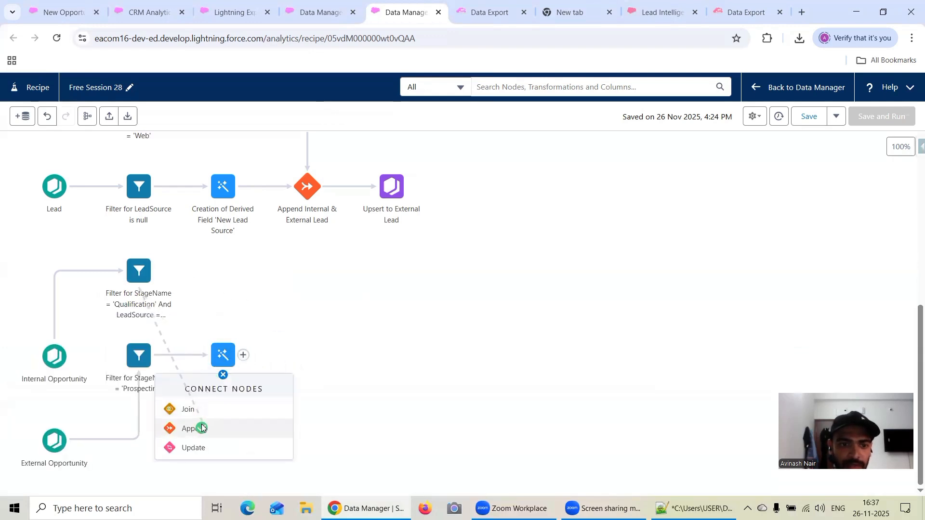
left_click(202, 427)
left_click(74, 333)
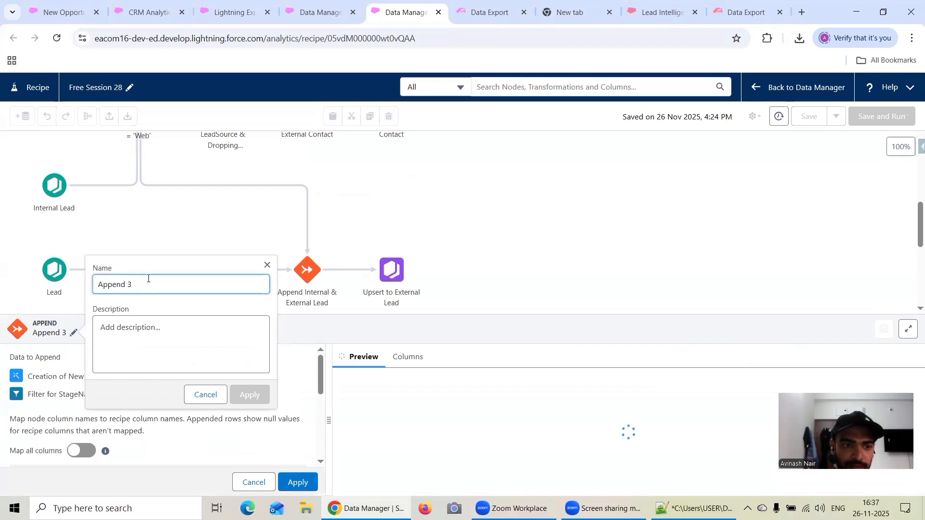
key("BackSpace")
type("Inter")
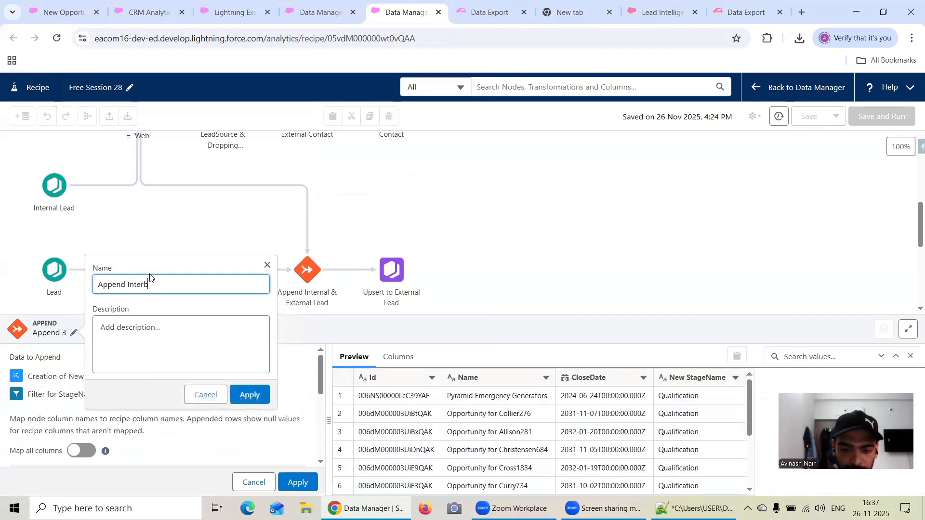
type("nal &")
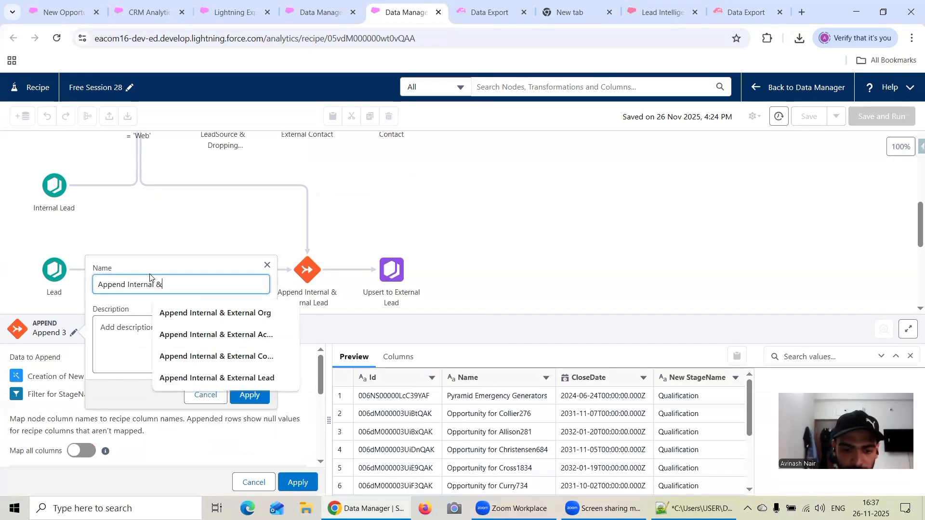
type(" External Oppor")
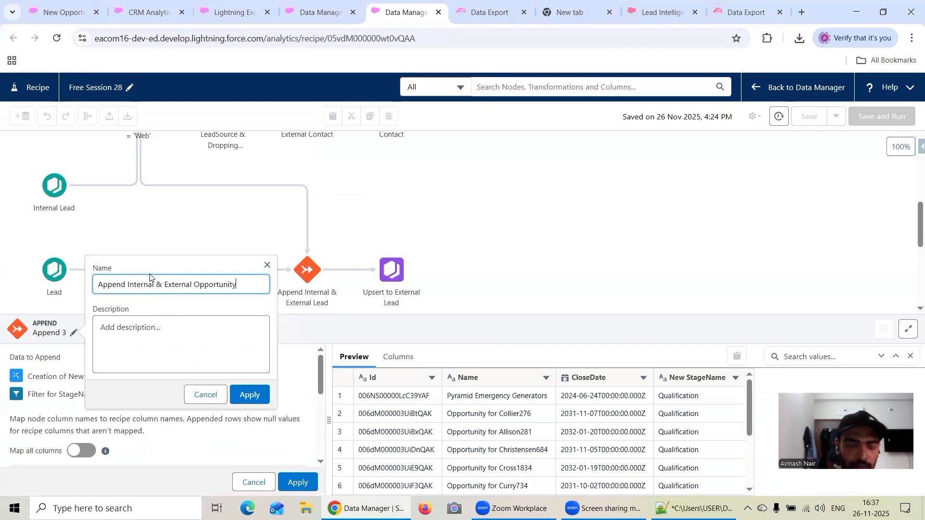
type("tunity")
left_click(248, 395)
scroll(283, 409, "down", 3)
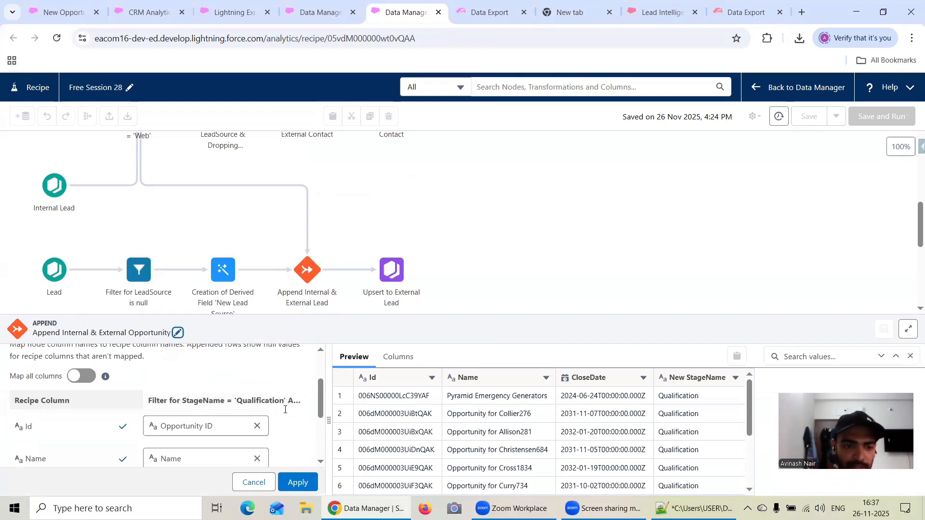
scroll(284, 411, "down", 2)
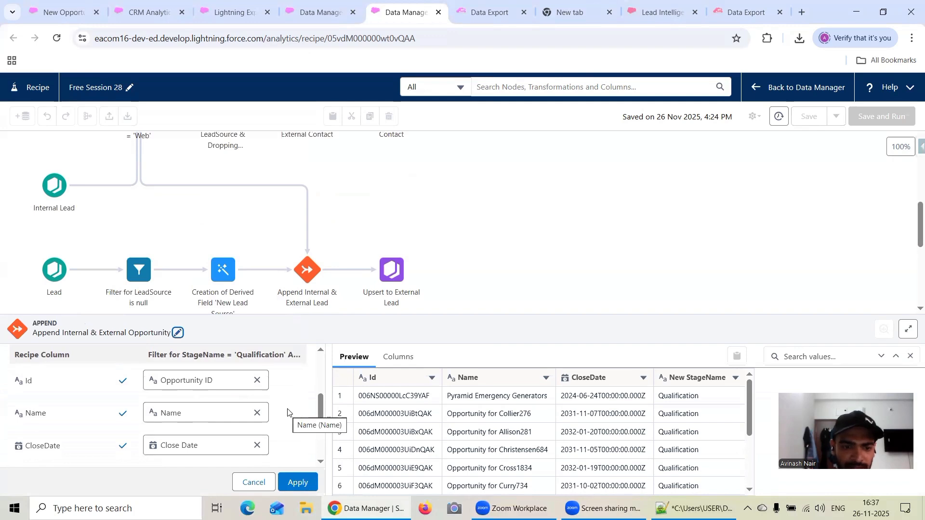
left_click(296, 483)
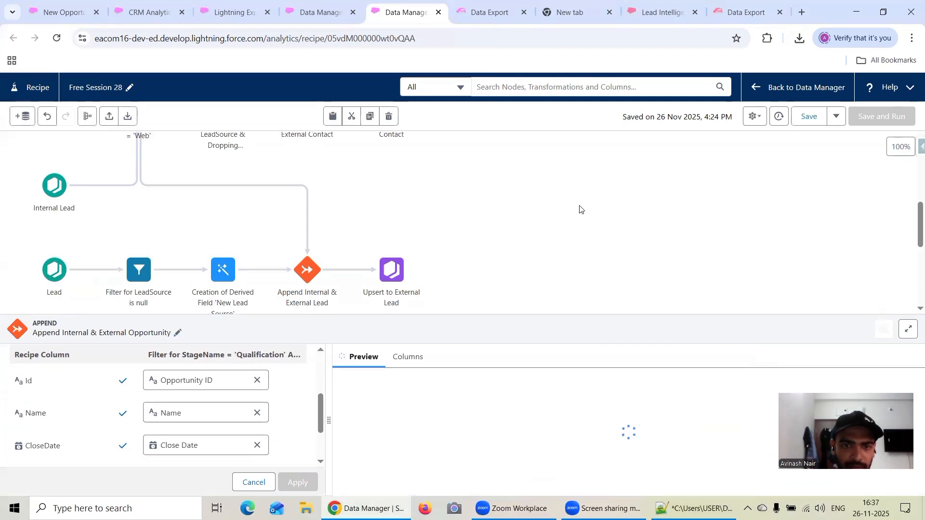
Remove the Id column from the Internal Opportunity input node
scroll(57, 386, "down", 2)
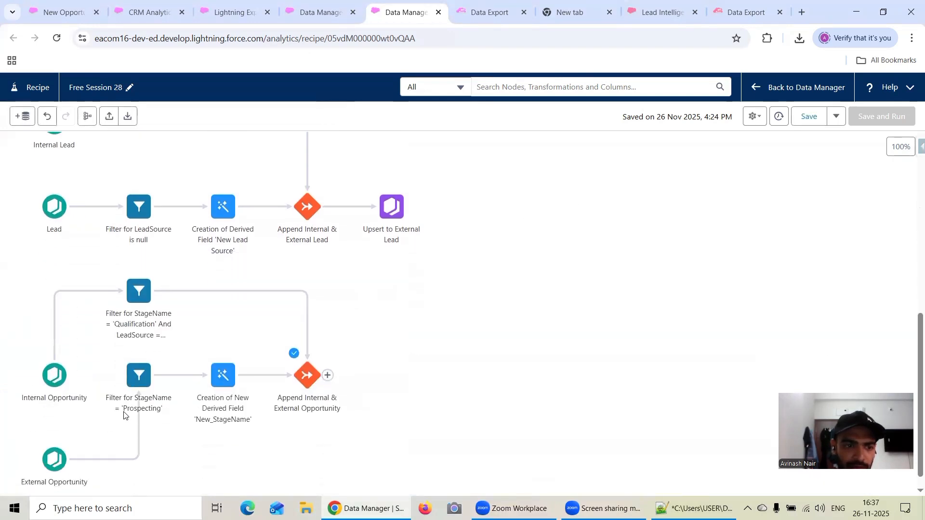
left_click(56, 363)
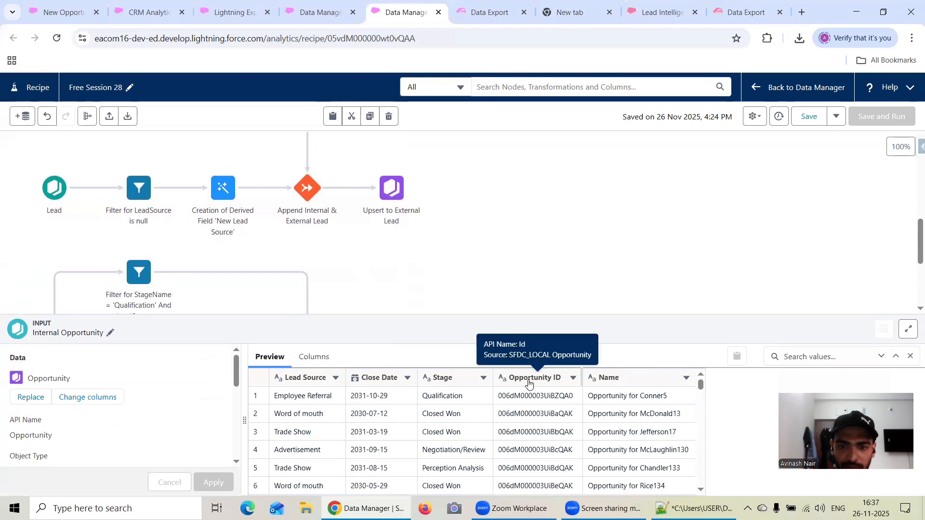
left_click(73, 398)
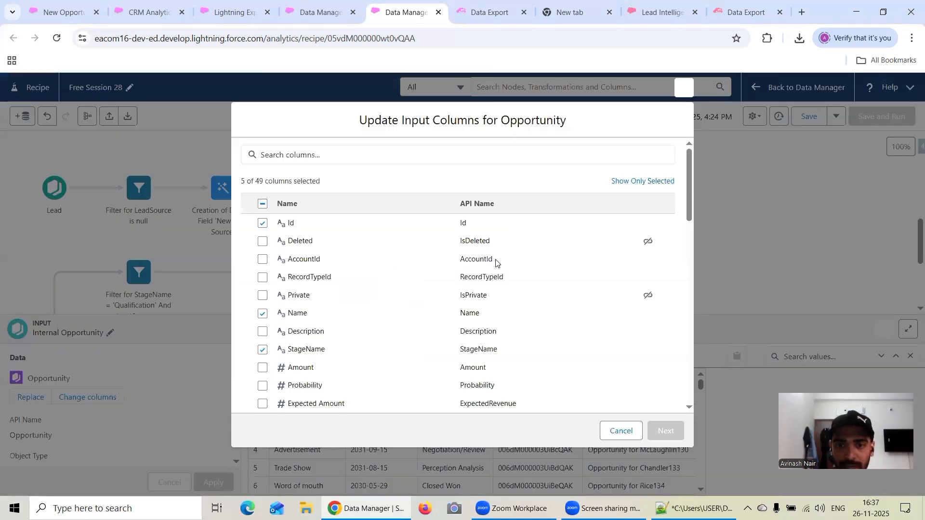
left_click(263, 223)
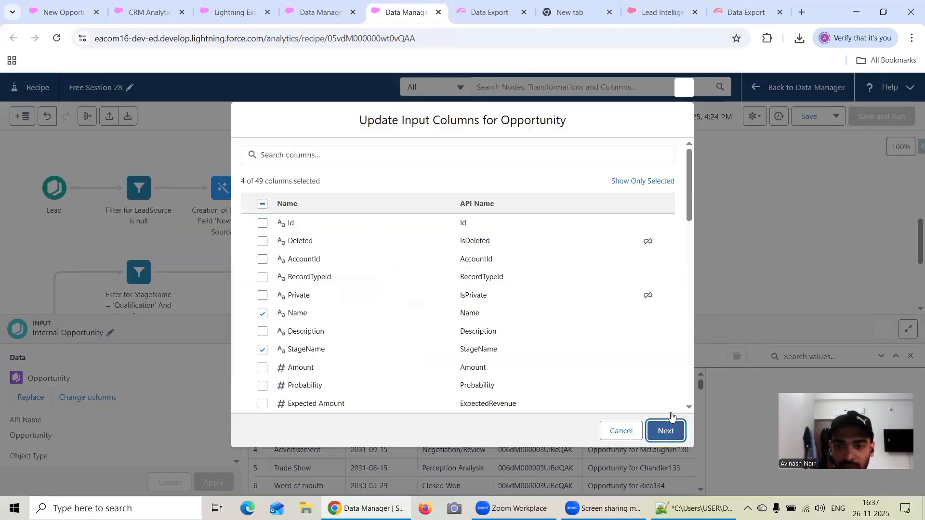
left_click(668, 430)
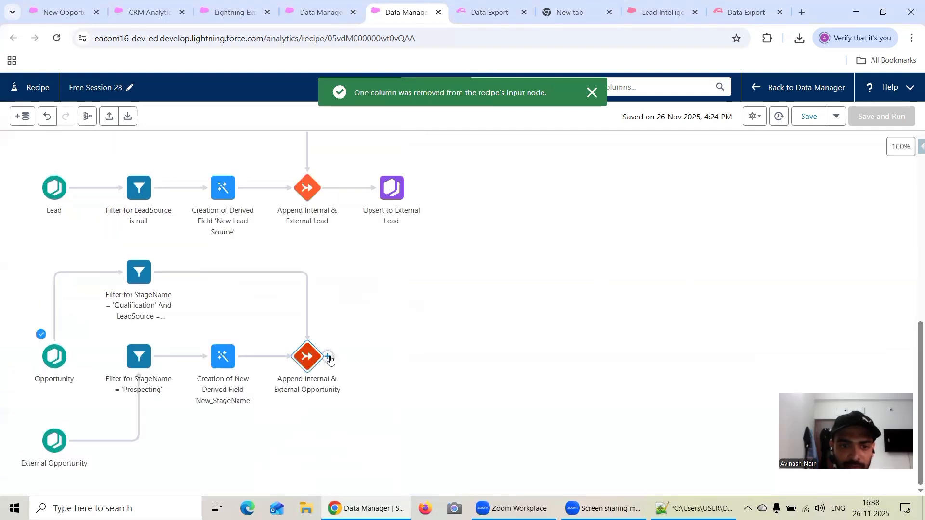
Add an output node after the opportunity append that writes to an Output Connection named Salesforce_Developer_Org
left_click(329, 358)
left_click(305, 483)
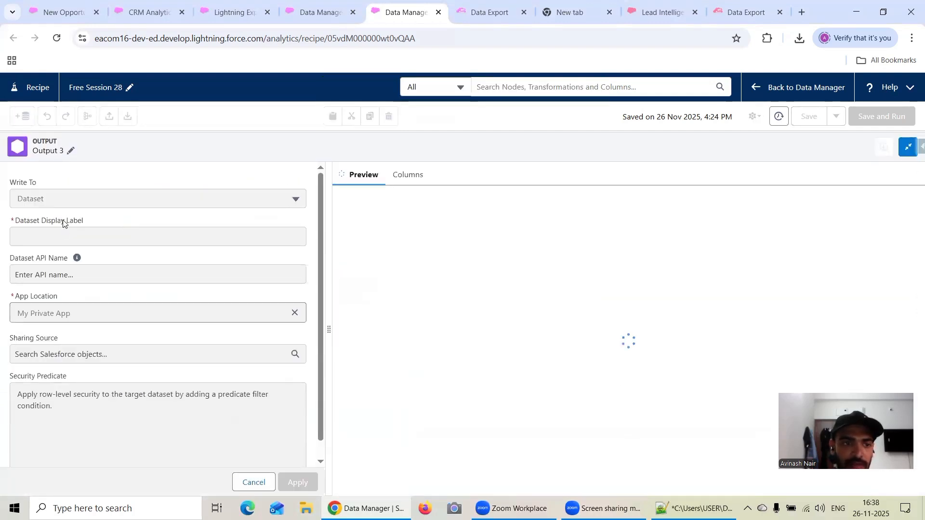
left_click(66, 198)
left_click(58, 250)
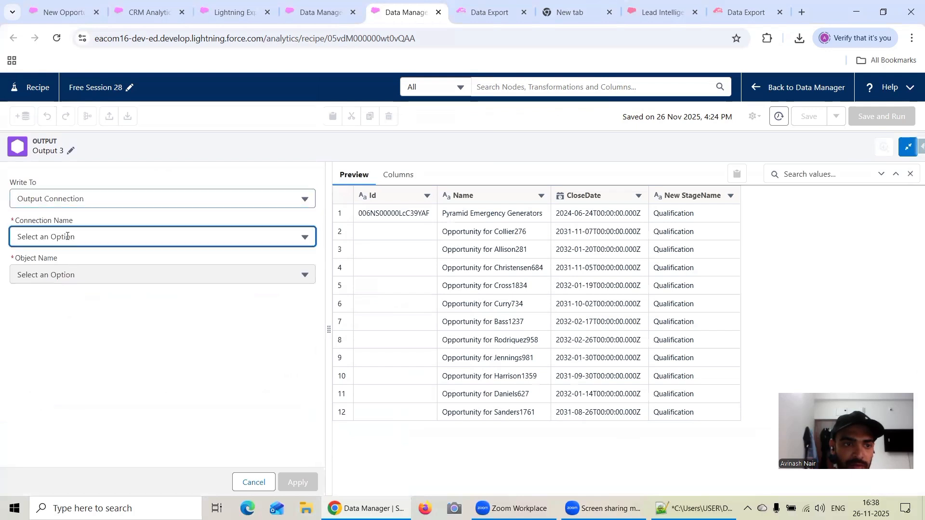
left_click(66, 236)
left_click(72, 264)
Set the output's operation to UPSERT and its target object to Opportunity
left_click(104, 318)
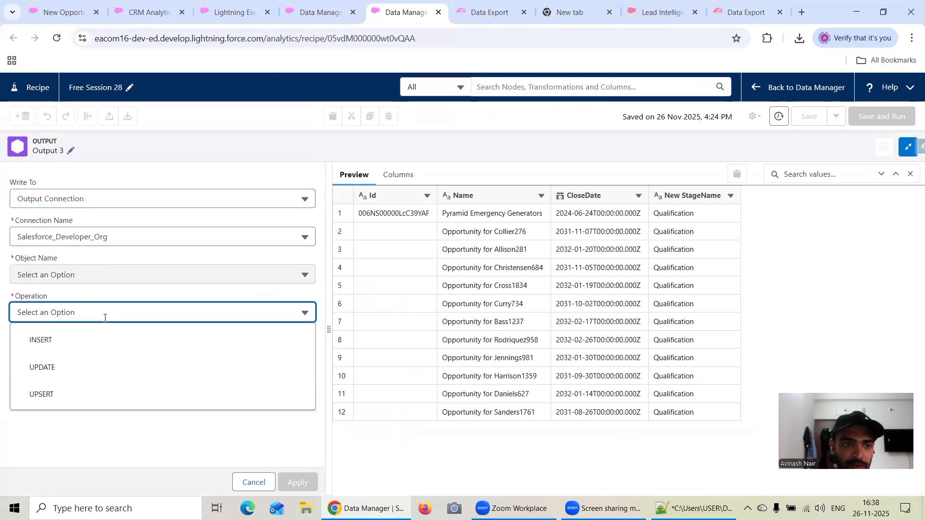
left_click(99, 398)
left_click(126, 274)
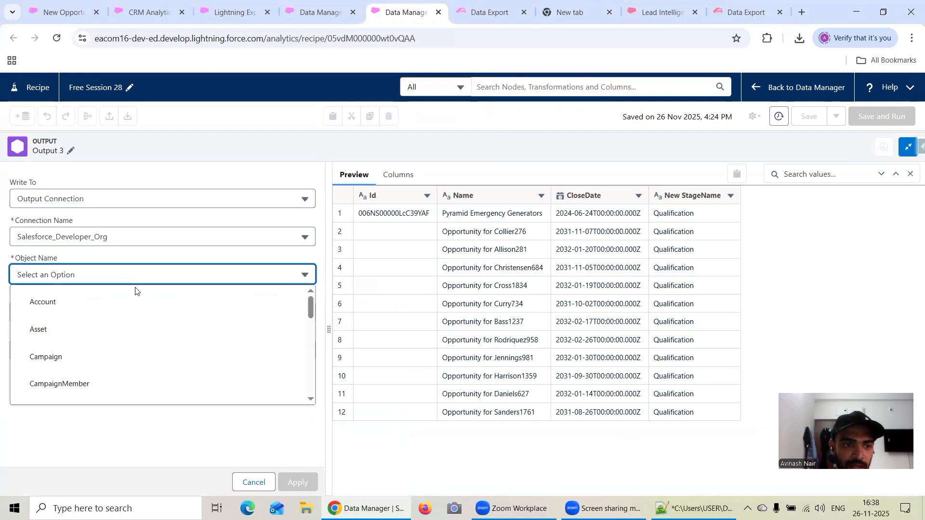
scroll(144, 320, "down", 10)
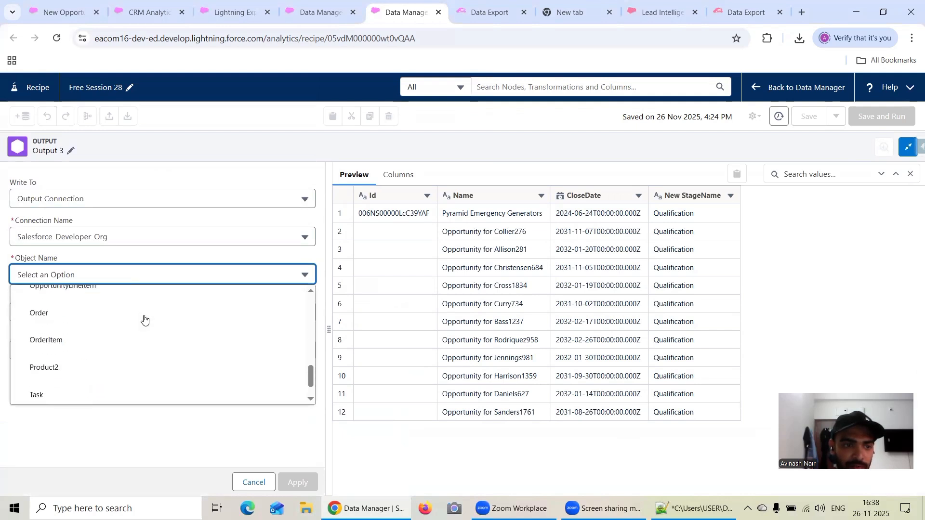
scroll(144, 319, "up", 3)
left_click(87, 346)
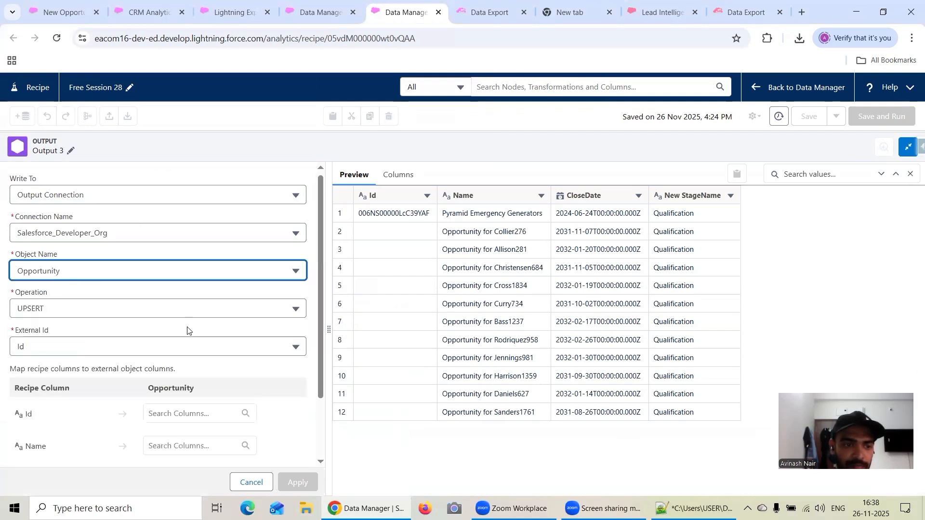
scroll(193, 337, "down", 2)
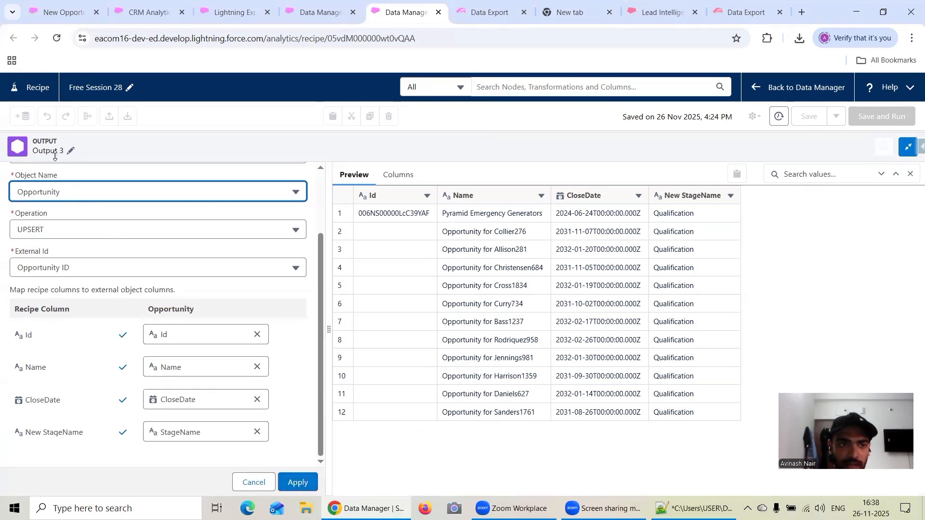
Try to name the output node "Upsert Records to External Opportunity" and apply the output's upsert settings and column mapping
left_click(71, 151)
left_click_drag(122, 186, 27, 181)
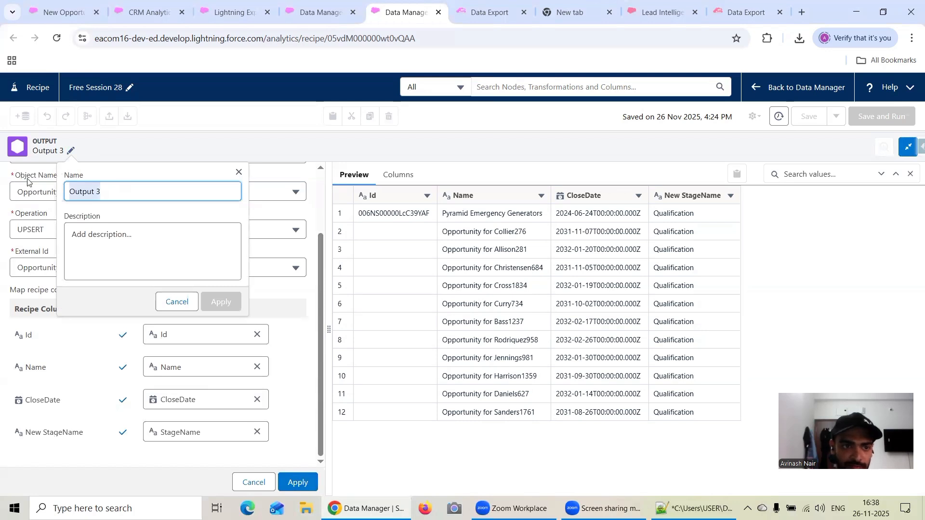
type("Upsert ")
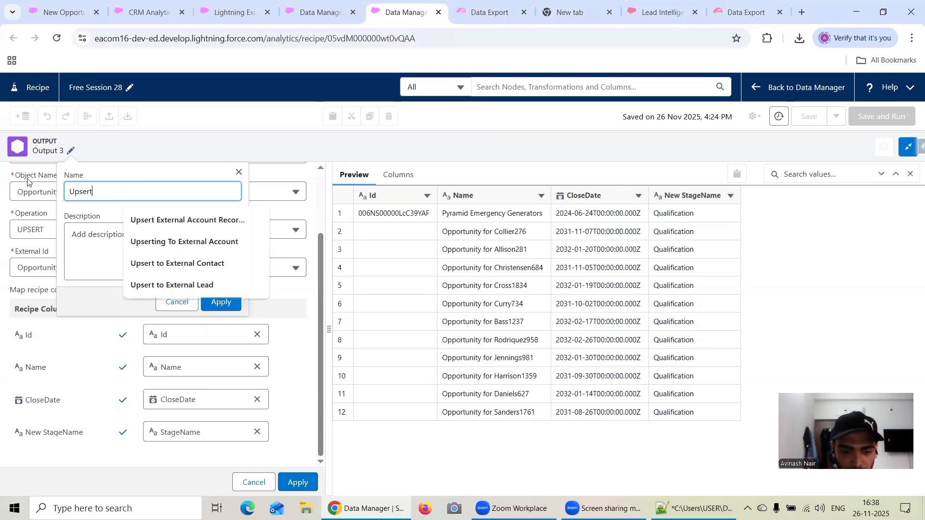
type("Records to External")
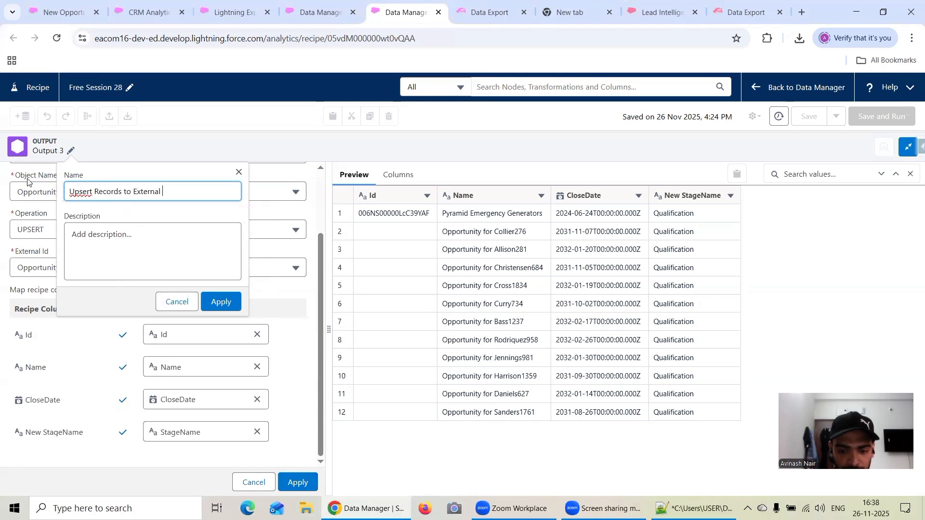
type(" Opportunity")
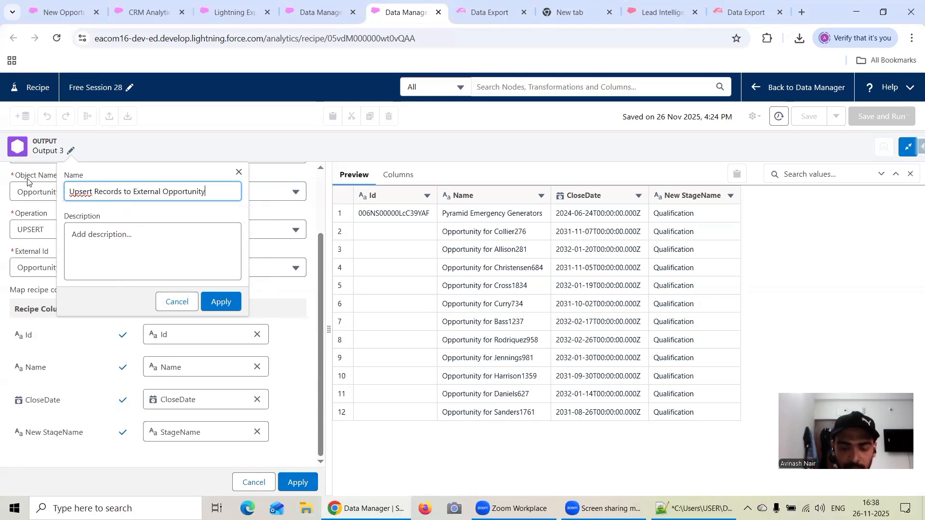
left_click(303, 480)
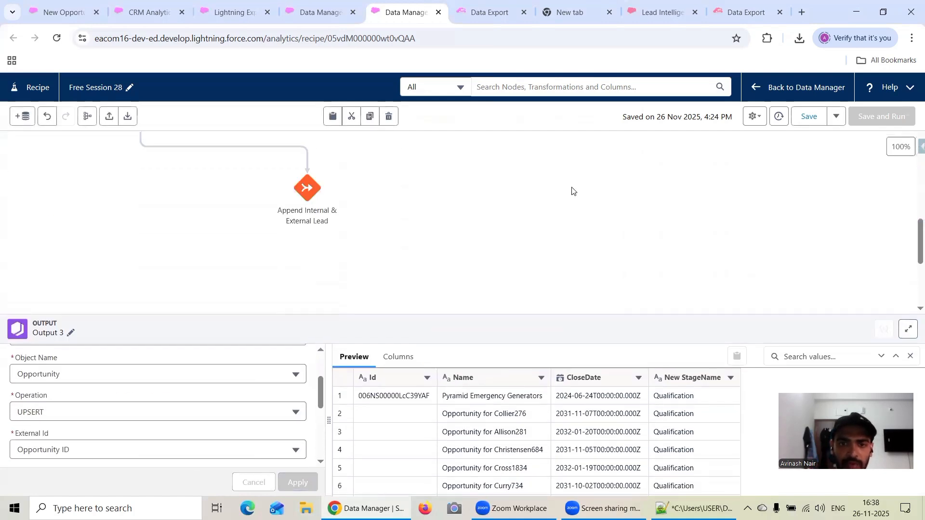
left_click(596, 219)
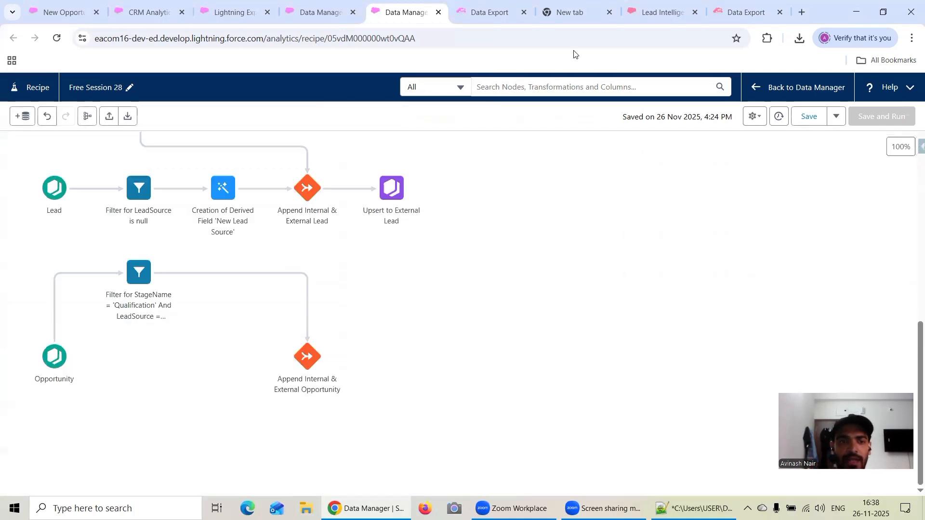
Rename the Opportunity input node as "Internal Opportunity"
left_click(63, 363)
left_click(82, 333)
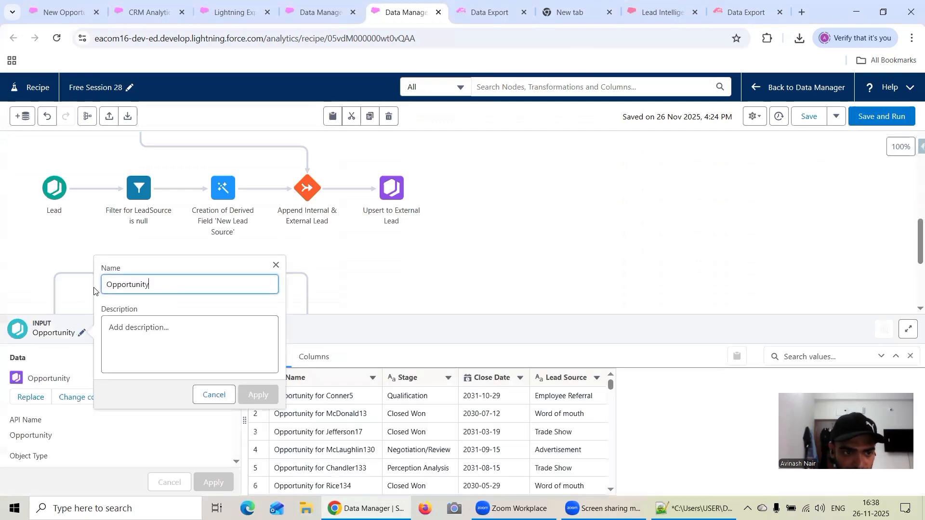
left_click(106, 286)
type("Intern")
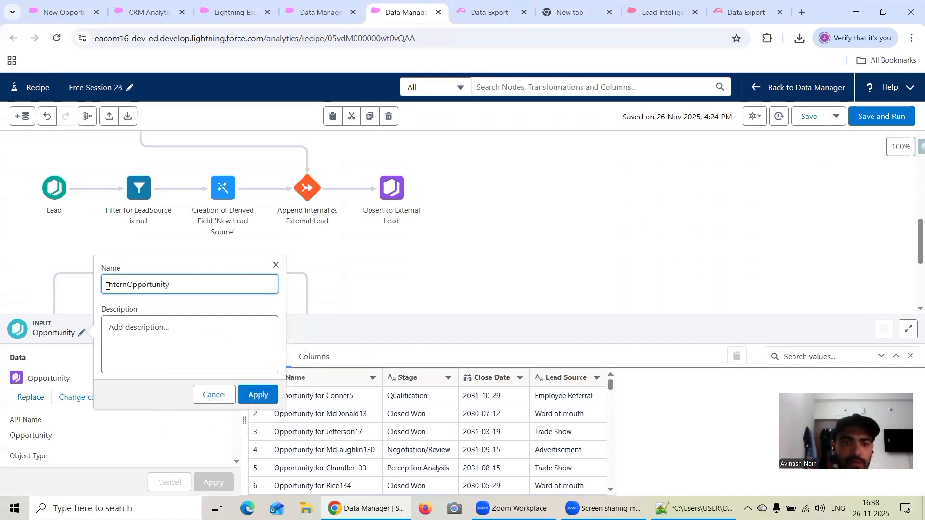
type("al")
key("Return")
left_click(390, 275)
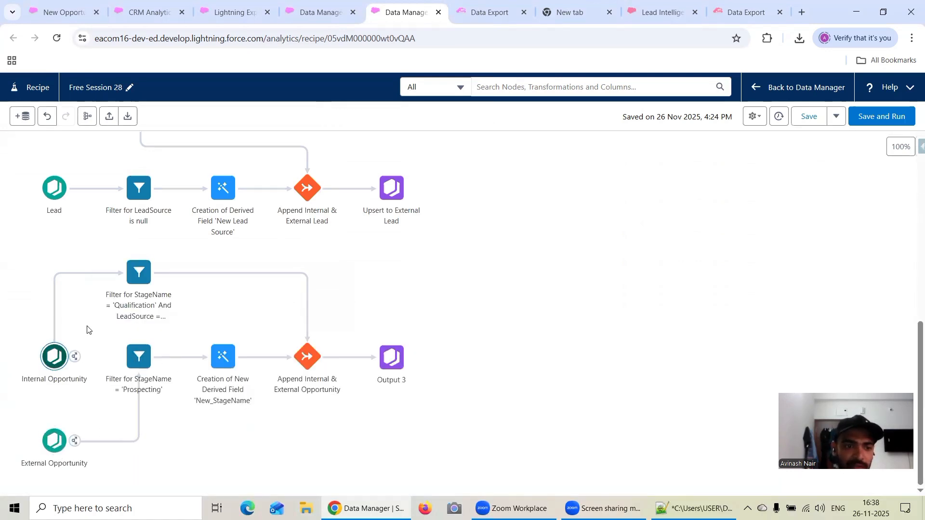
Examine the data previews of the opportunity branch's two filters and New_StageName transform, and open its append node
left_click(144, 275)
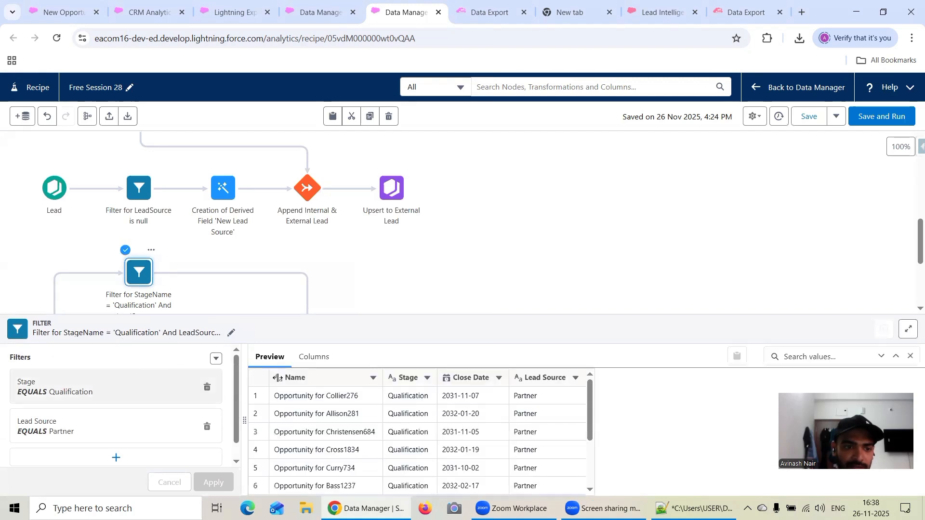
scroll(519, 429, "down", 3)
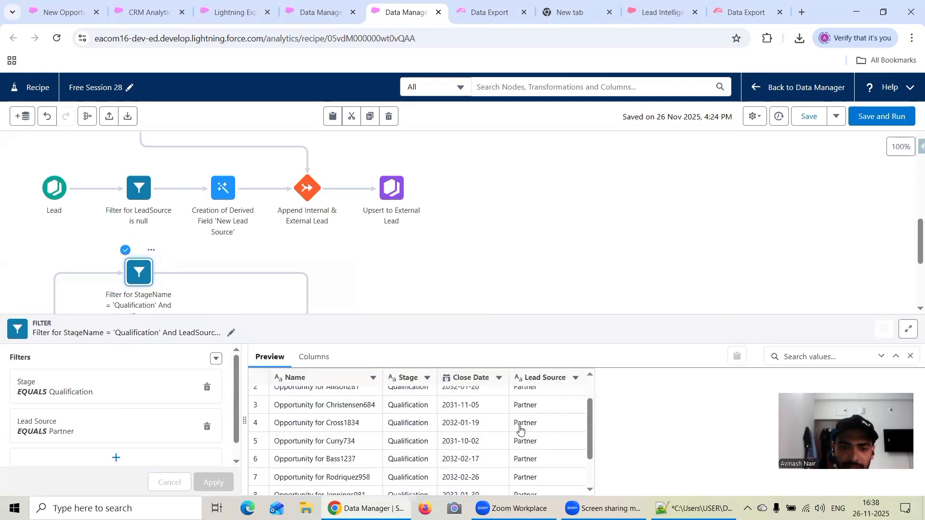
left_click(484, 286)
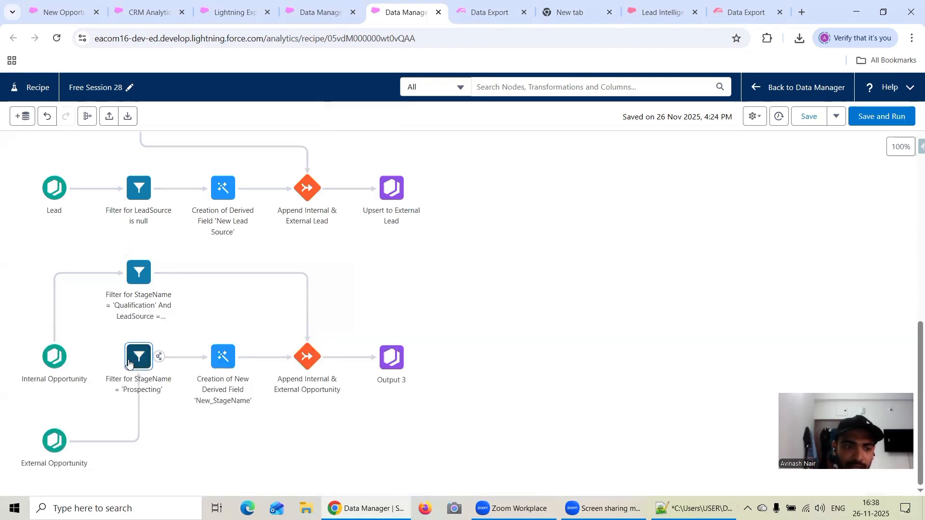
left_click(128, 363)
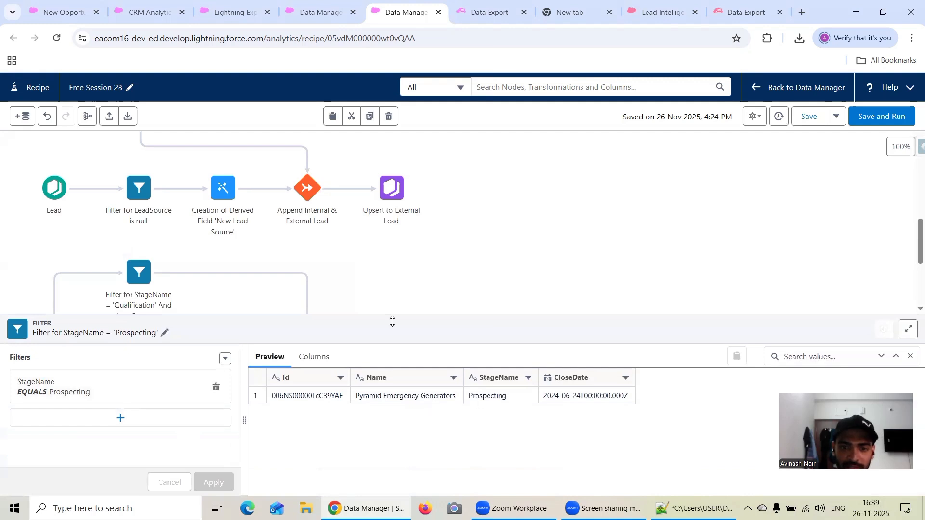
left_click(386, 302)
left_click(220, 357)
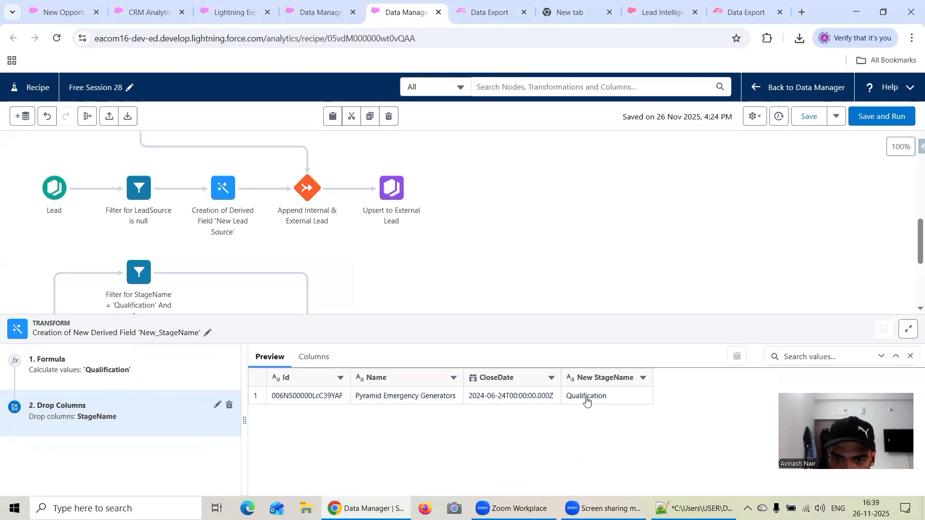
left_click(486, 256)
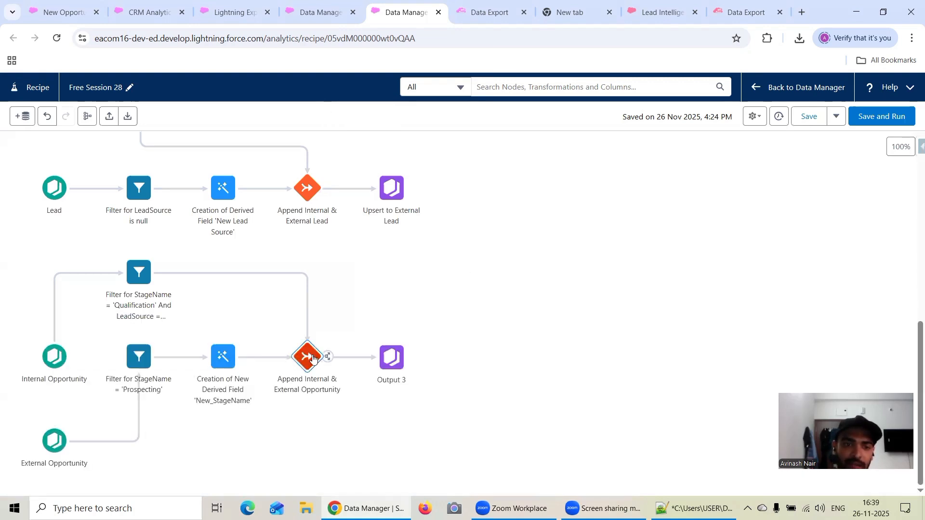
left_click(313, 357)
left_click(440, 266)
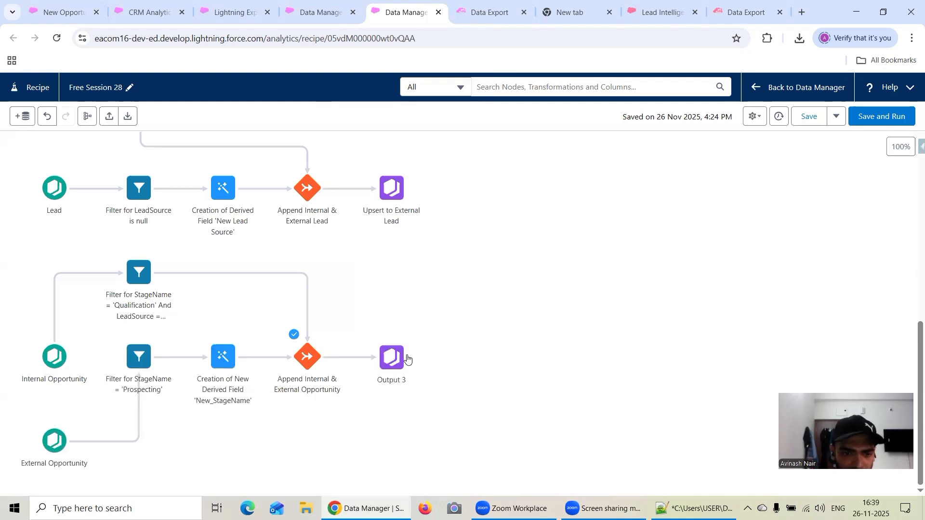
Rename the opportunity branch's output node as "Upsert to External Opportunity"
left_click(405, 358)
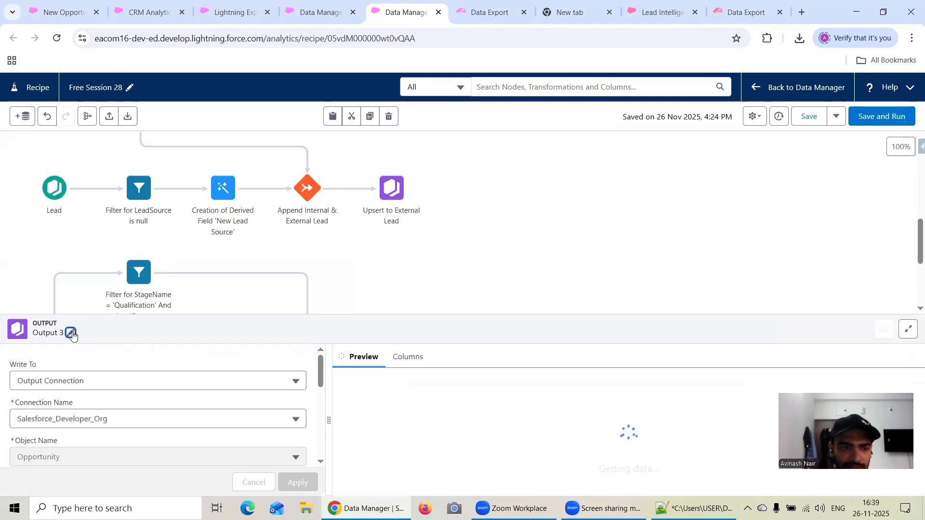
left_click(71, 333)
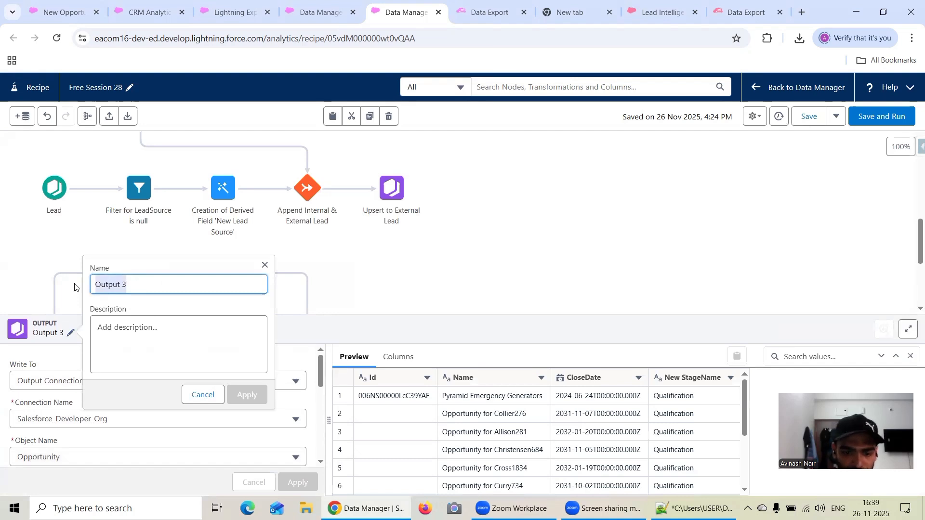
type("Upsert")
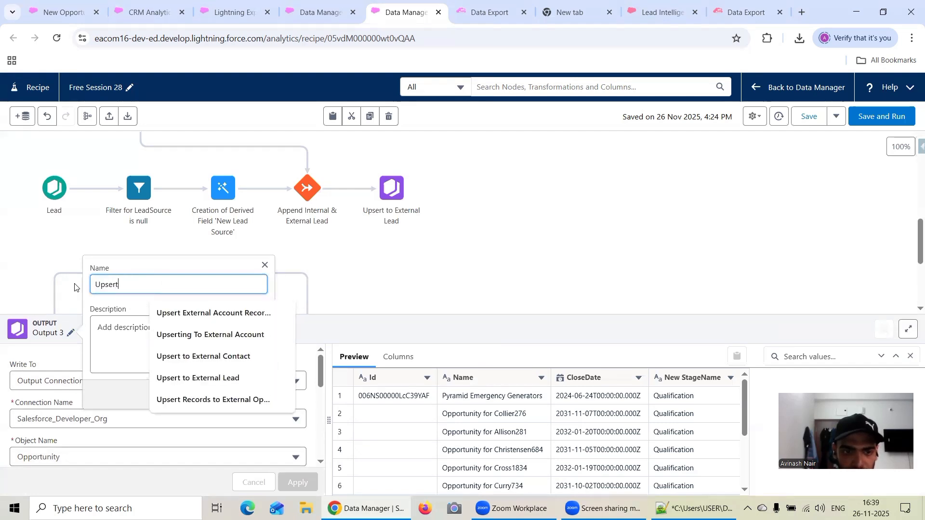
type(" to E")
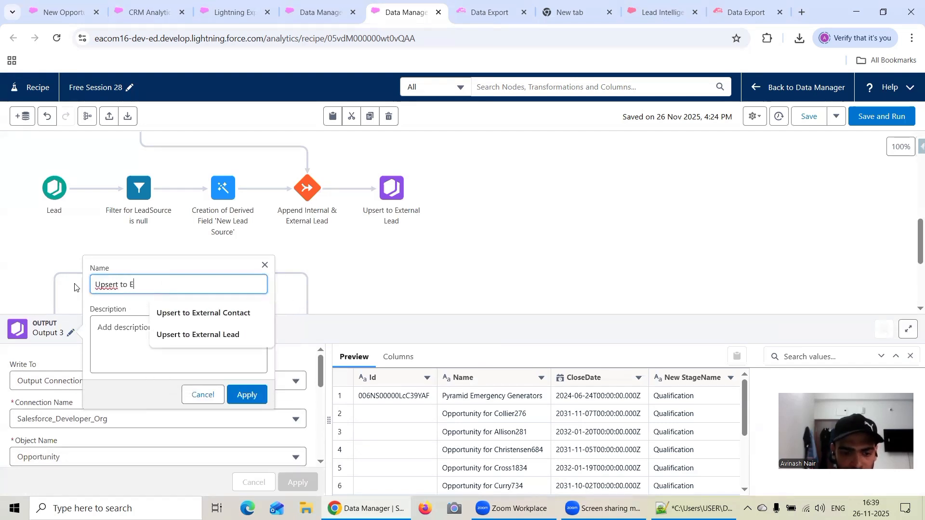
type("xternal Opp")
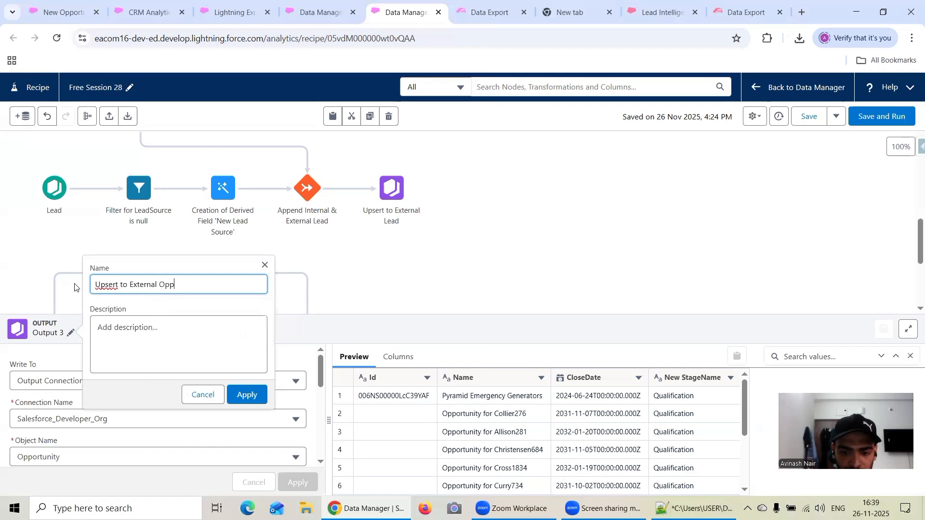
type("ortunity")
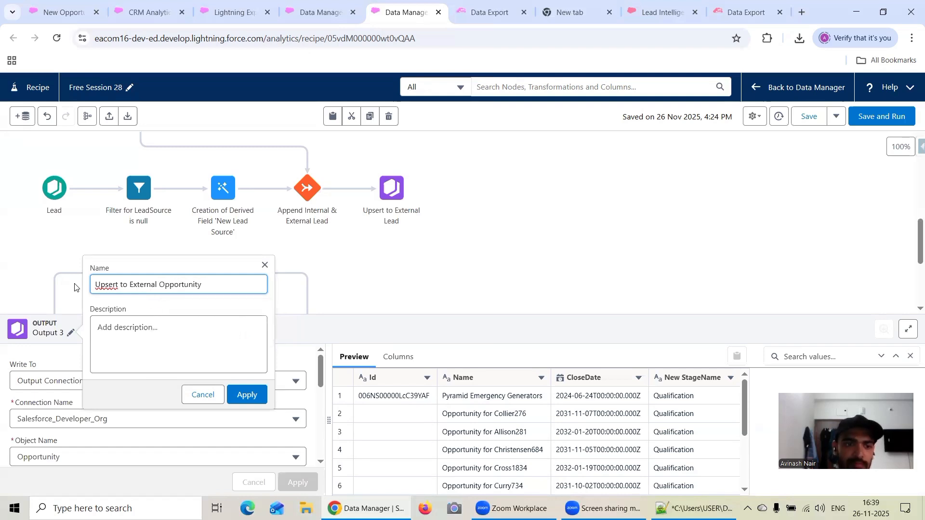
left_click(247, 396)
Review the output's external ID and column mapping, and save the recipe
scroll(228, 426, "down", 3)
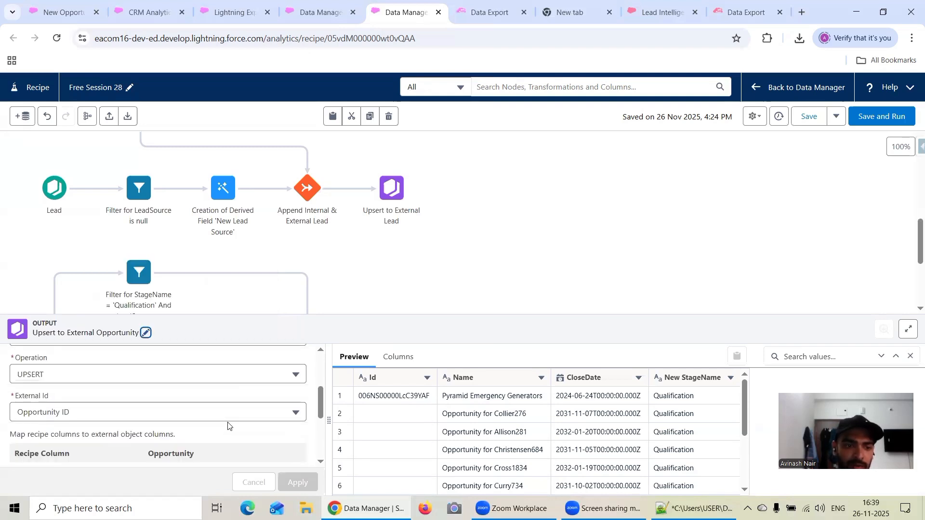
scroll(228, 426, "down", 3)
left_click(785, 192)
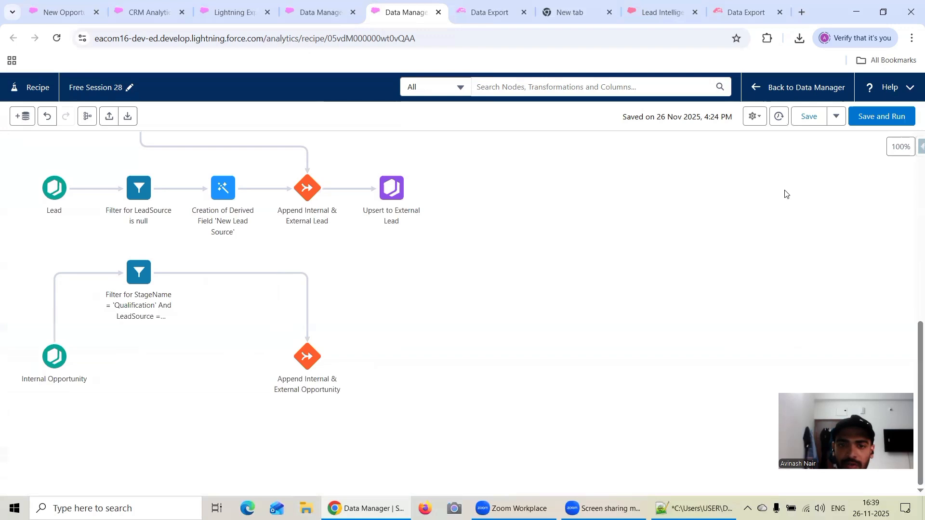
left_click(817, 119)
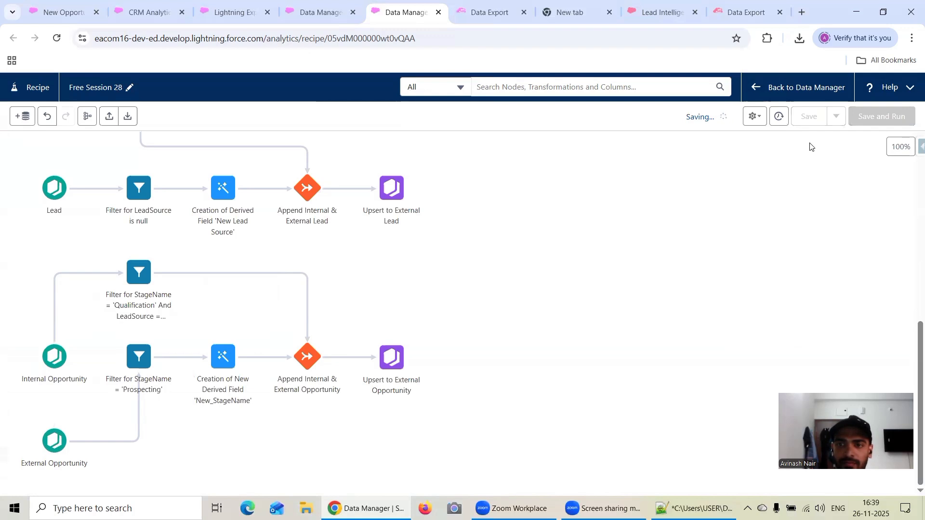
Switch to the external org's Data Export and run the Opportunity query without its StageName condition
left_click(748, 13)
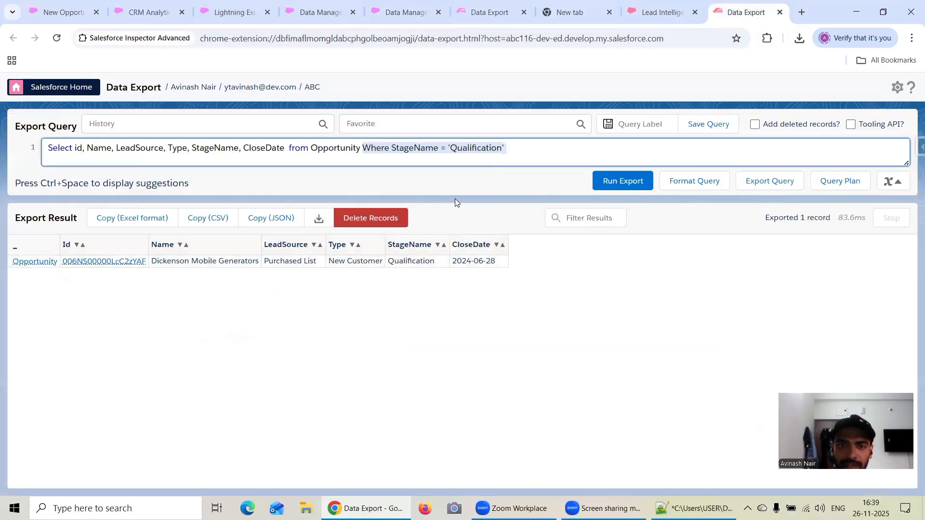
left_click(528, 153)
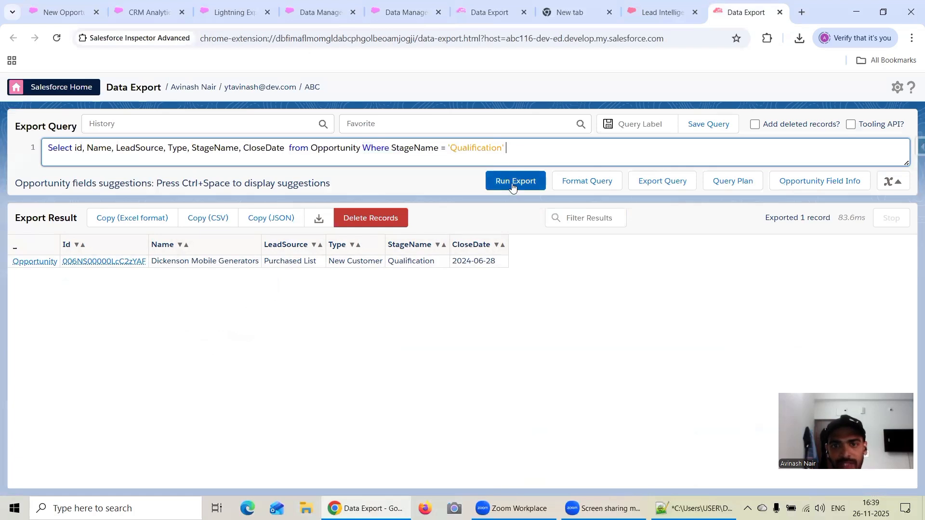
left_click_drag(513, 147, 360, 148)
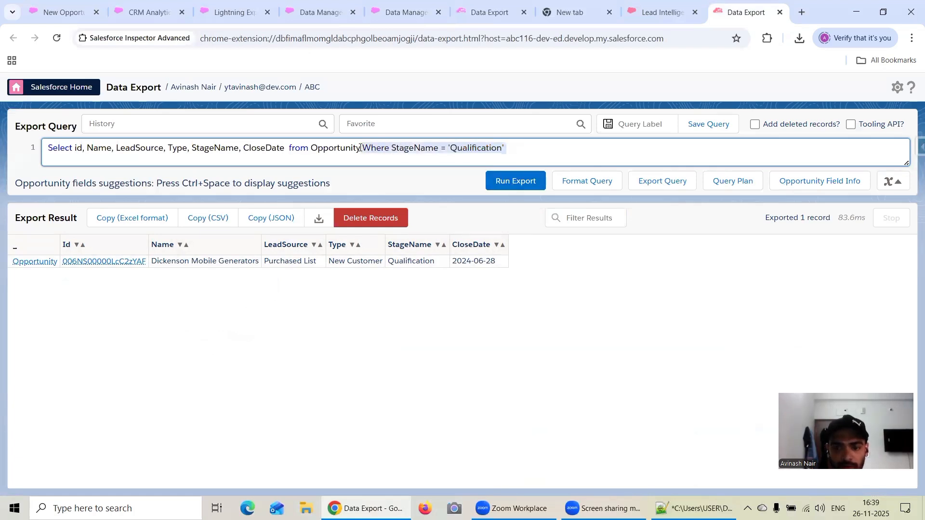
key("BackSpace")
left_click(615, 183)
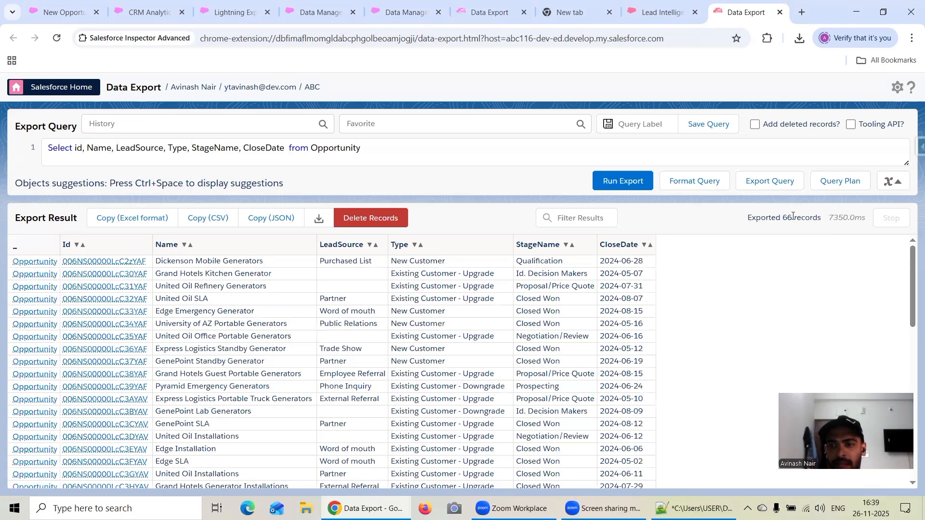
Check the planned insert and update counts in the Notepad++ notes and rerun the query with Where StageName = 'Qualification'
left_click(693, 508)
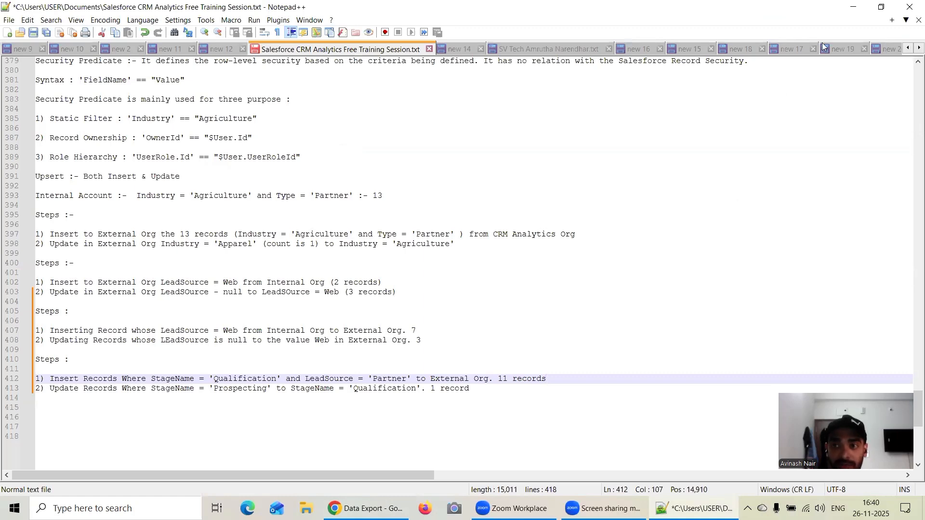
left_click(858, 9)
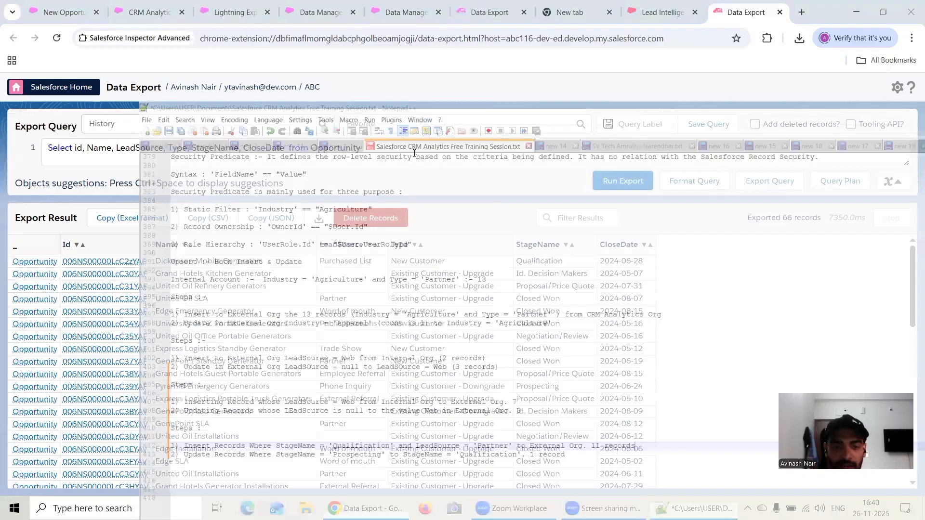
left_click(514, 181)
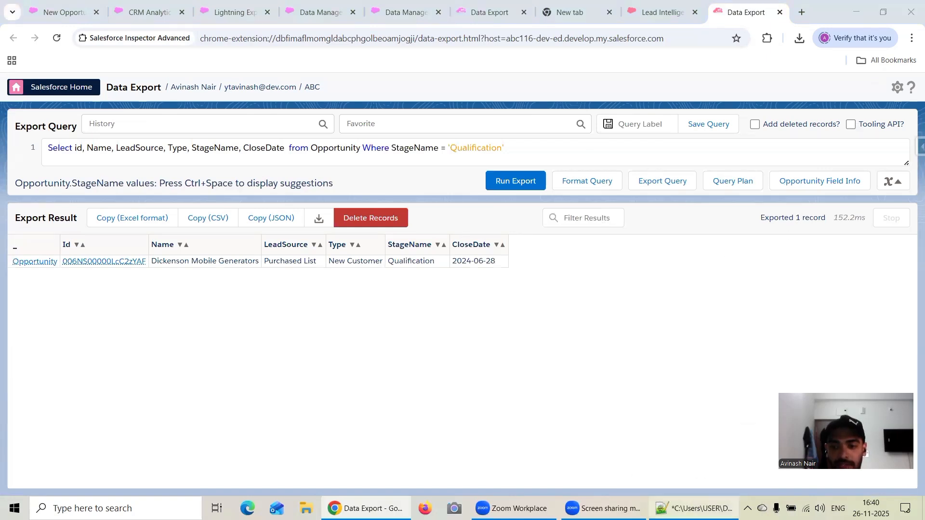
Check the planned opportunity counts in the Notepad++ notes and rerun the external org's Opportunity query without its StageName condition
left_click(693, 508)
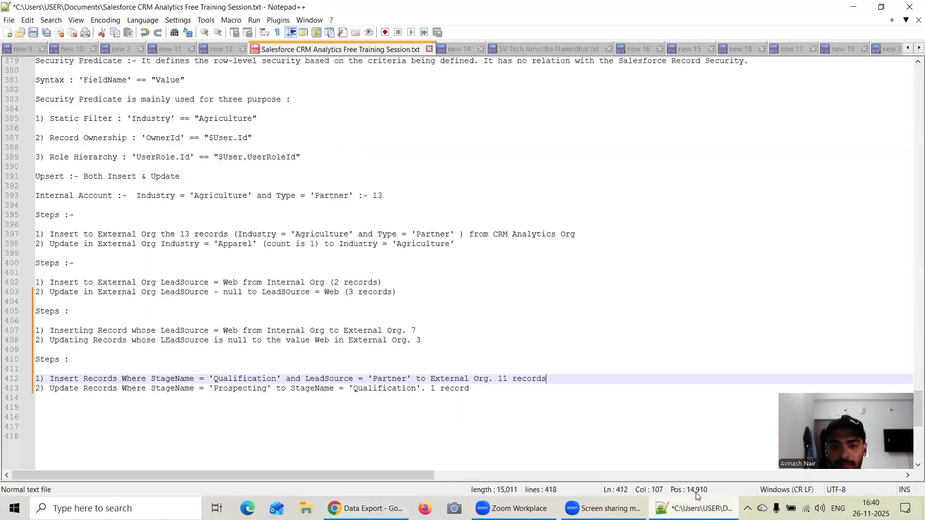
left_click(853, 10)
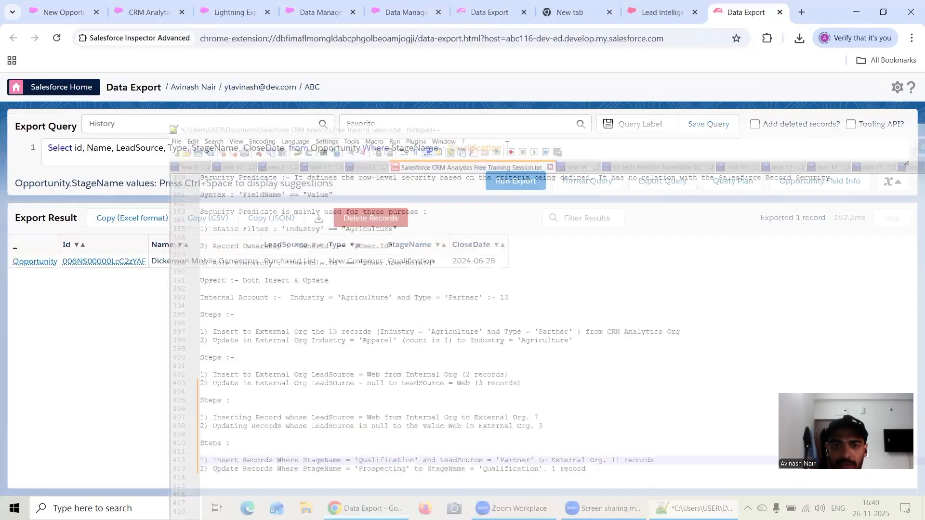
left_click_drag(510, 151, 350, 147)
key("ctrl+c")
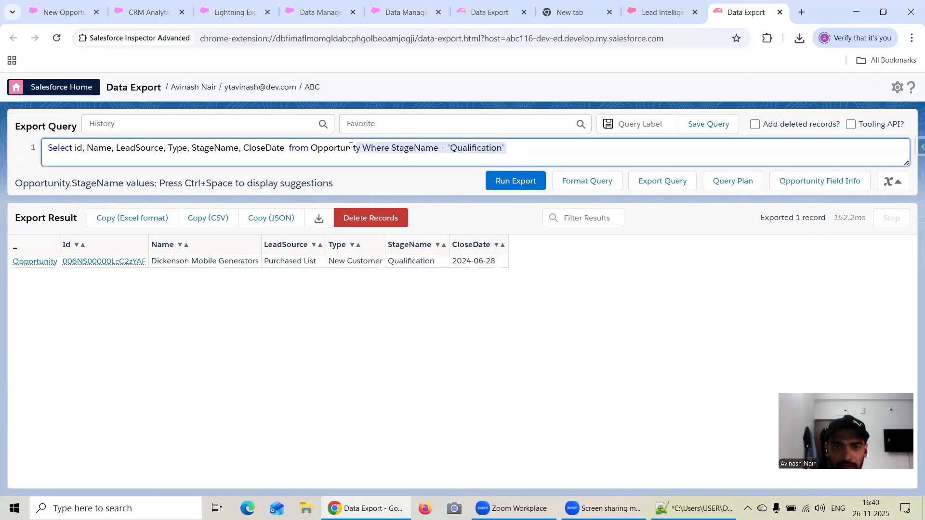
key("BackSpace")
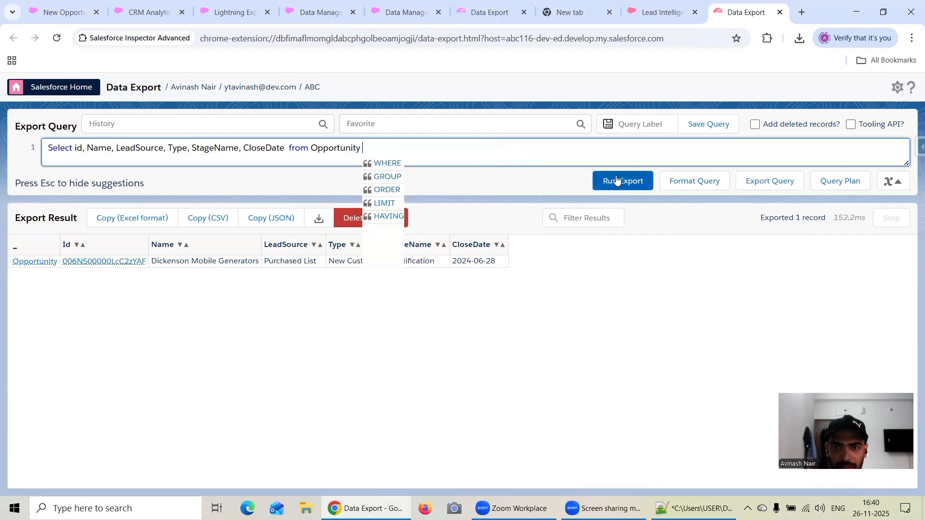
left_click(618, 181)
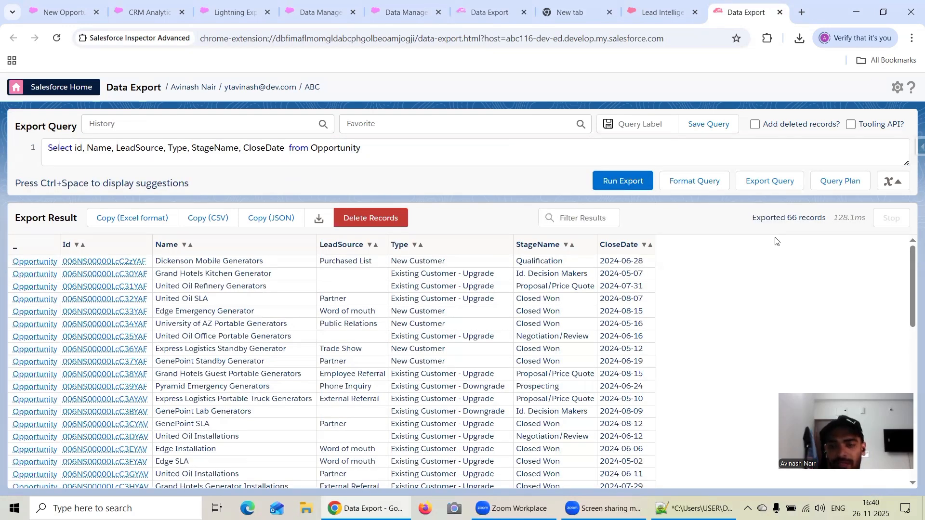
Restore Where StageName = 'Qualification' in the Opportunity query, run it, and compare the result with the Notepad++ notes
left_click(414, 150)
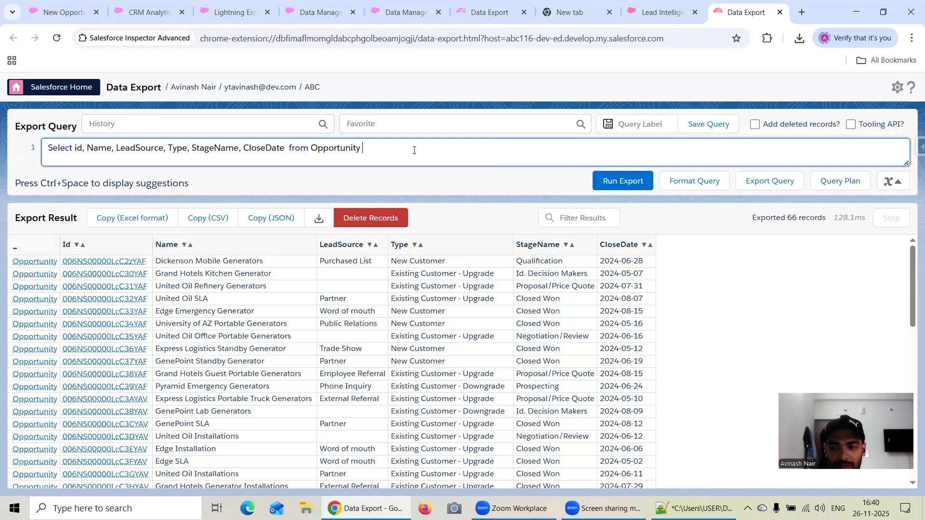
left_click(705, 502)
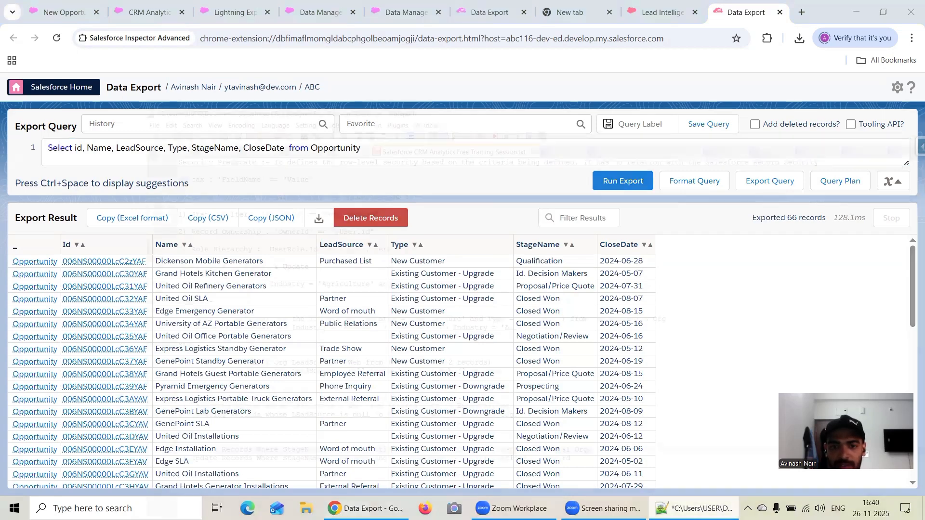
key("alt+Tab")
key("ctrl+v")
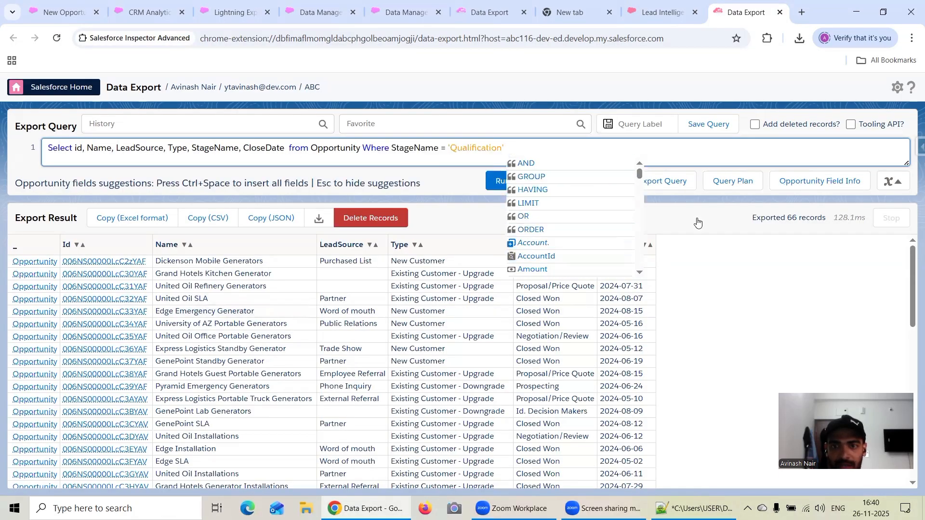
left_click(707, 241)
left_click(517, 186)
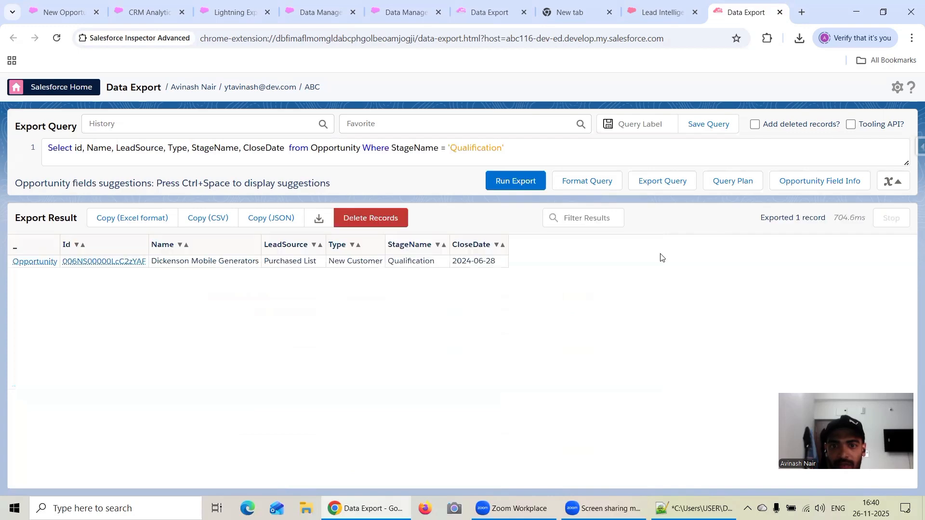
left_click(694, 508)
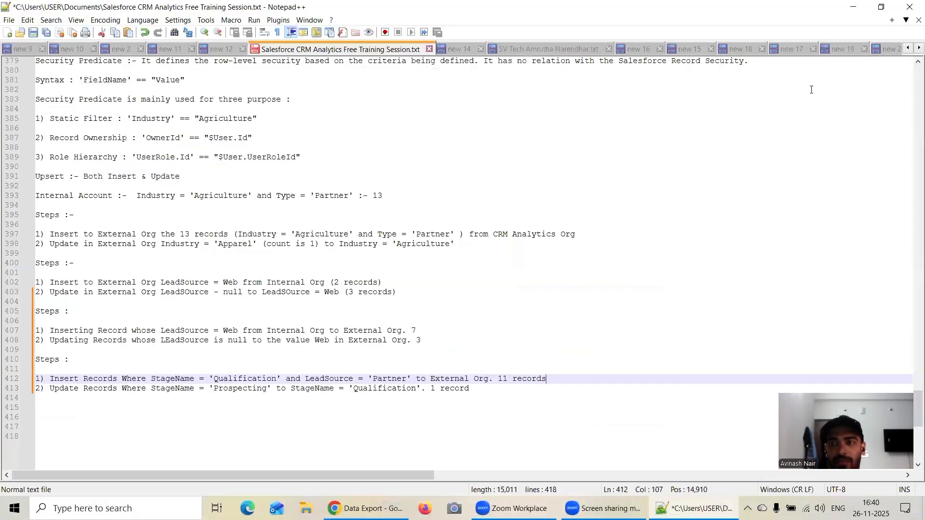
left_click(853, 6)
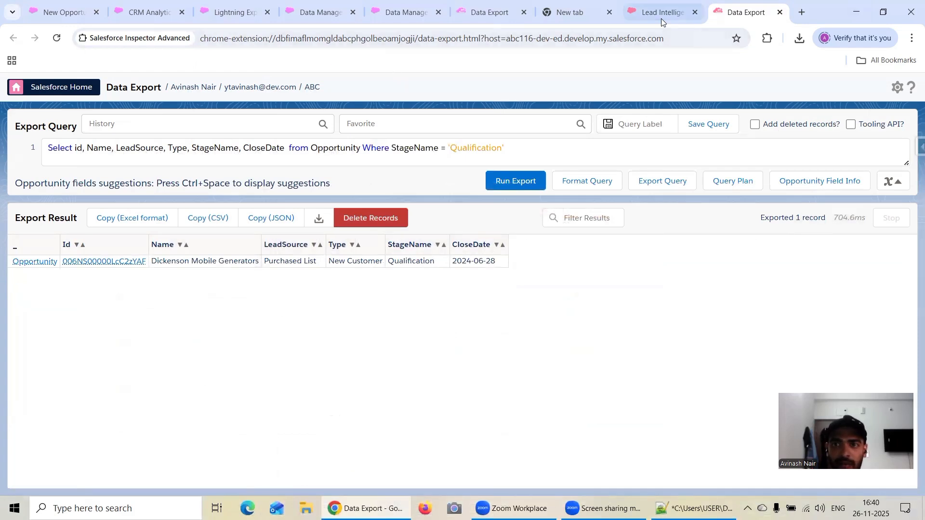
Duplicate the external org's Data Export tab and replace the query there with Select id, name from Product2
right_click(745, 12)
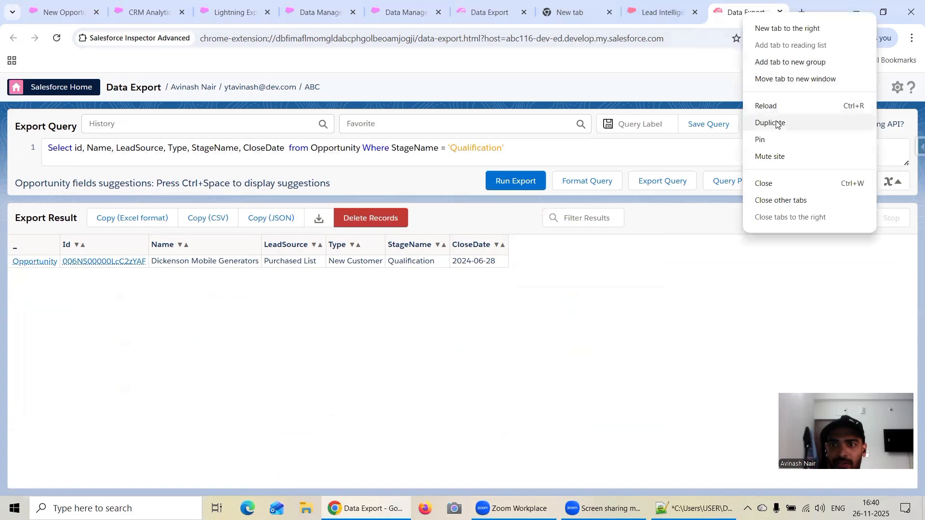
left_click(771, 123)
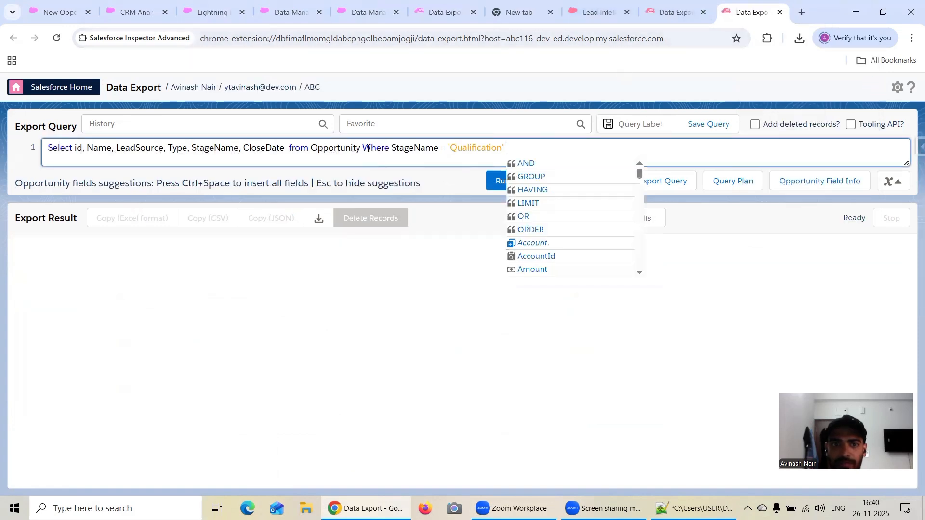
left_click_drag(531, 149, 89, 148)
key("BackSpace")
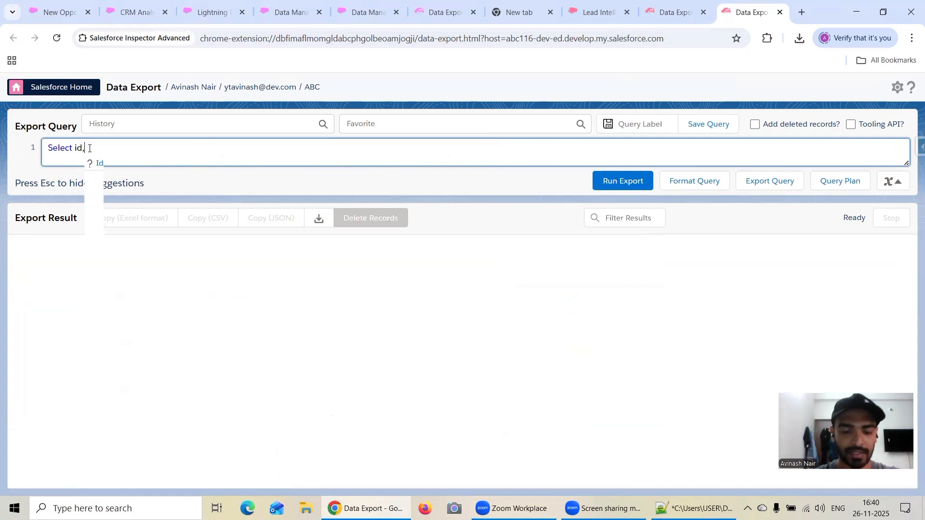
type("name fro")
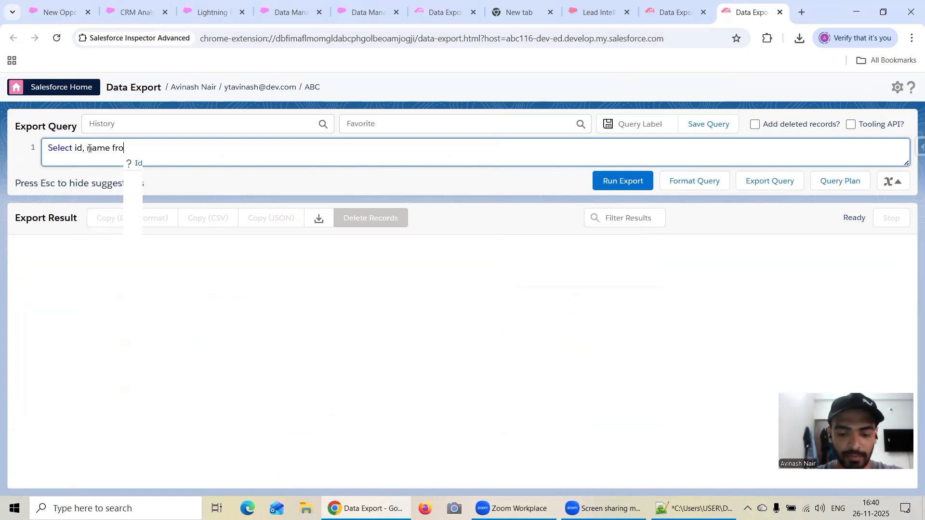
type("m Product")
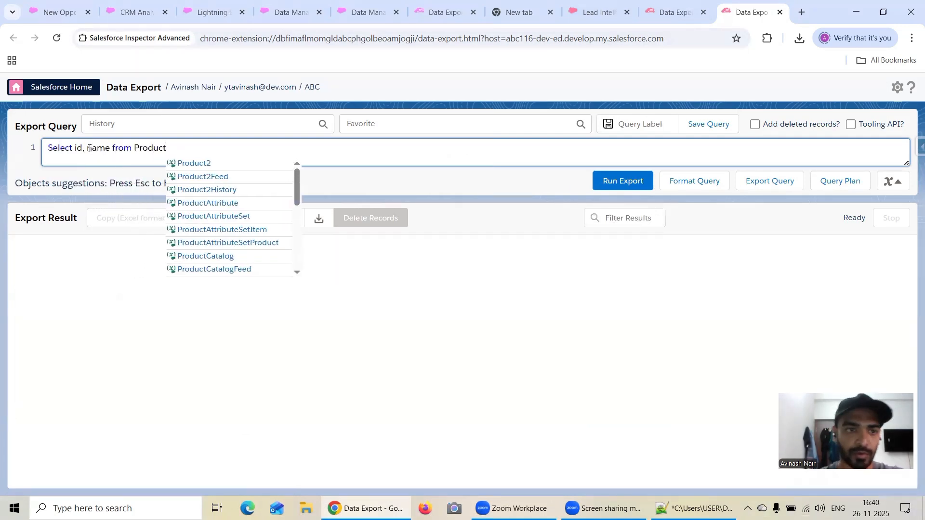
left_click(196, 165)
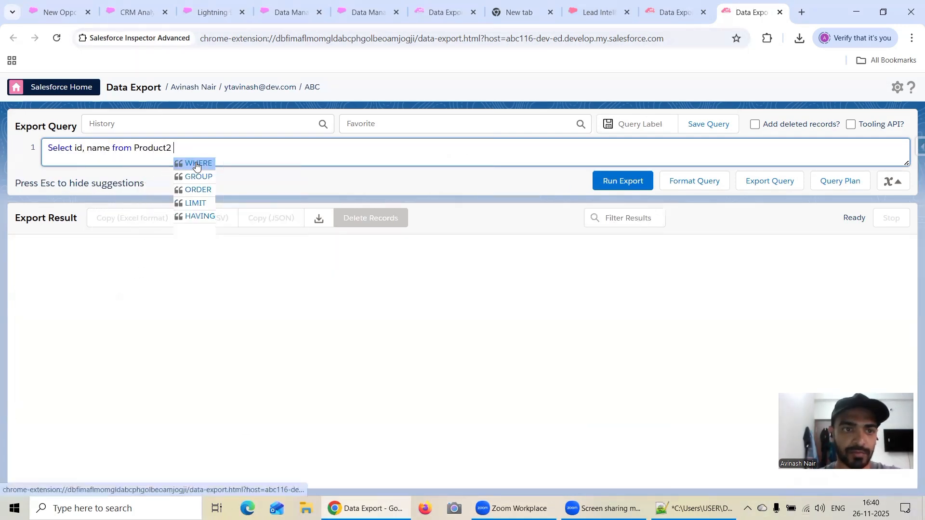
Add the ProductClass, ProductCode and Family fields to the Product2 query, run it and look through the exported products
left_click(110, 149)
type(", ")
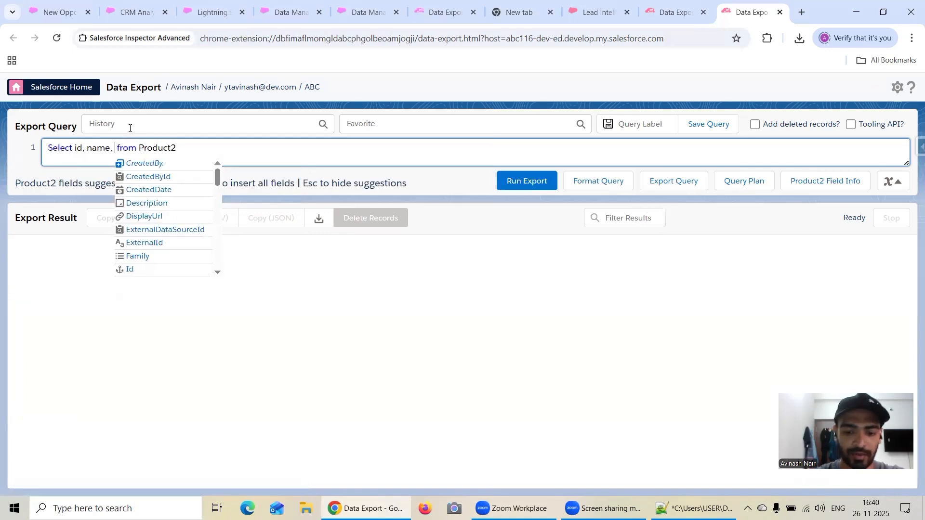
type("Pr")
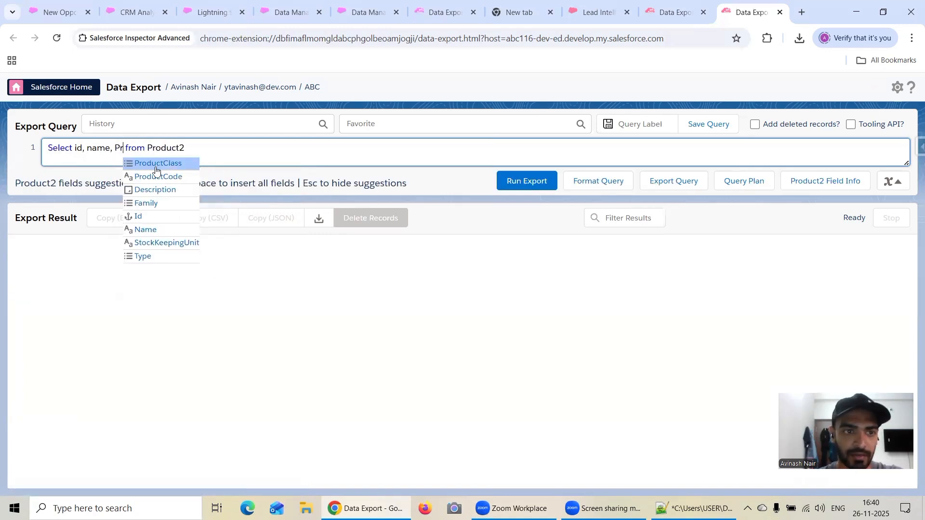
left_click(171, 163)
type("Pro")
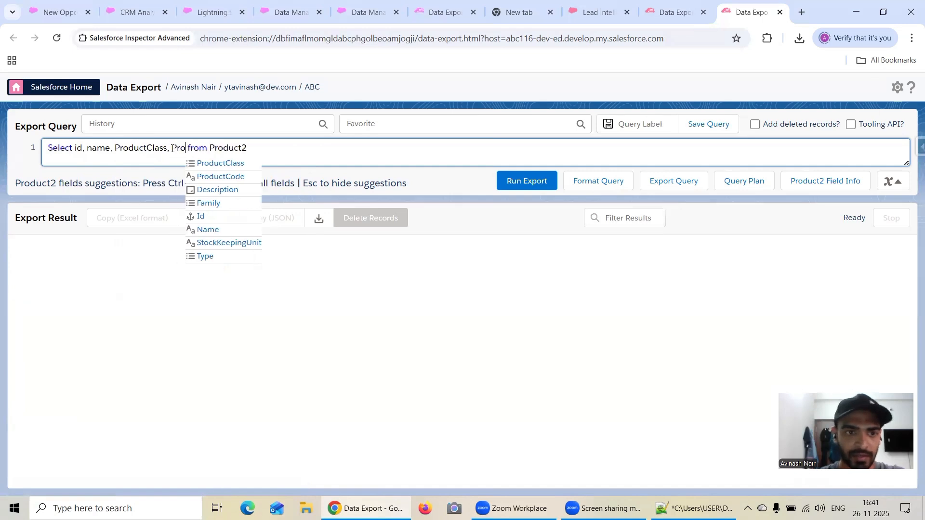
left_click(228, 178)
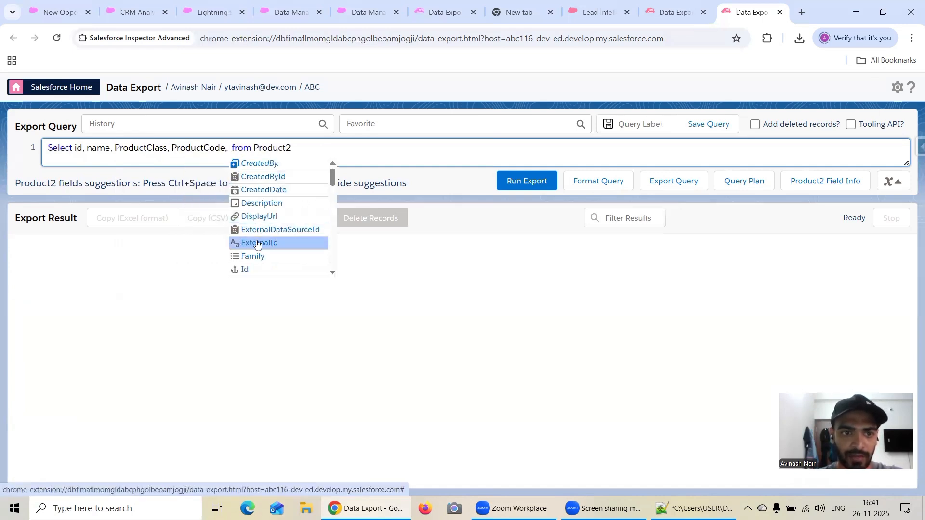
left_click(260, 256)
key("BackSpace")
key("BackSpace")
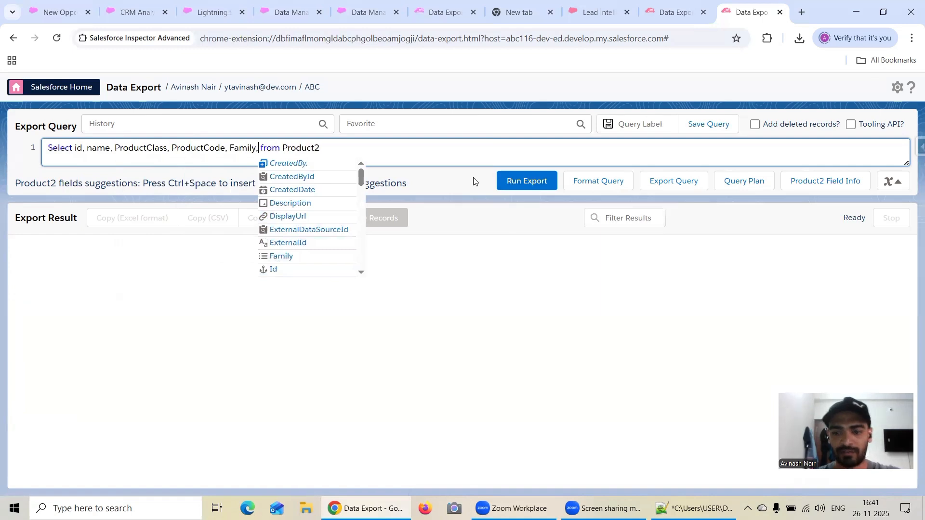
left_click(526, 182)
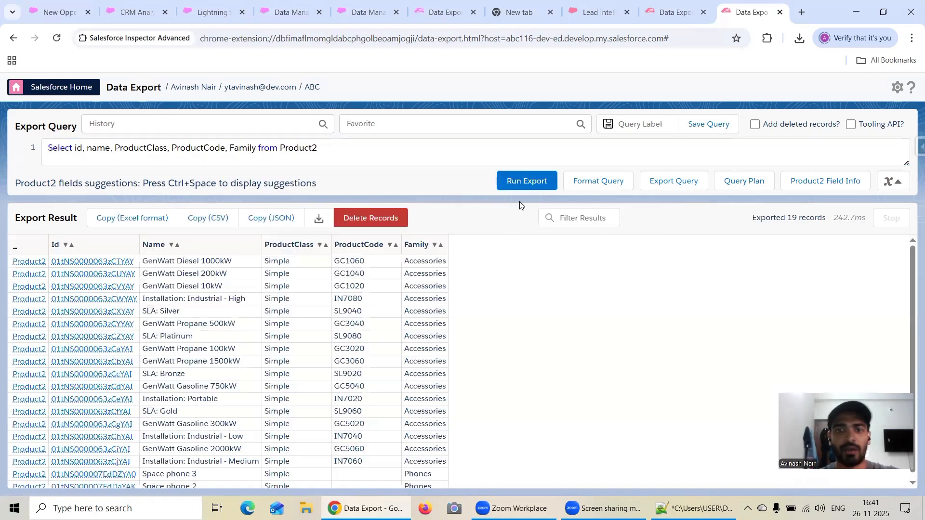
scroll(423, 307, "down", 1)
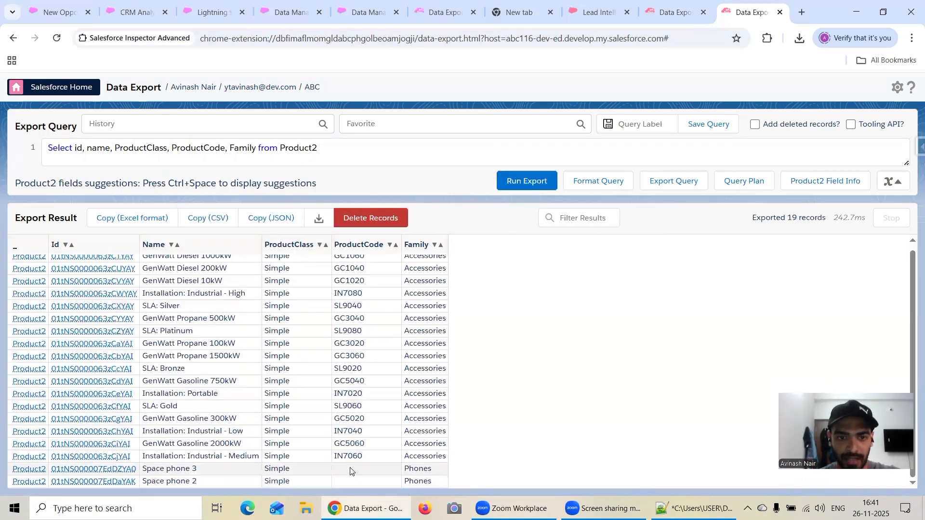
Copy the Product2 query into a duplicate of the internal org's Data Export tab and run it there
left_click_drag(325, 150, 36, 155)
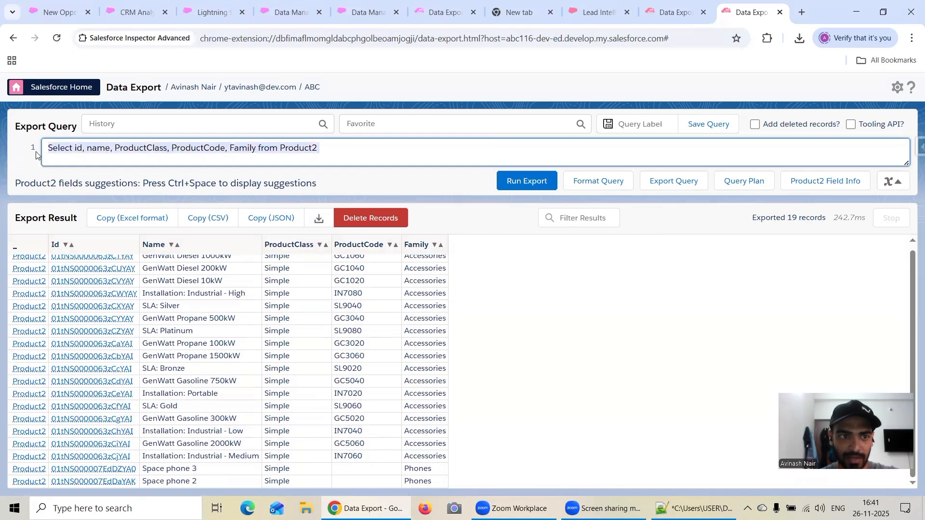
scroll(252, 284, "up", 1)
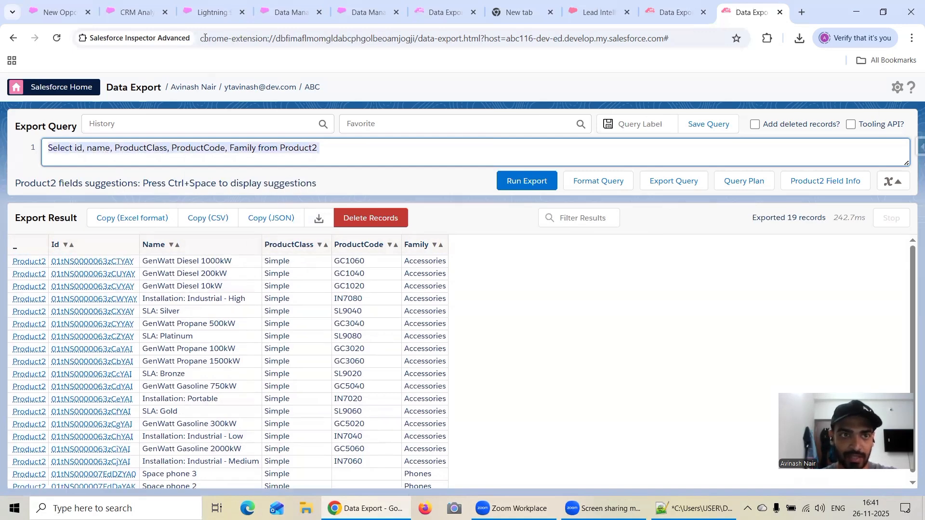
left_click(379, 16)
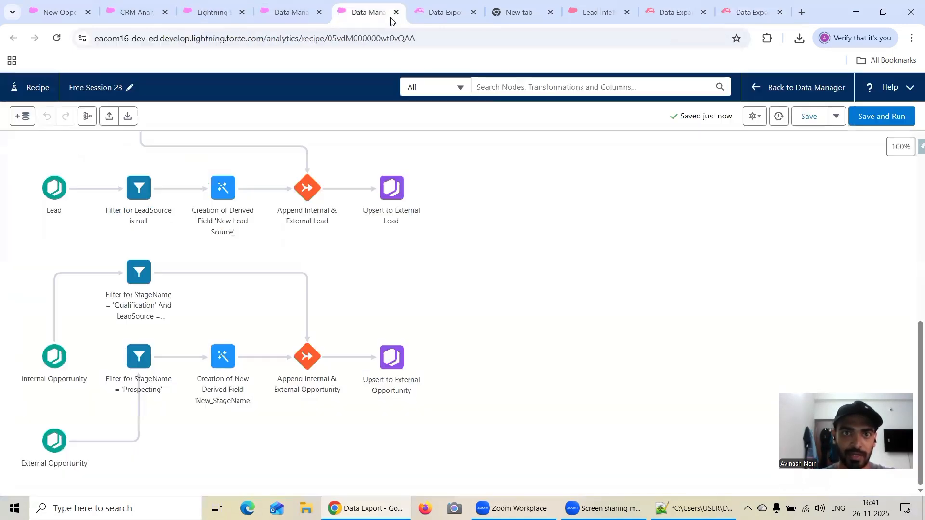
left_click(423, 21)
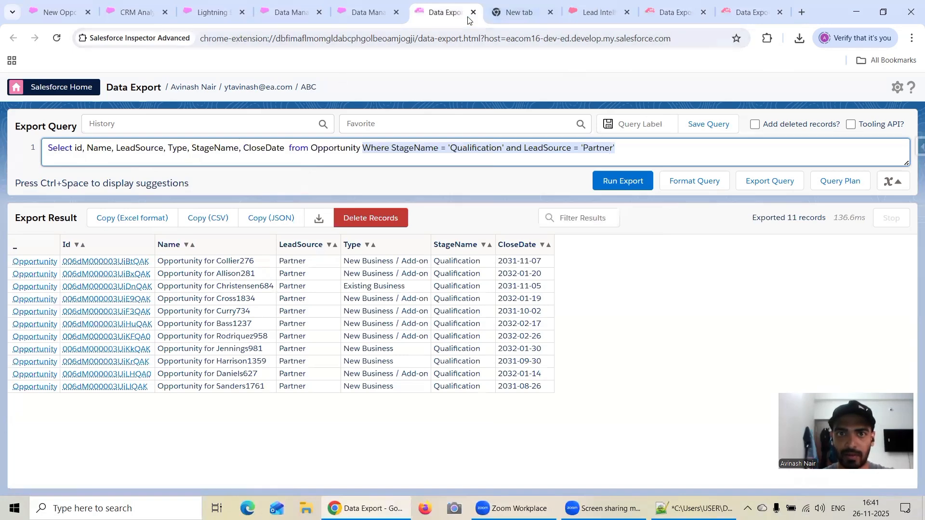
right_click(432, 14)
left_click(463, 119)
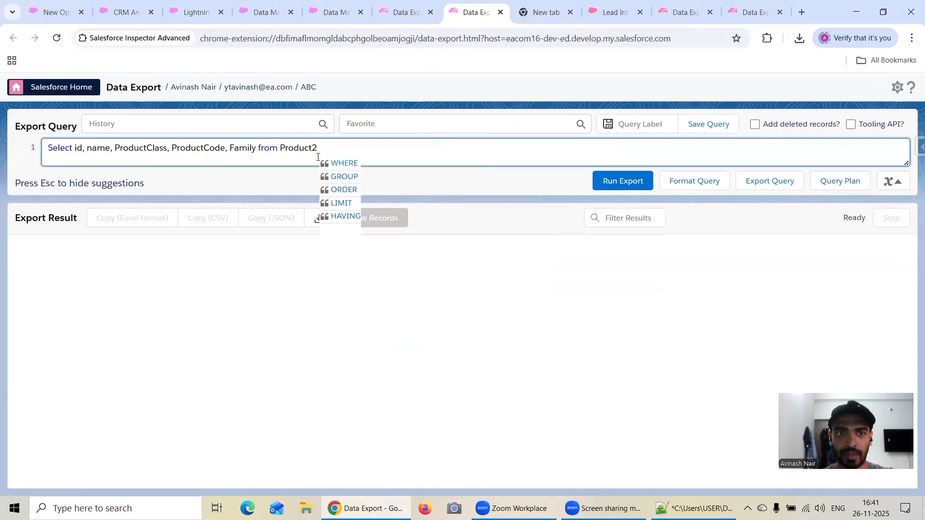
left_click(620, 184)
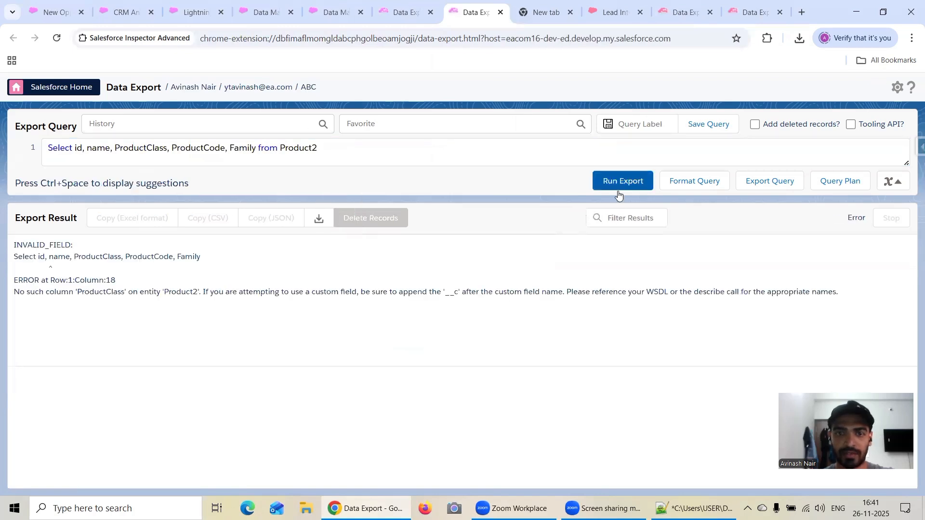
Load the query suggestions and try running the same Product2 query again in the internal org
left_click(375, 153)
key("ctrl+space")
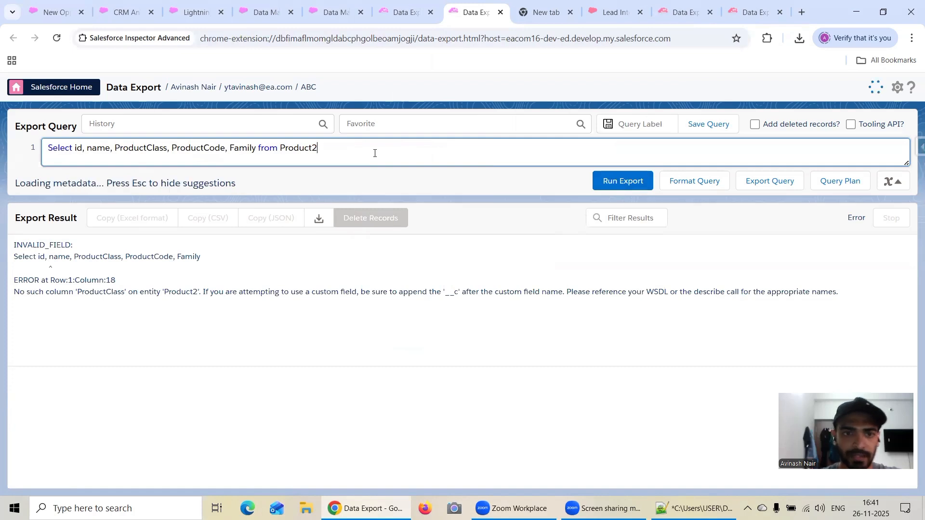
left_click(348, 163)
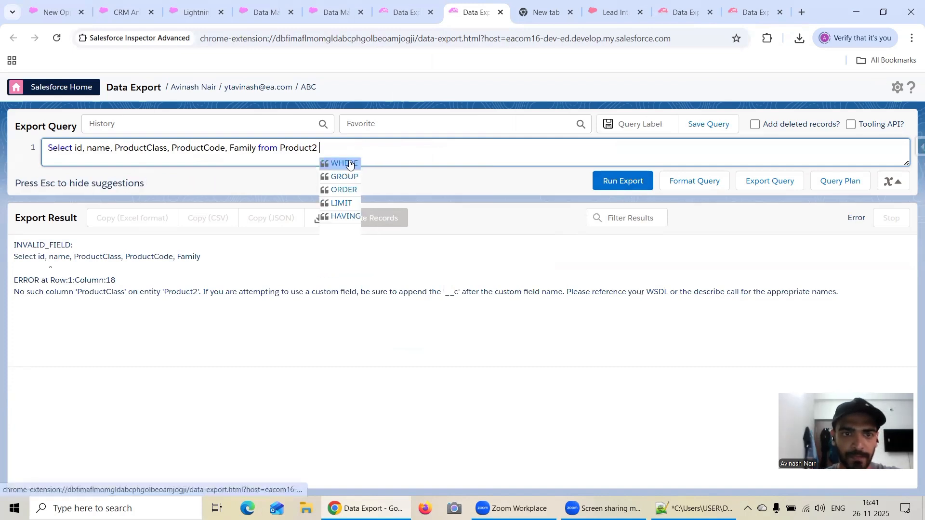
left_click(613, 182)
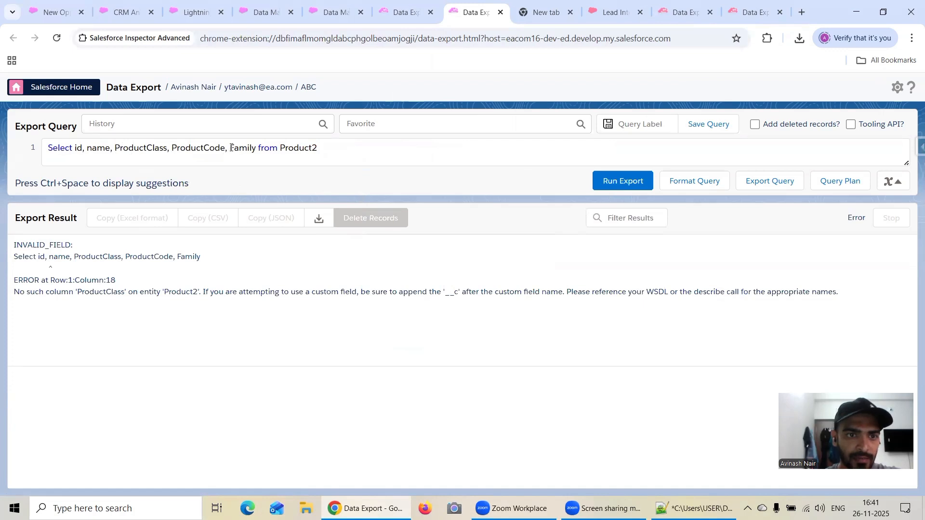
Remove ProductClass, ProductCode and Family from the internal org's Product2 query, keeping only id and name
left_click(254, 148)
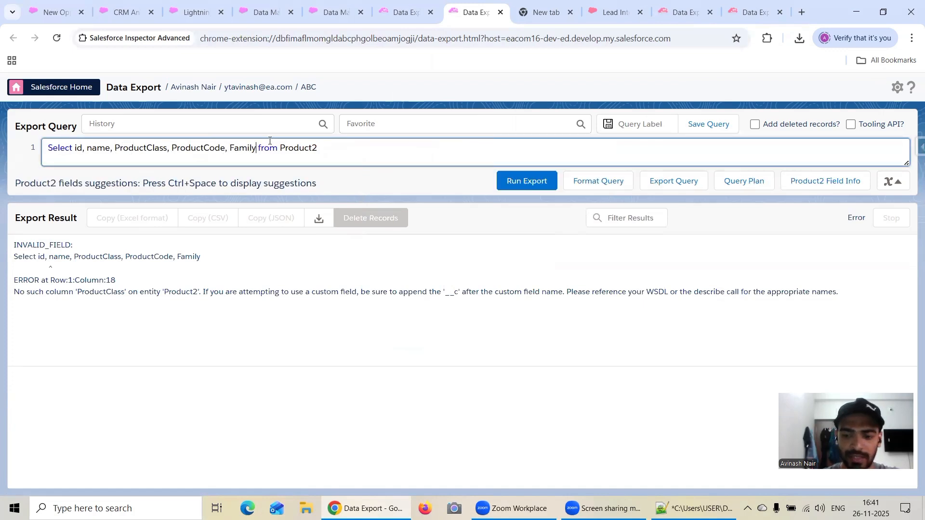
key("BackSpace")
key("BackSpace")
key("BackSpace")
key("BackSpace")
key("BackSpace")
key("BackSpace")
key("BackSpace")
key("BackSpace")
key("BackSpace")
key("BackSpace")
key("BackSpace")
key("BackSpace")
key("BackSpace")
key("BackSpace")
key("BackSpace")
key("BackSpace")
key("BackSpace")
key("BackSpace")
key("BackSpace")
key("BackSpace")
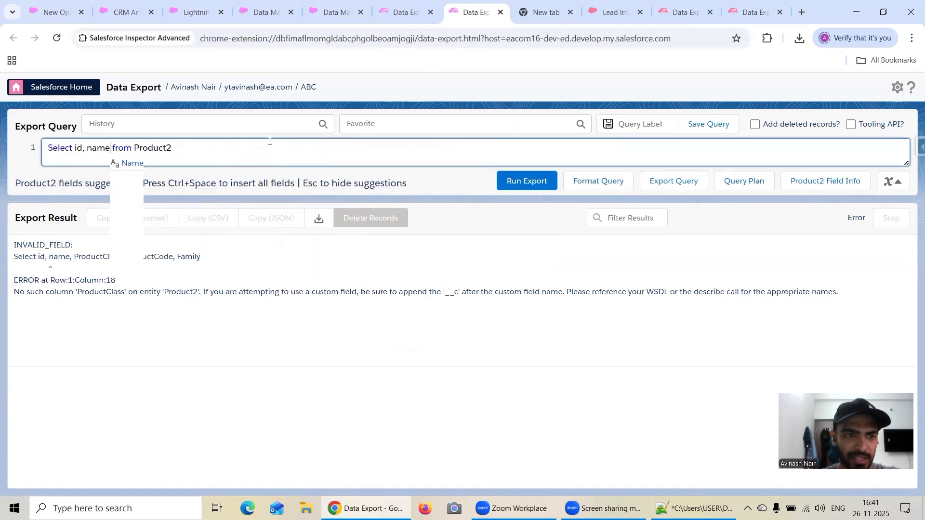
Run the internal org's Product2 query with only the id and name fields
key("BackSpace")
type("e")
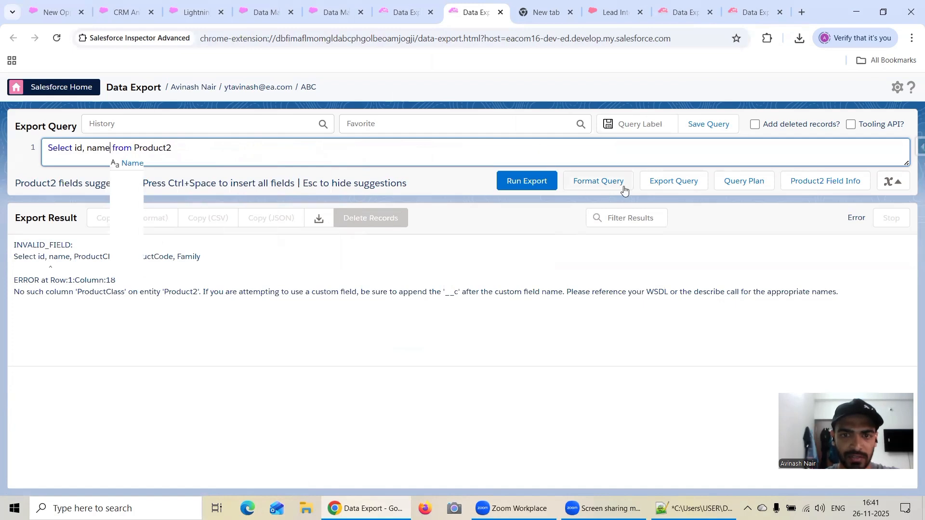
left_click(539, 186)
Add the ProductCode and Family fields to the internal org's Product2 query and run the export again
left_click(113, 148)
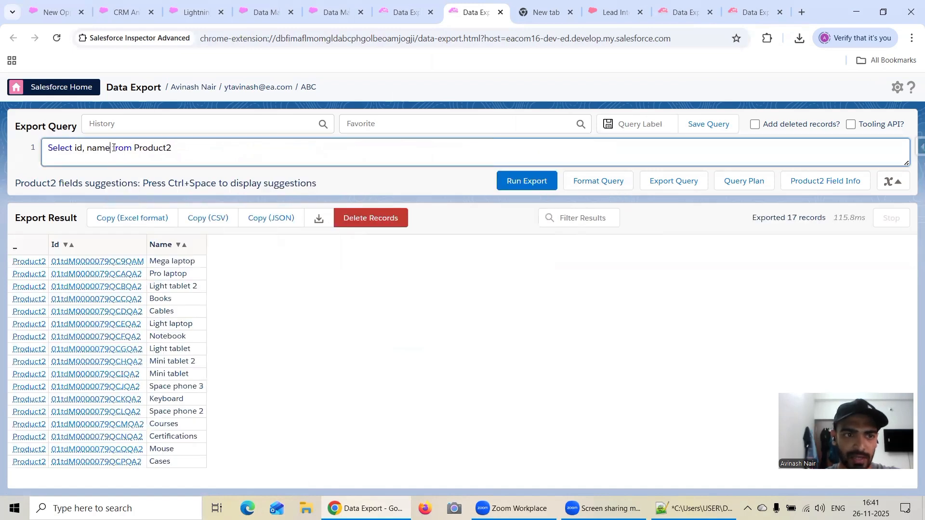
type(", Pr")
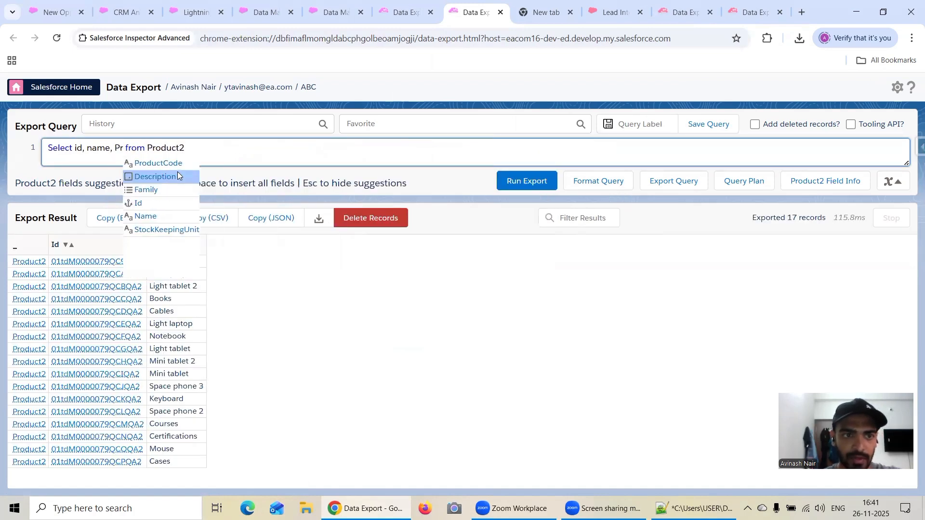
left_click(178, 168)
type("Pro")
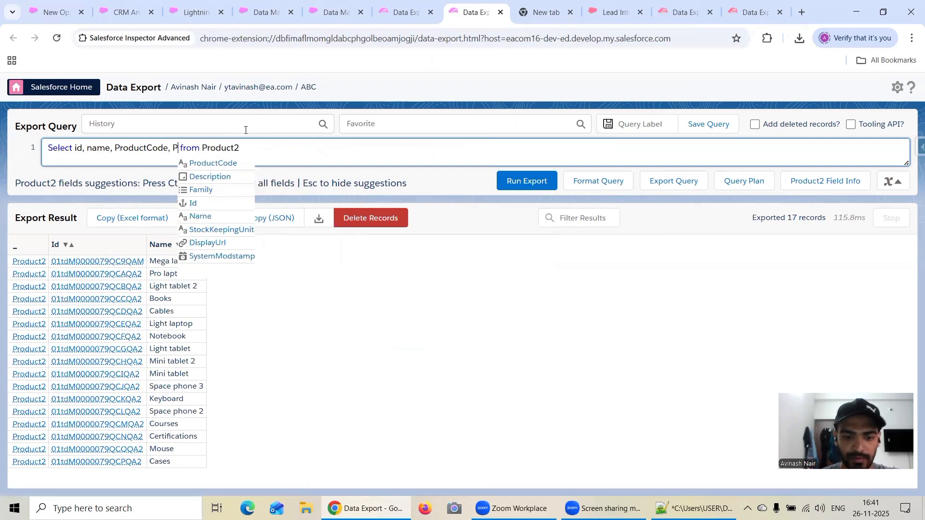
left_click(231, 190)
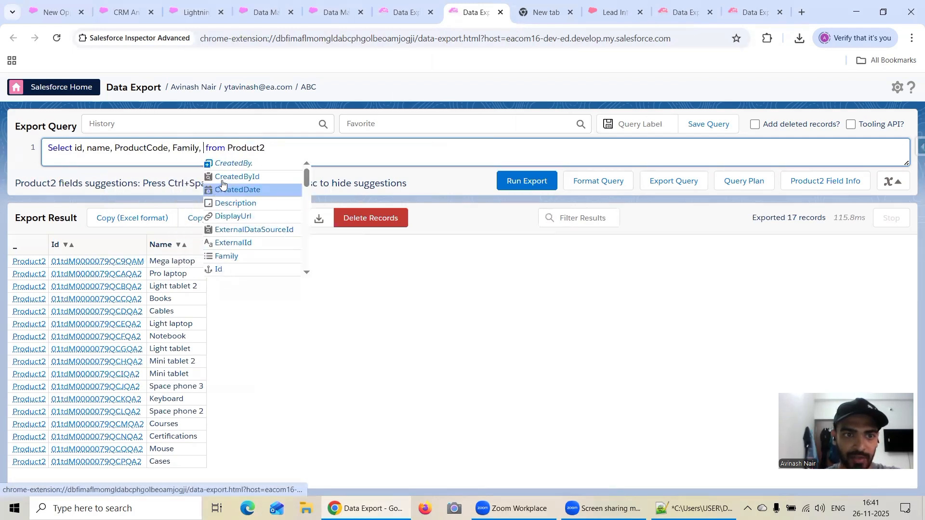
key("BackSpace")
key("BackSpace")
left_click(530, 181)
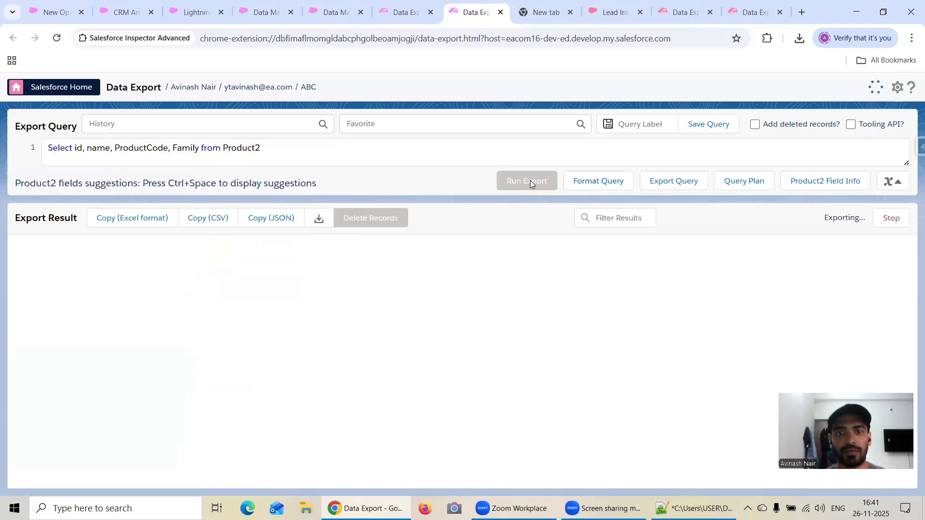
left_click(199, 147)
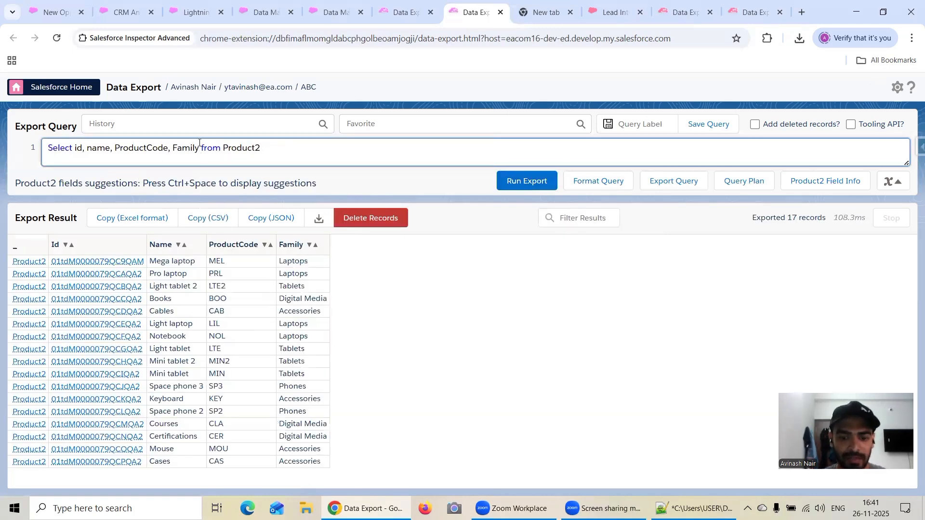
type(", Cl")
key("BackSpace")
key("BackSpace")
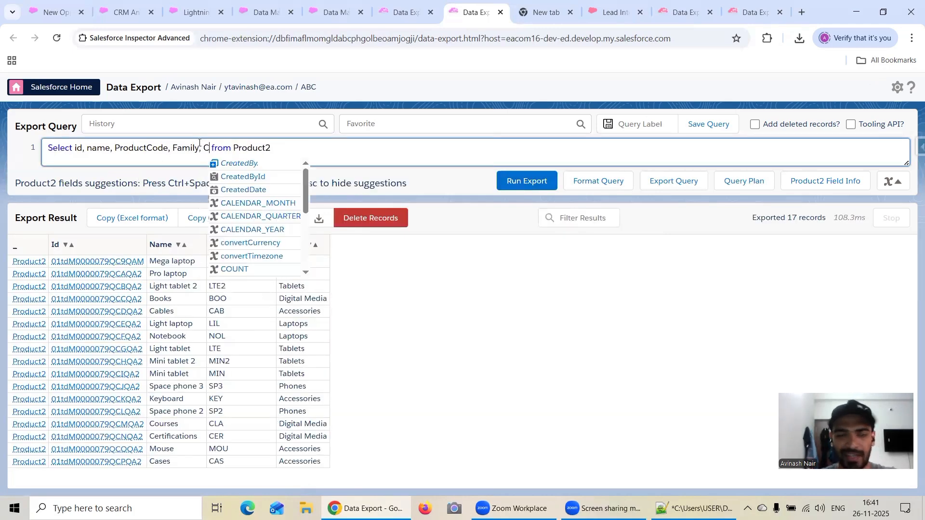
key("BackSpace")
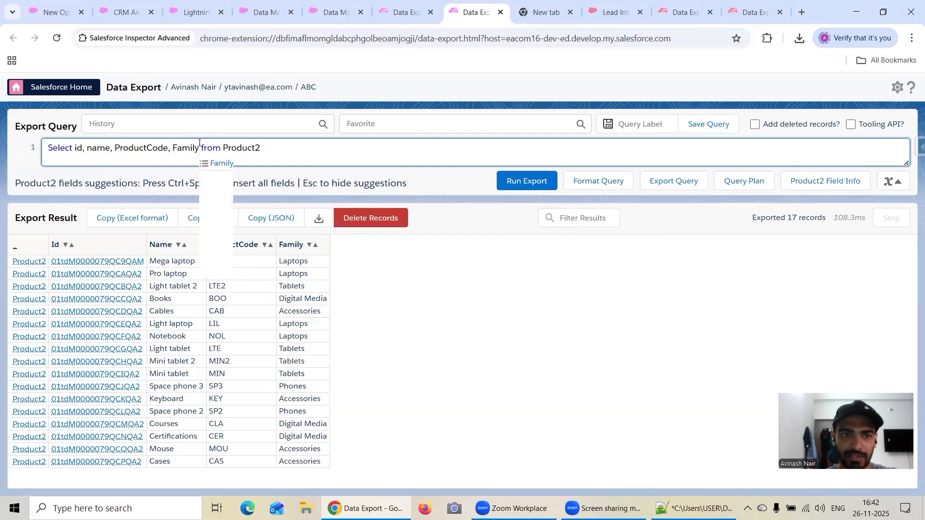
left_click(526, 180)
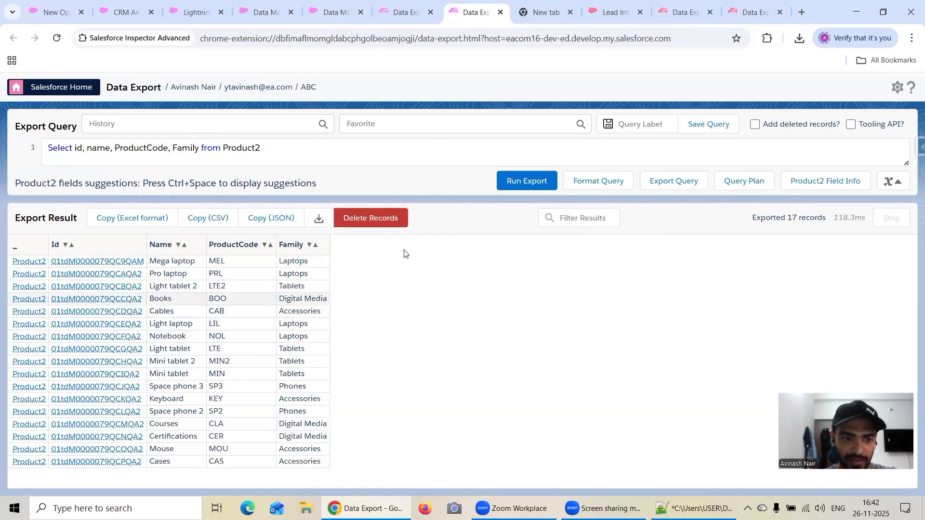
Compare the names, product codes and families of the Product2 records exported from the external and internal orgs
left_click(746, 13)
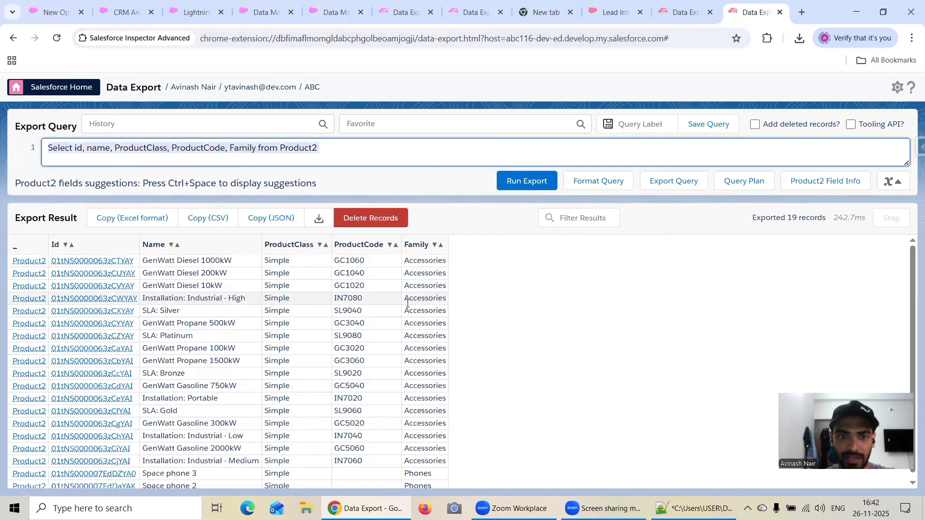
scroll(408, 302, "down", 2)
scroll(319, 320, "up", 1)
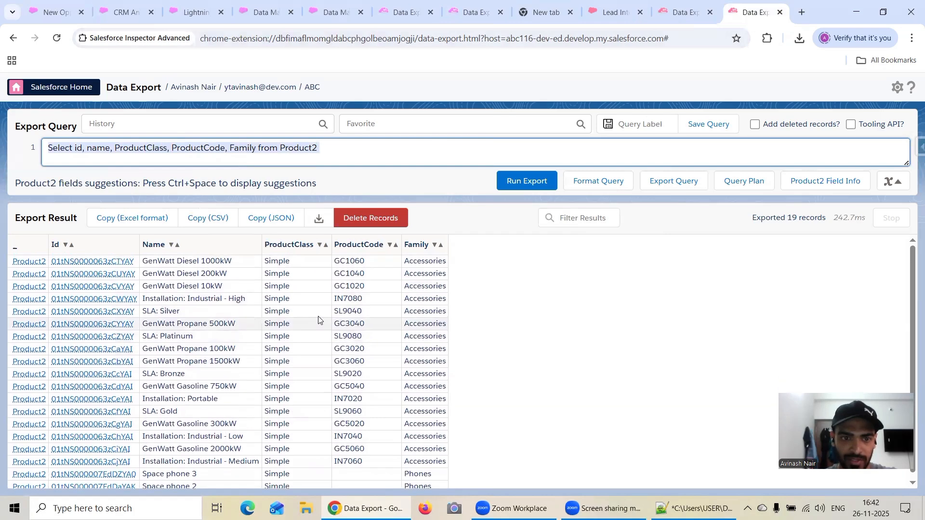
scroll(326, 295, "down", 1)
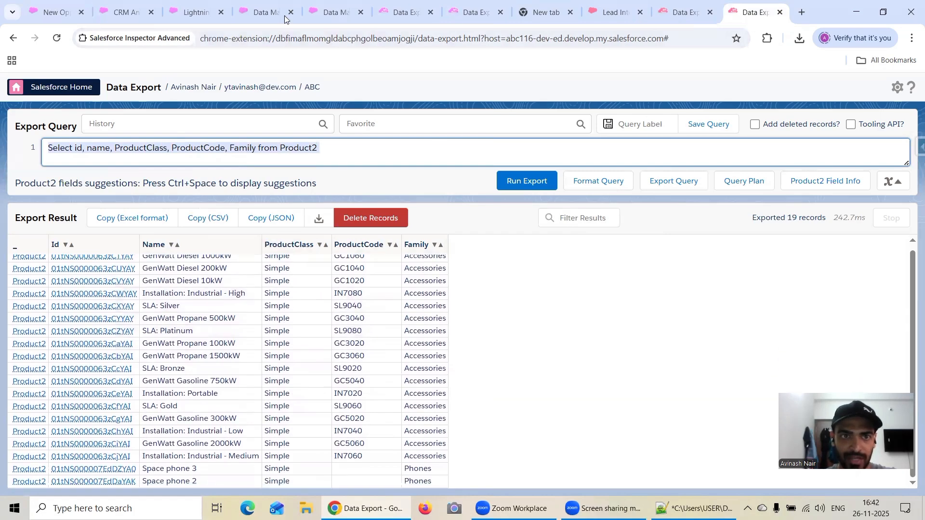
left_click(403, 13)
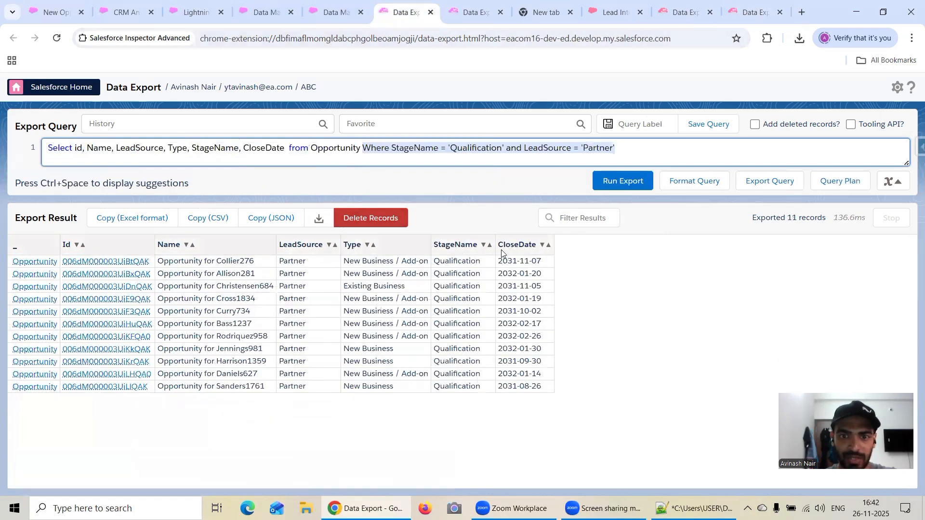
left_click(469, 13)
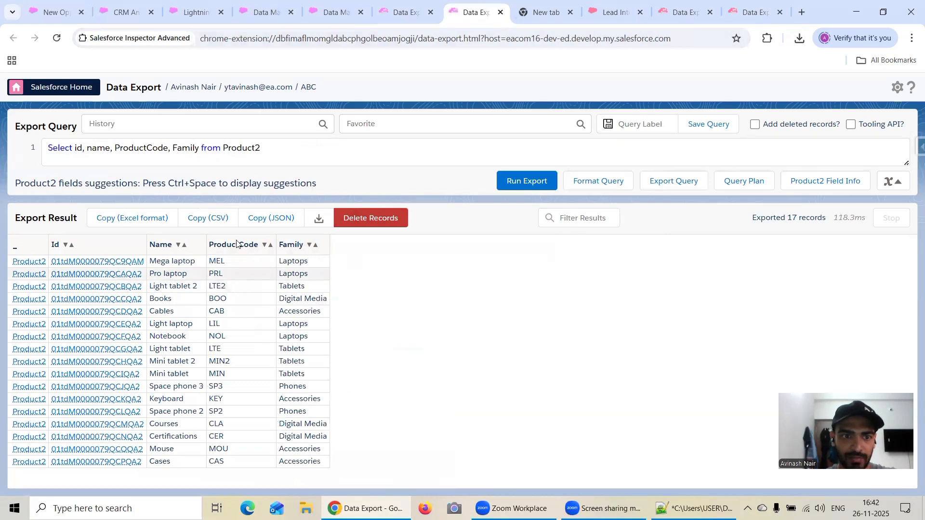
left_click(172, 149)
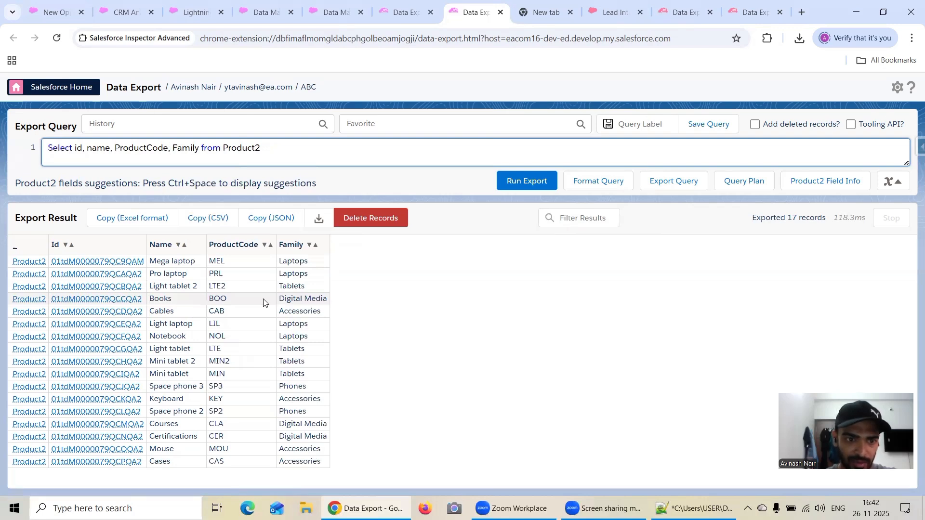
left_click(761, 10)
scroll(414, 443, "down", 1)
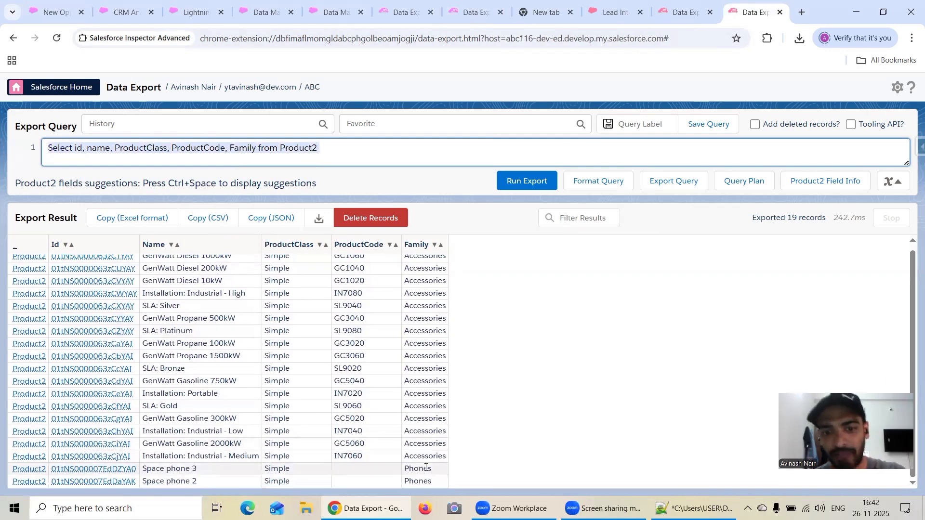
left_click(326, 12)
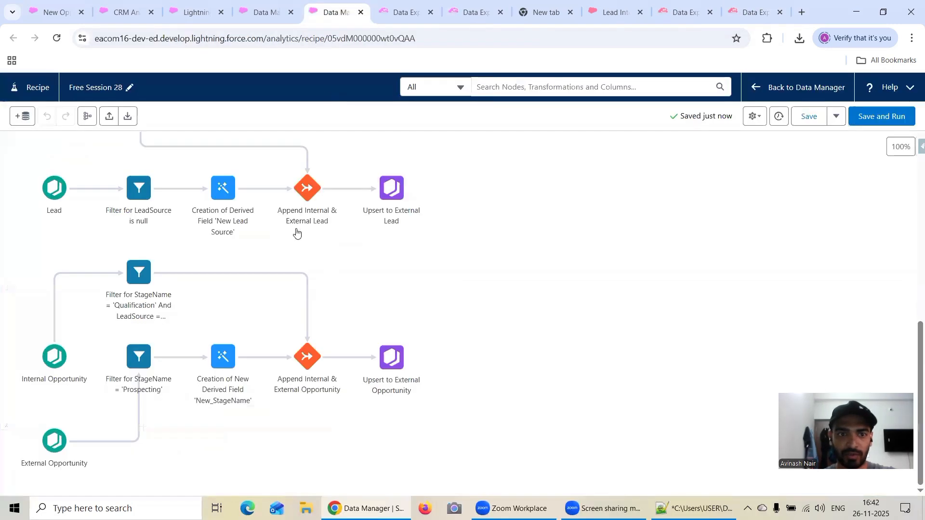
left_click(264, 12)
left_click(386, 18)
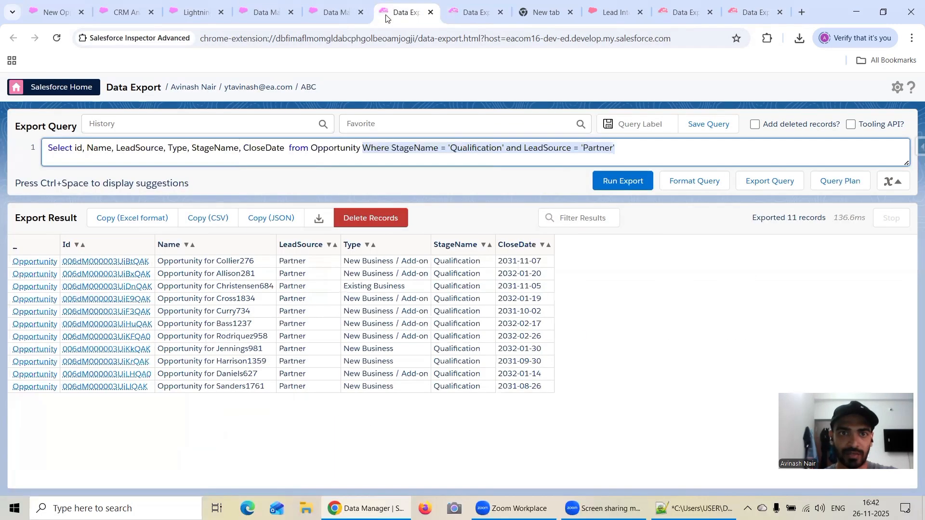
left_click(457, 19)
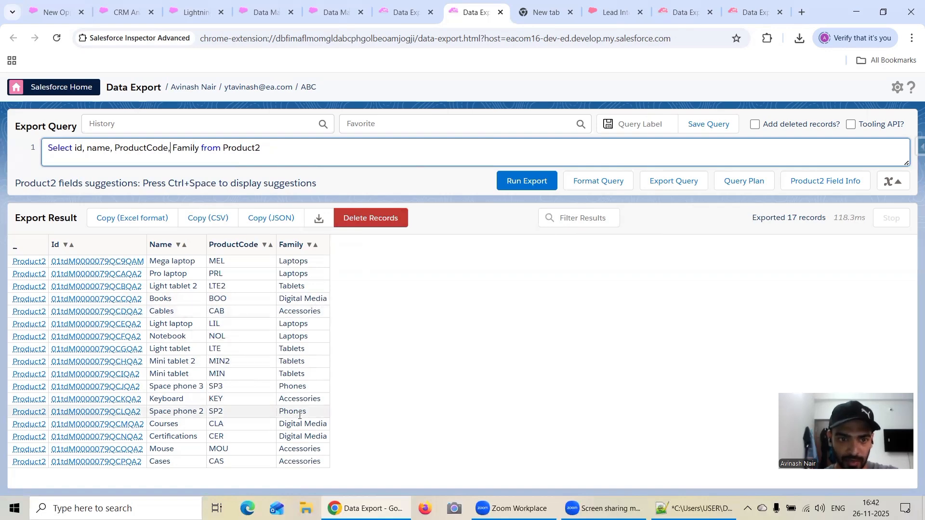
left_click(744, 7)
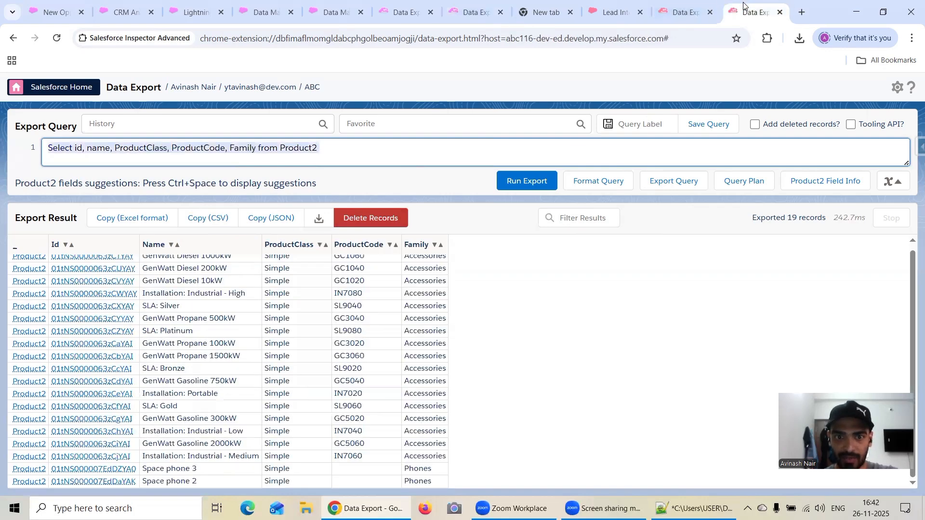
Filter the internal org's Product2 query to Family = 'Tablets', run it and compare the result with the external org's products
left_click(458, 14)
left_click(312, 147)
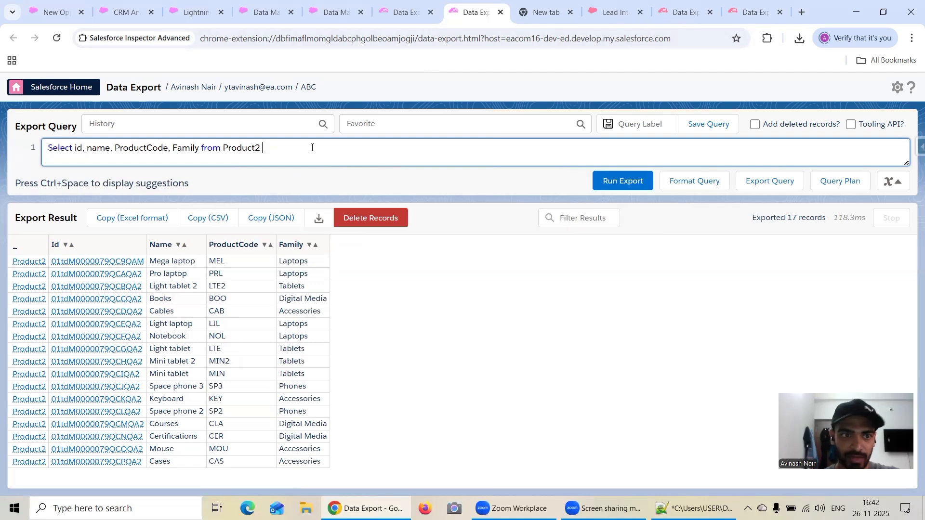
type("Where Fa")
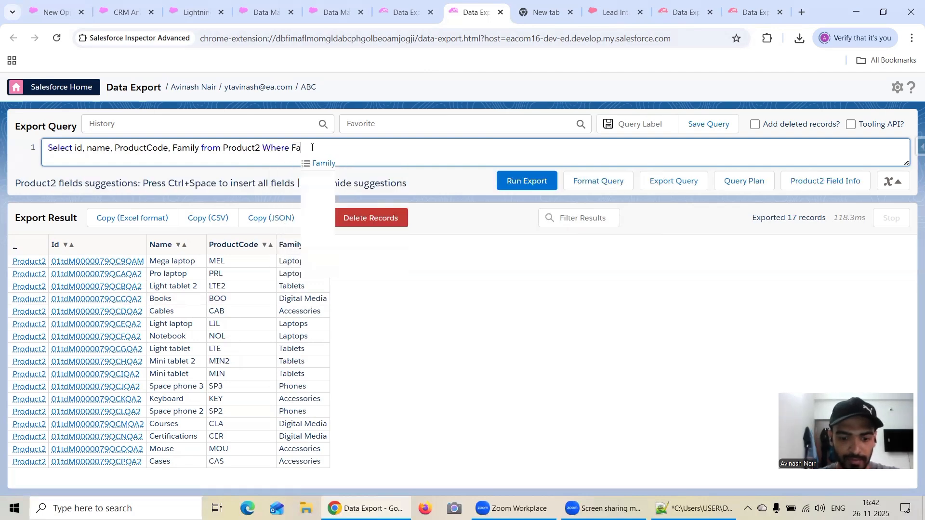
type("mily = ")
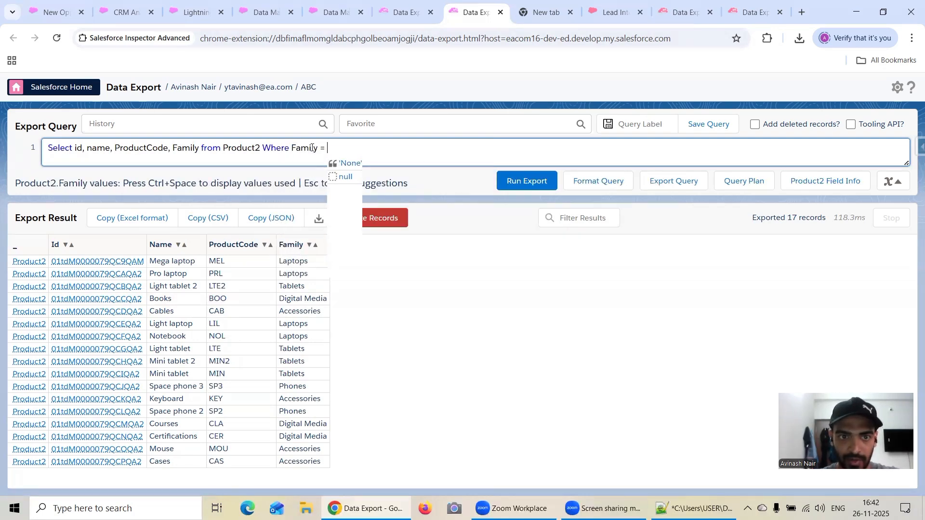
type("'Tablets")
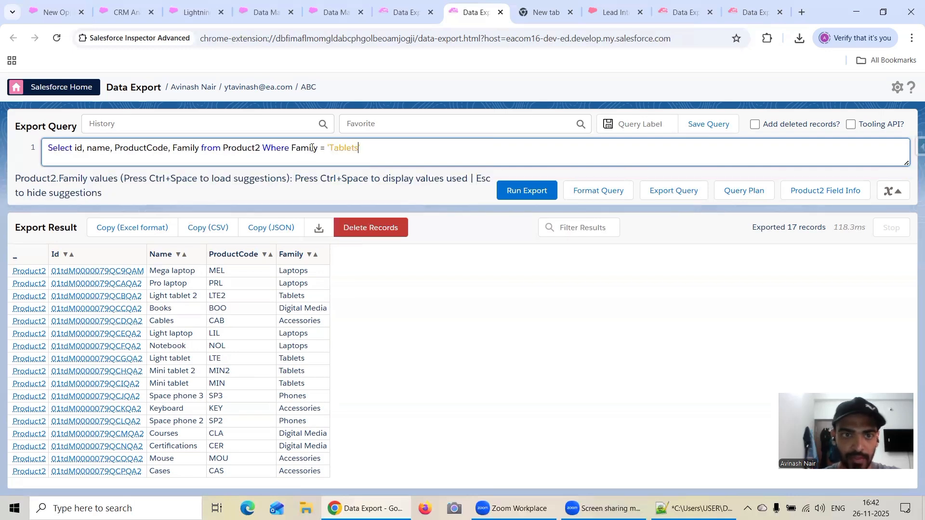
left_click(515, 194)
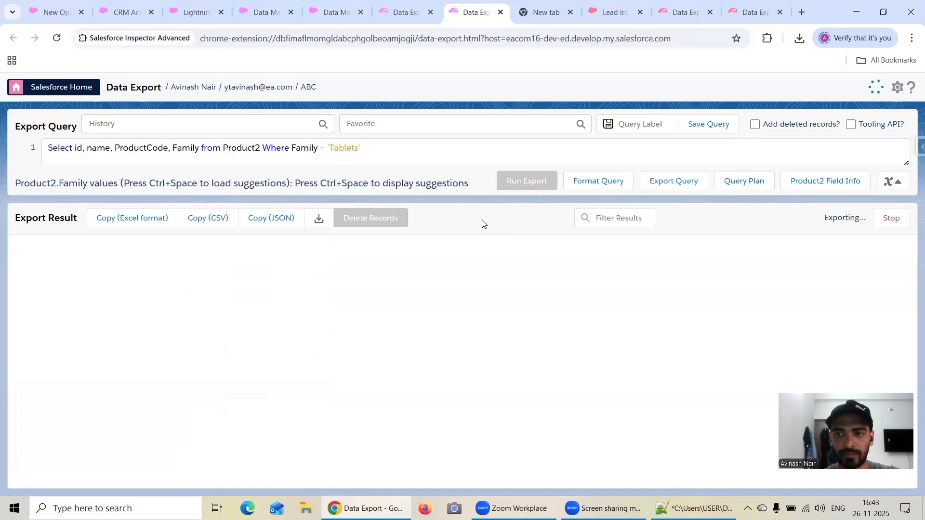
left_click(742, 13)
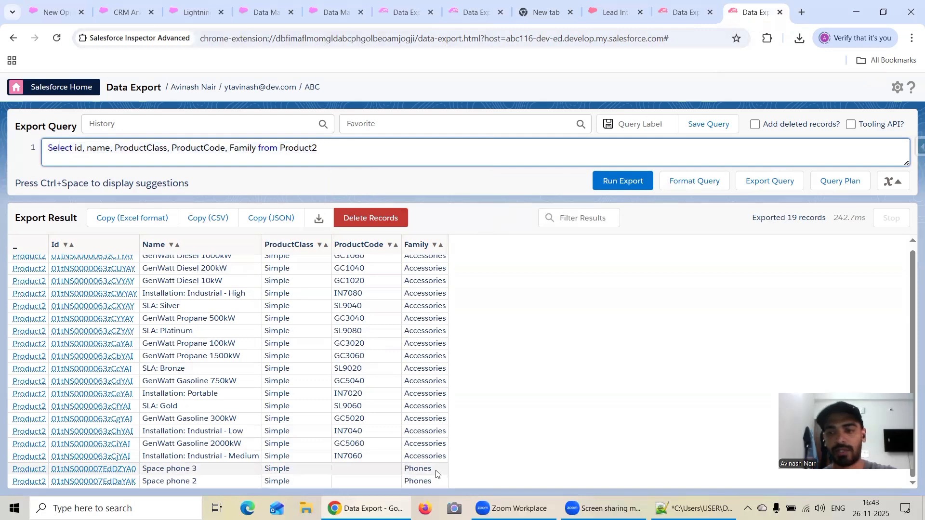
left_click(457, 16)
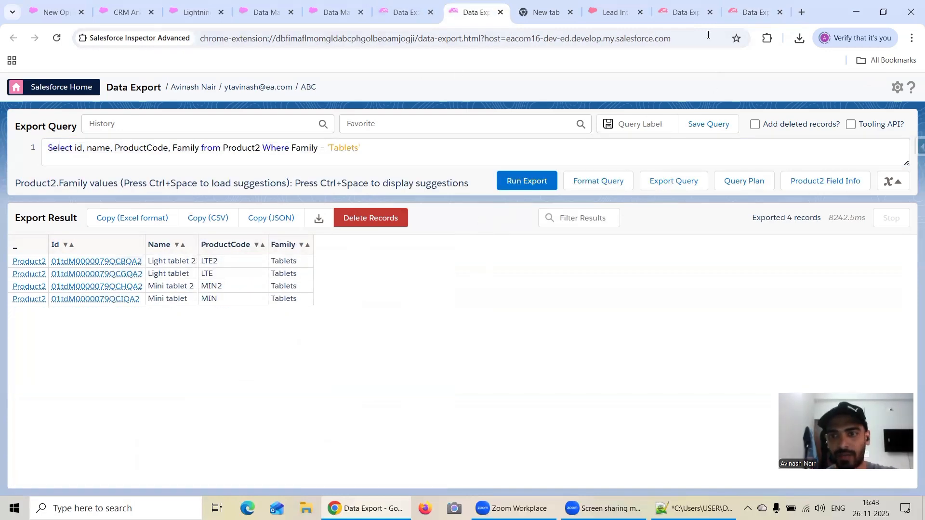
left_click(752, 12)
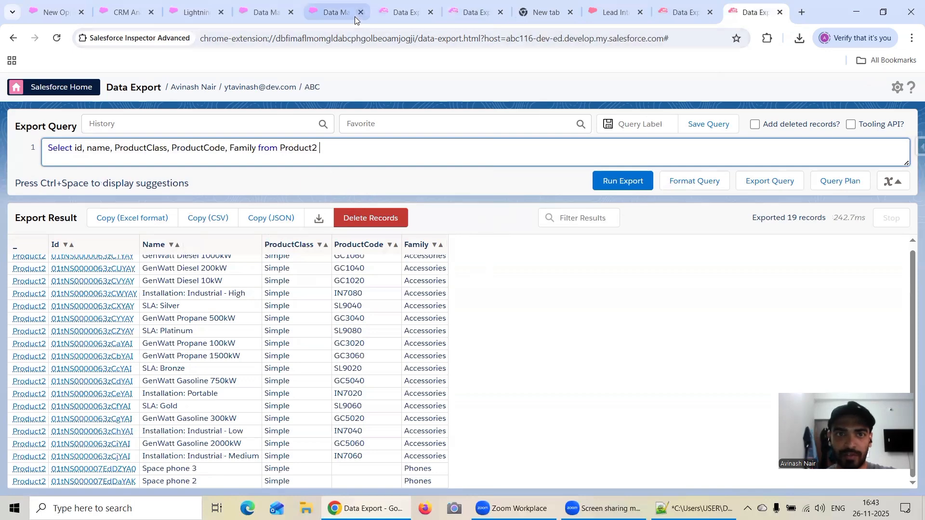
Refresh the Data Manager job monitor and reload the Free Session 28 recipe
left_click(252, 17)
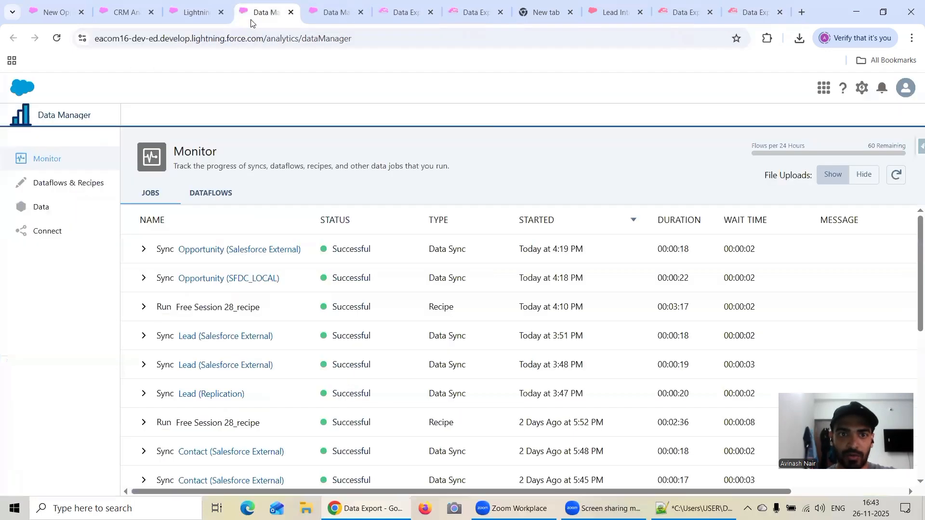
left_click(904, 178)
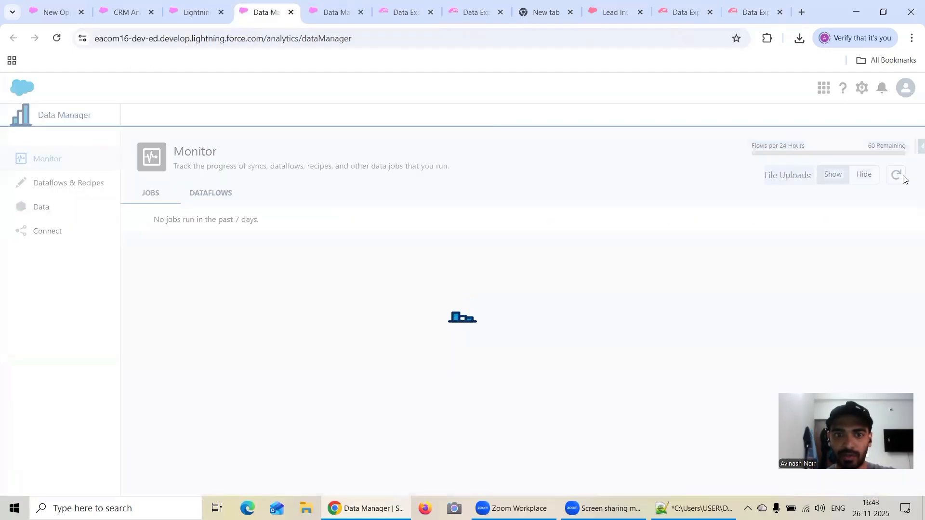
left_click(328, 13)
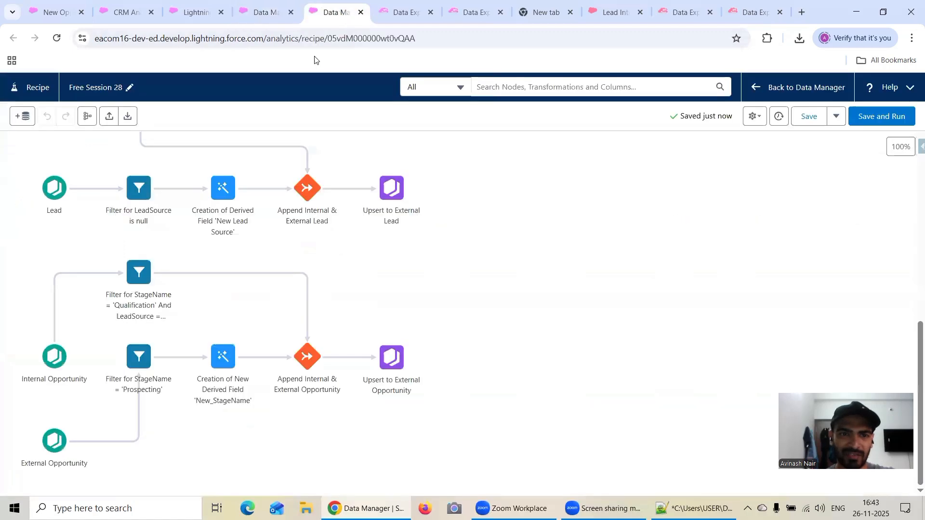
left_click(56, 38)
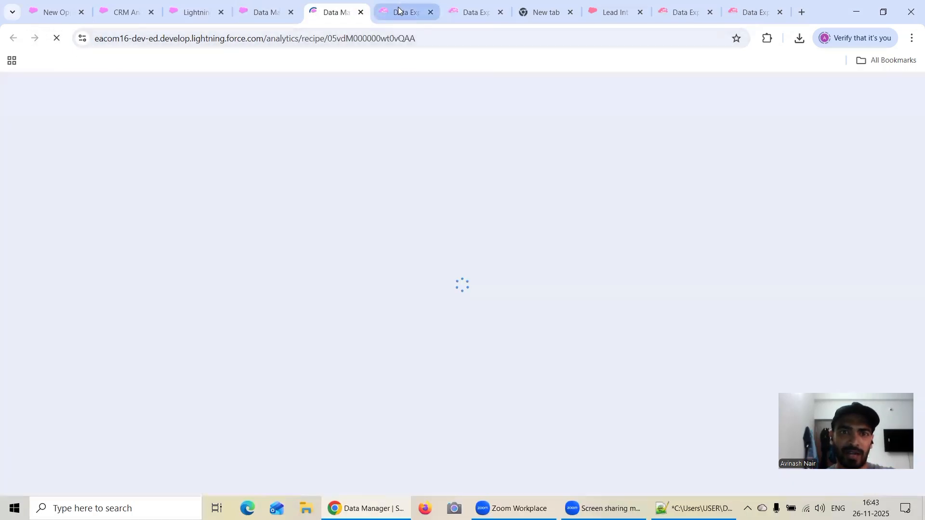
left_click(399, 8)
left_click(335, 12)
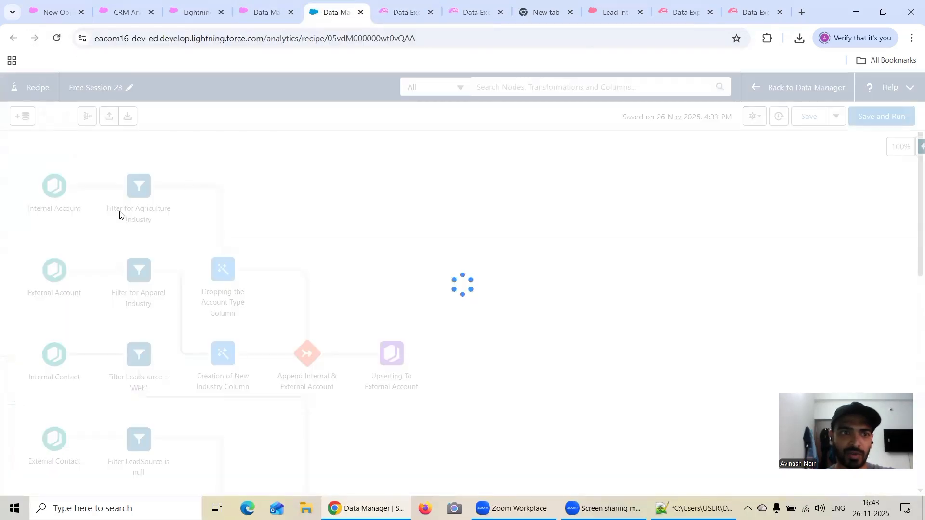
left_click(391, 11)
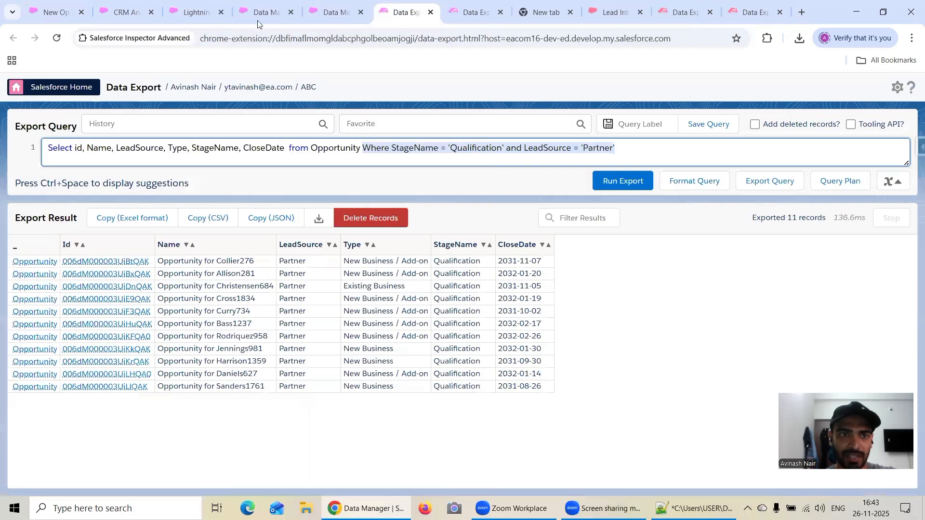
Expand the Salesforce External input connection in Data Manager and locate its Product2 object
left_click(263, 12)
left_click(50, 231)
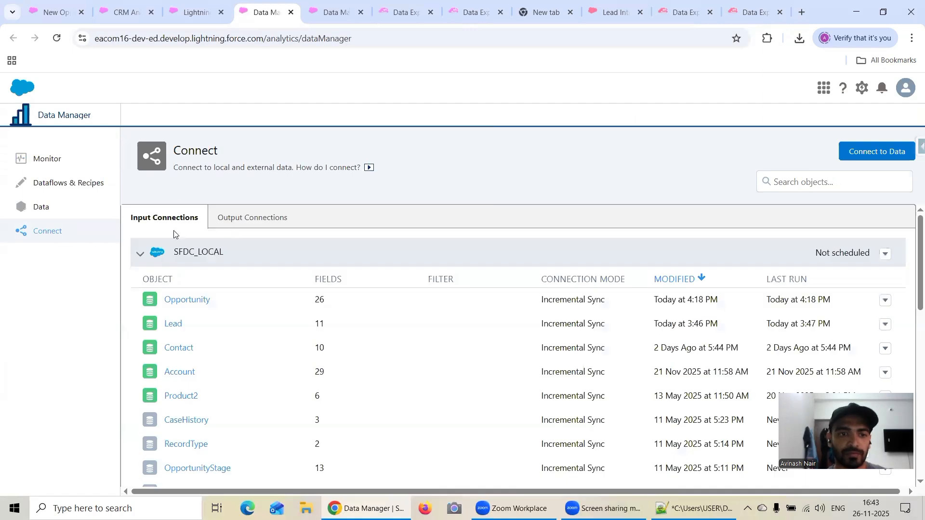
left_click(142, 257)
left_click(142, 286)
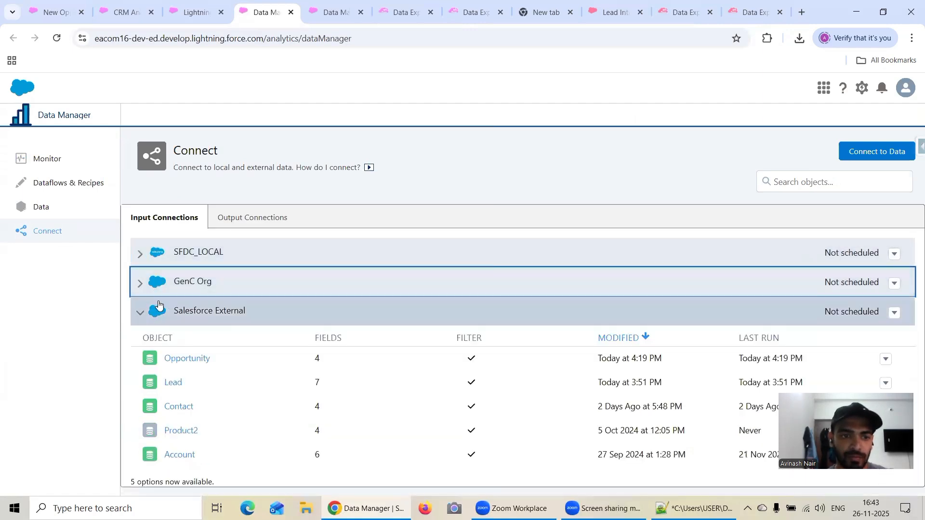
left_click(185, 433)
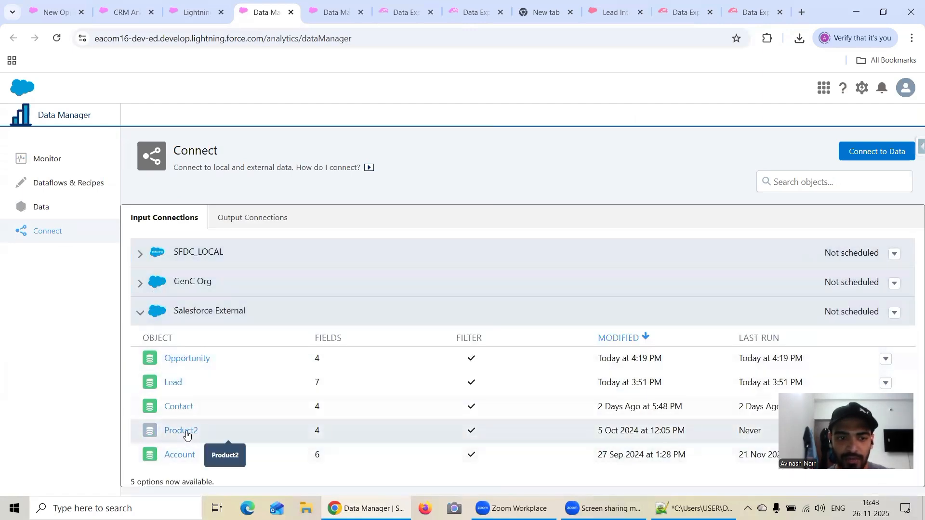
Open the Salesforce External connection's Product2 object on the Lightning connections page and review its columns
left_click(195, 12)
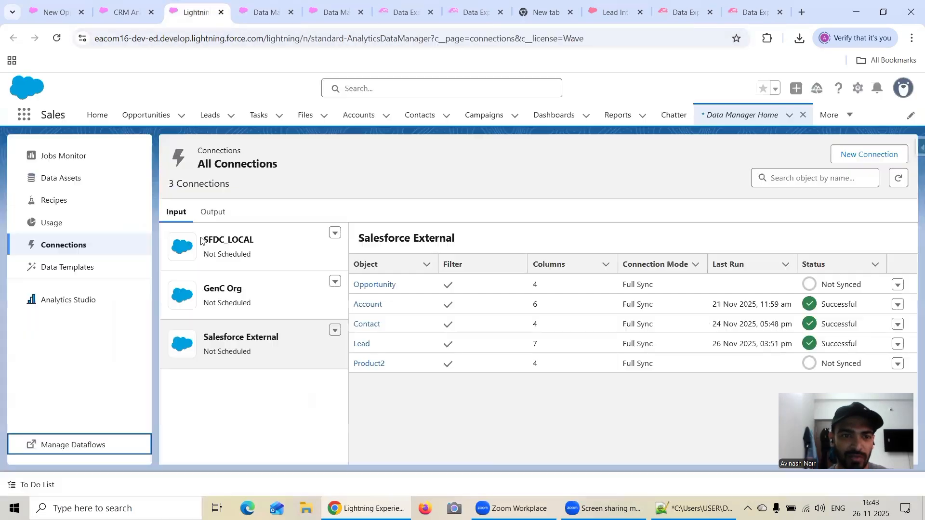
left_click(370, 363)
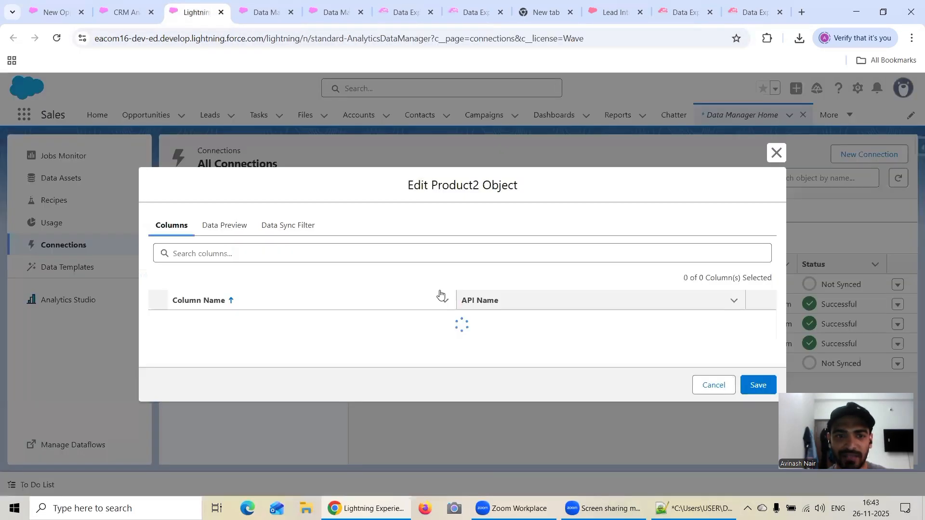
left_click(282, 231)
left_click(181, 181)
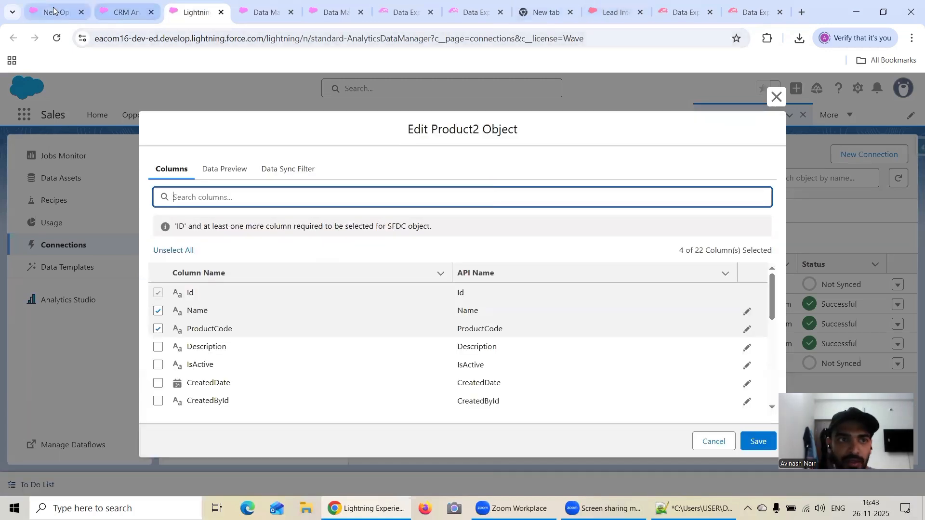
Discard the new opportunity form, go to Products, and inspect the fields of a new product form before closing it
left_click(53, 10)
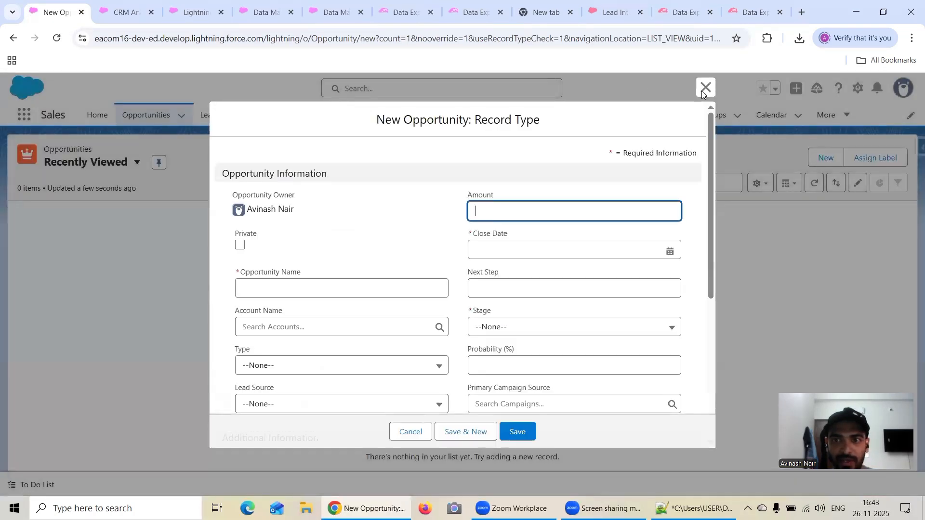
left_click(704, 88)
left_click(24, 114)
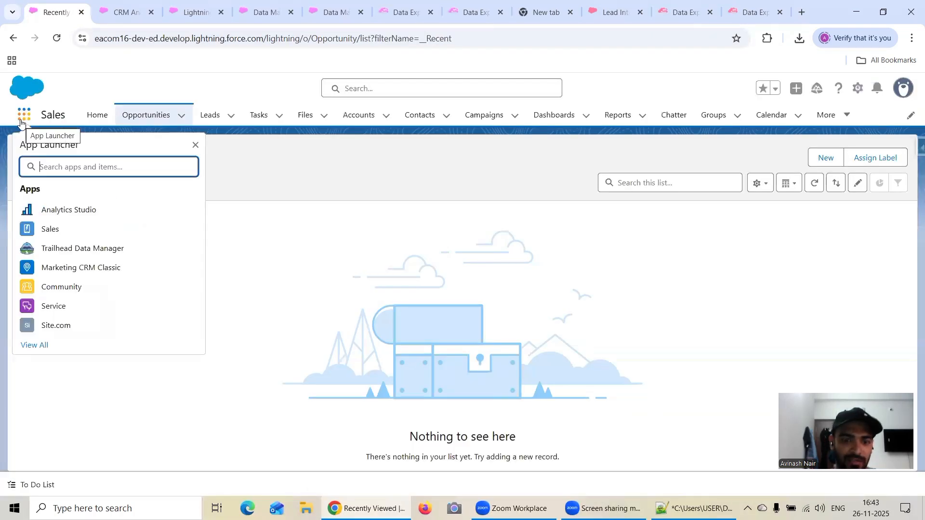
type("Produc")
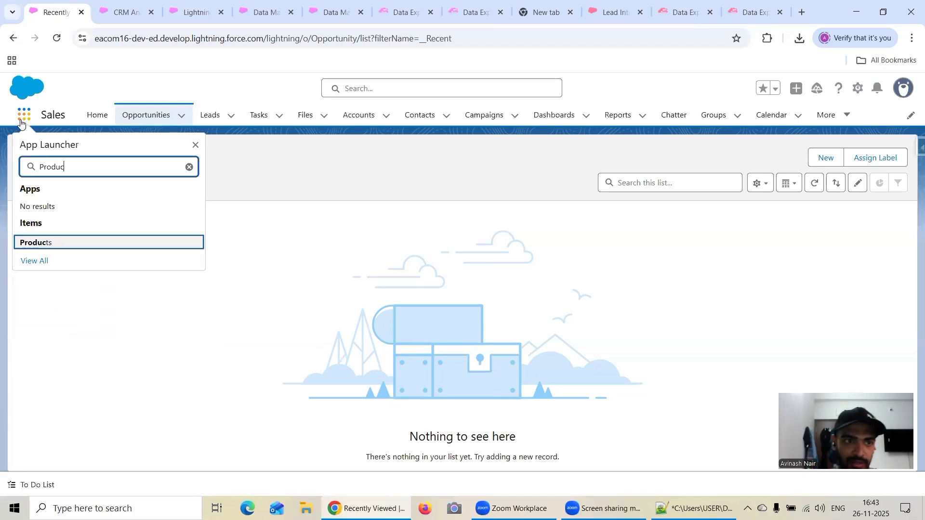
left_click(82, 247)
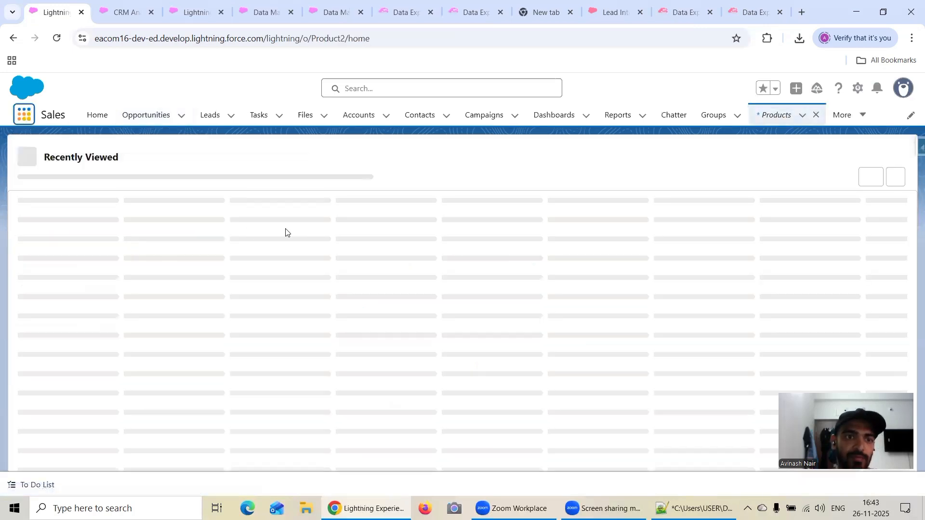
left_click(889, 158)
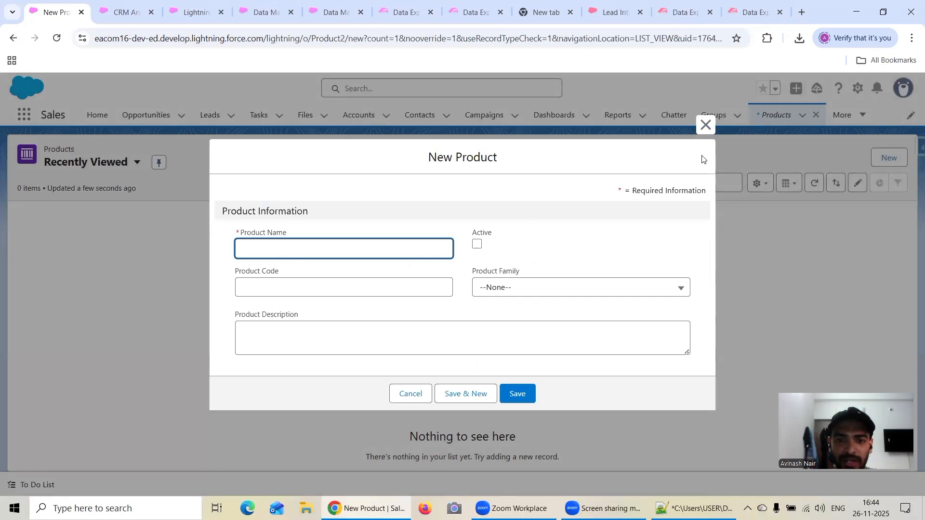
left_click(706, 126)
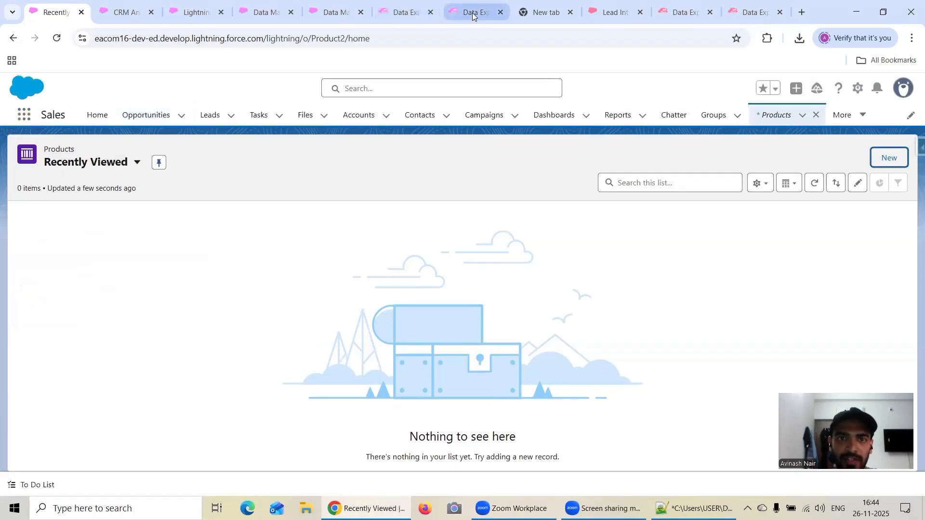
Compare the selected columns of the Product2 object with the fields in the external org's Product2 query
left_click(472, 12)
left_click(411, 13)
left_click(343, 13)
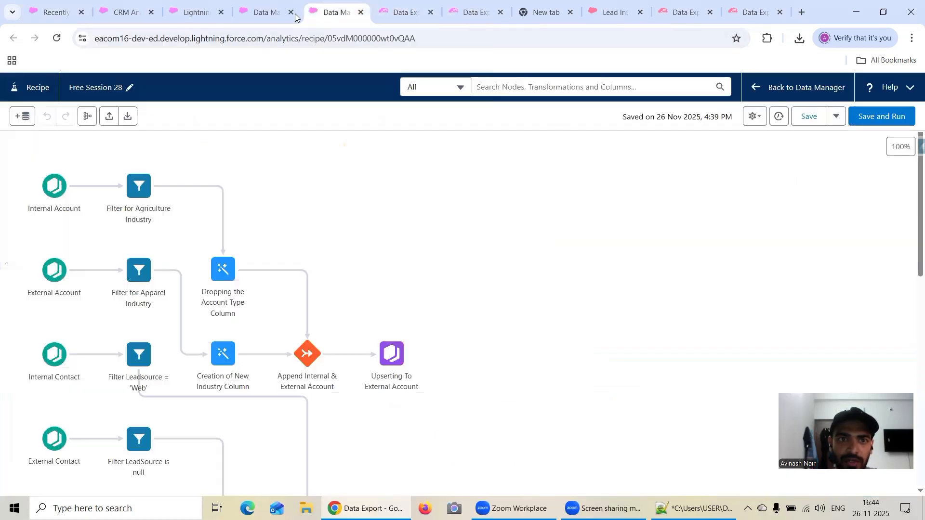
left_click(257, 14)
left_click(192, 13)
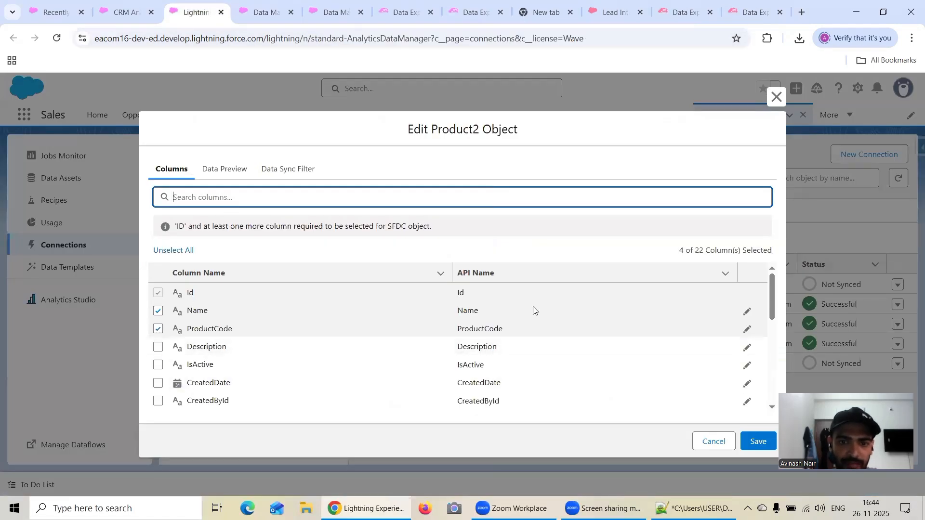
left_click(749, 11)
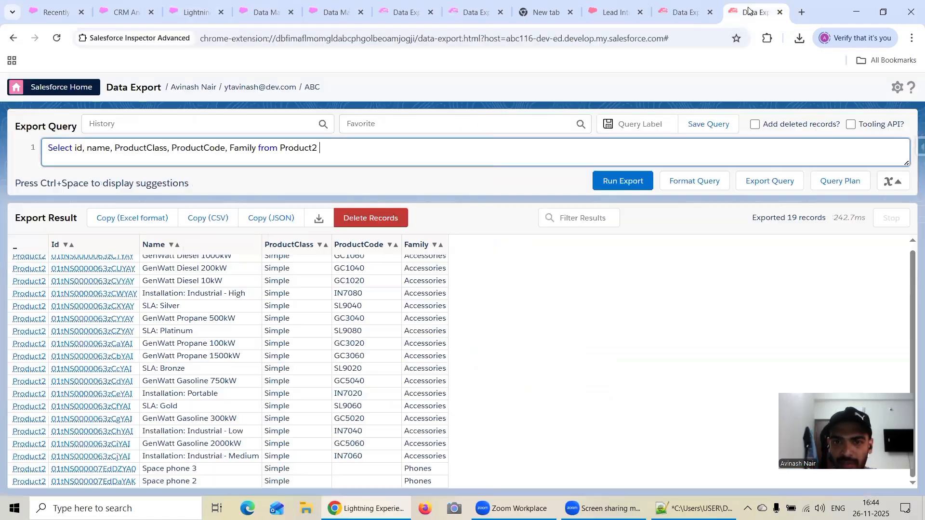
left_click(332, 19)
left_click(260, 12)
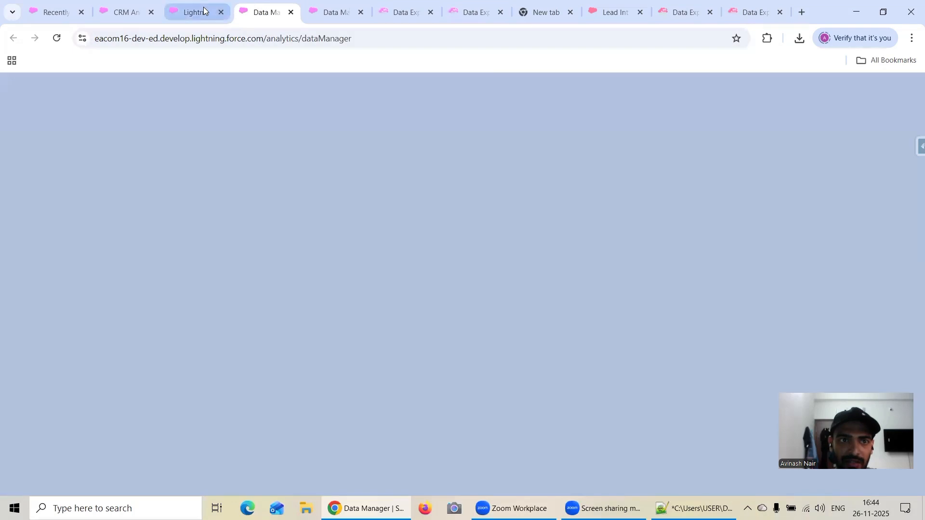
Check the remaining Product2 columns, close the object editor, and run a data sync for Product2 in Salesforce External
left_click(193, 12)
scroll(179, 354, "down", 3)
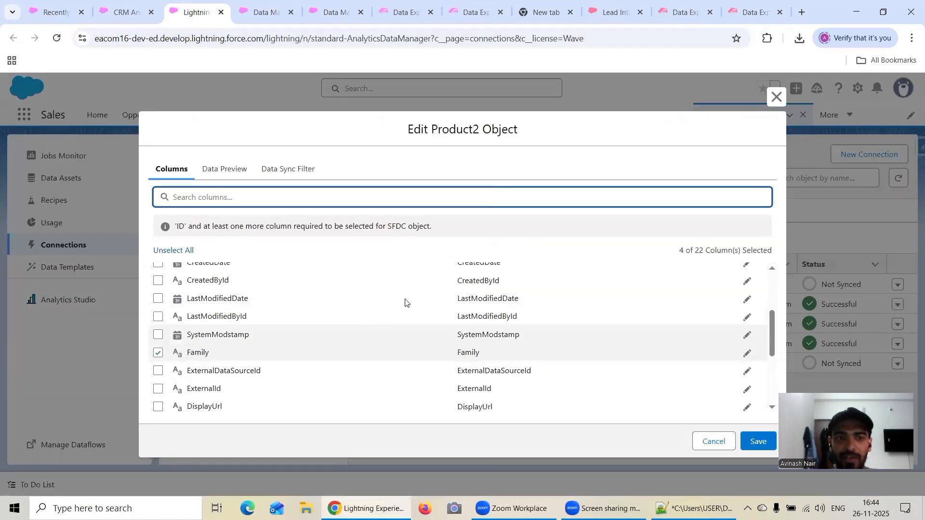
left_click(776, 96)
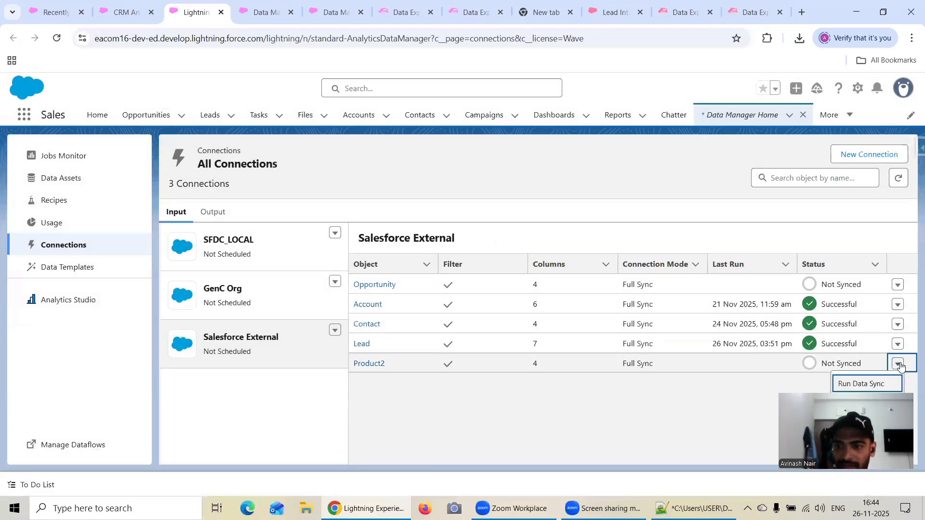
left_click(850, 384)
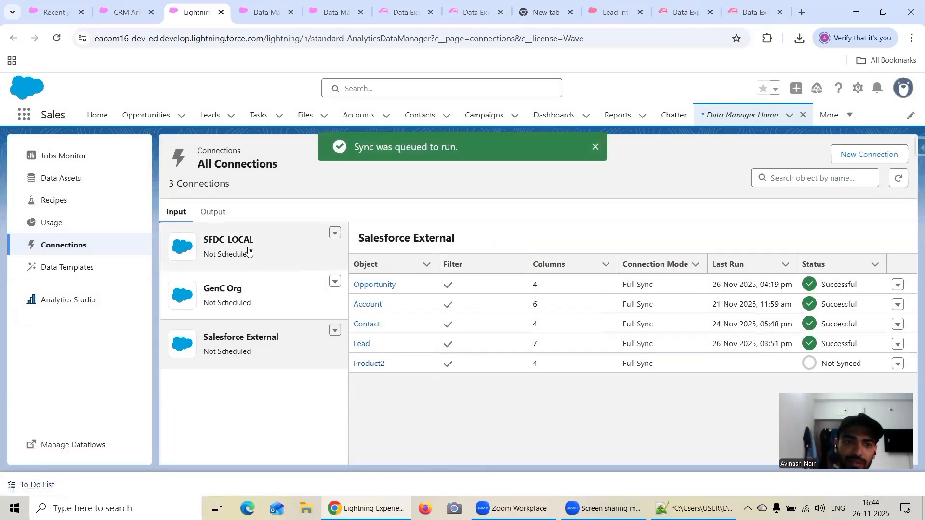
Close the old Data Manager browser tab and relaunch Data Manager from the Lightning connections page
left_click(258, 11)
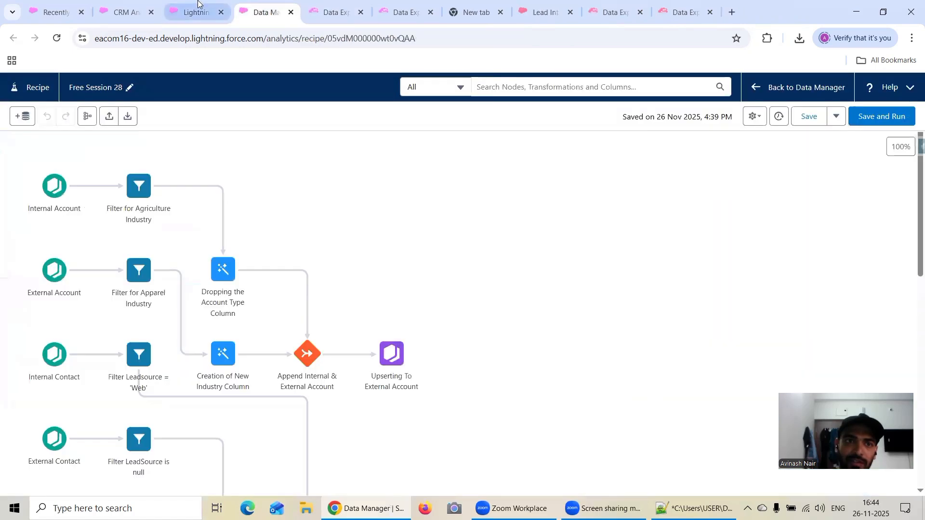
left_click(291, 13)
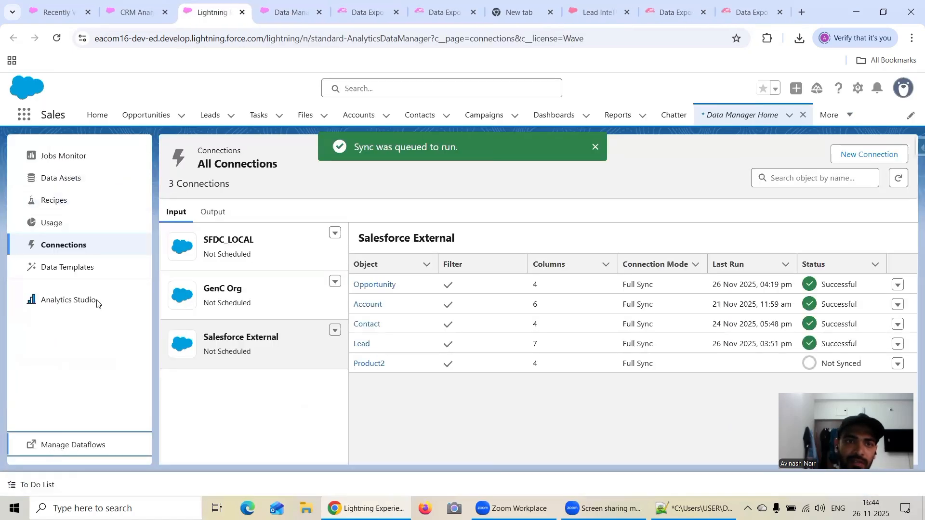
left_click(69, 299)
left_click(190, 12)
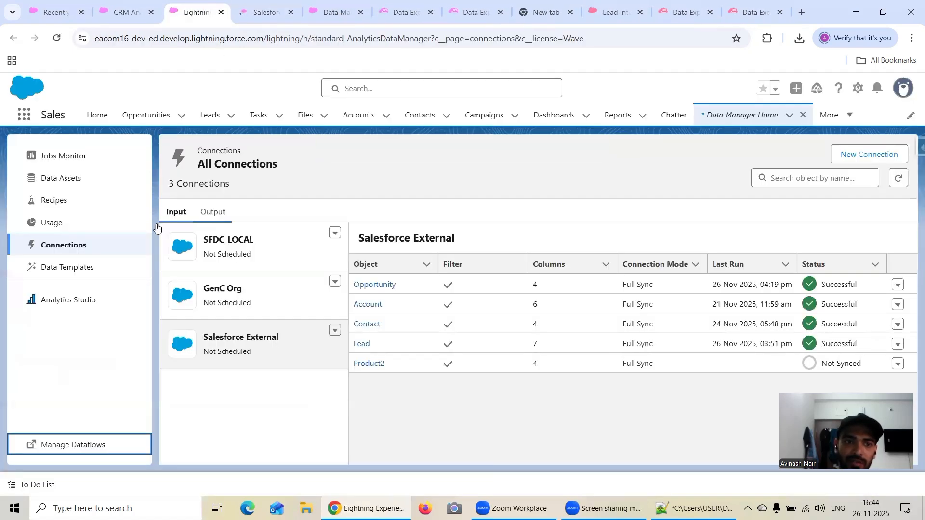
Run a data sync for the Product2 object in the SFDC_LOCAL connection
left_click(223, 245)
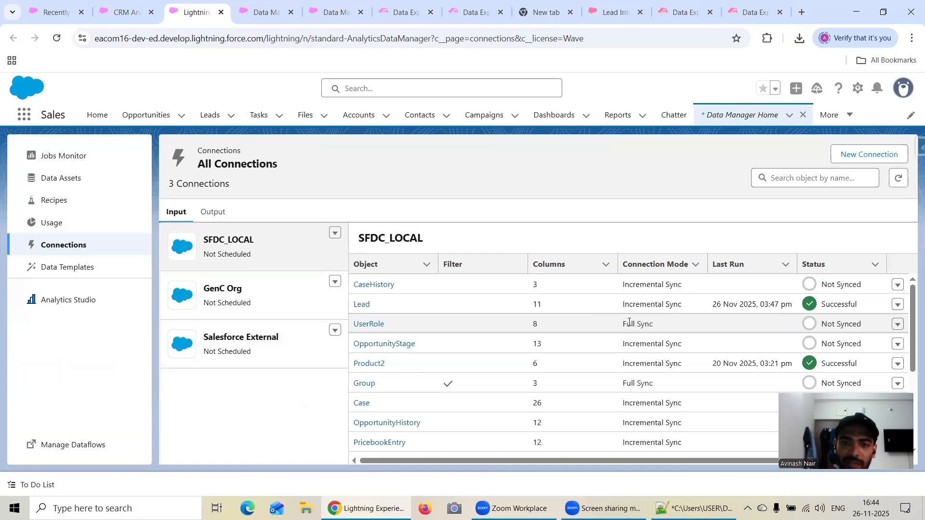
scroll(629, 322, "down", 3)
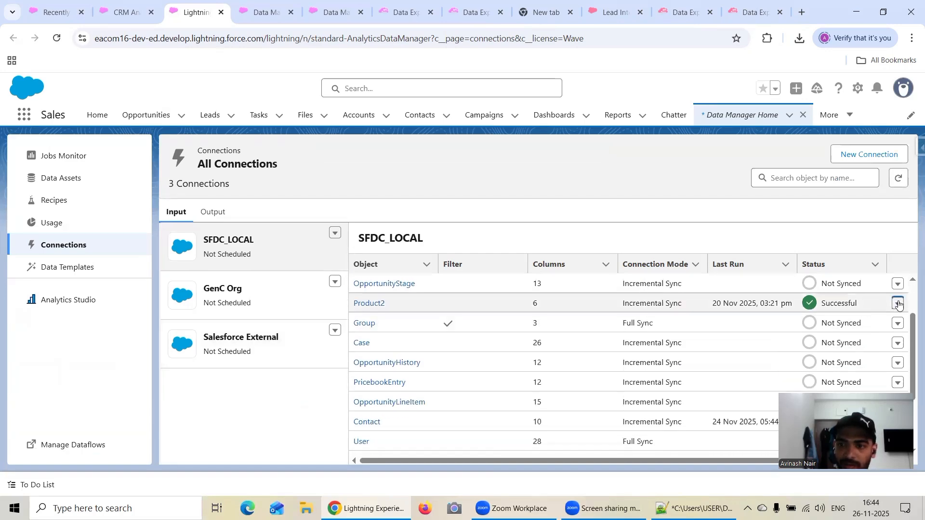
left_click(898, 304)
left_click(860, 324)
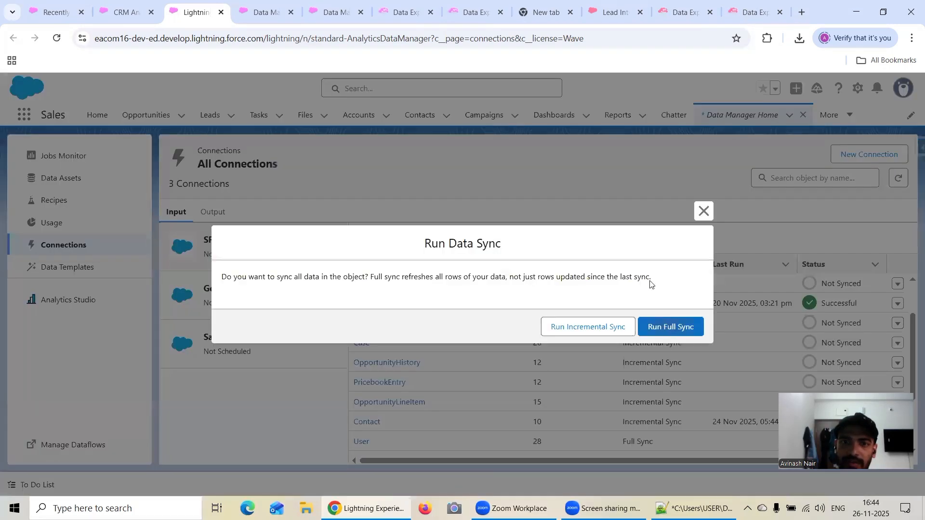
Refresh the Data Manager job monitor to check the progress of the Product2 syncs
left_click(403, 12)
left_click(471, 9)
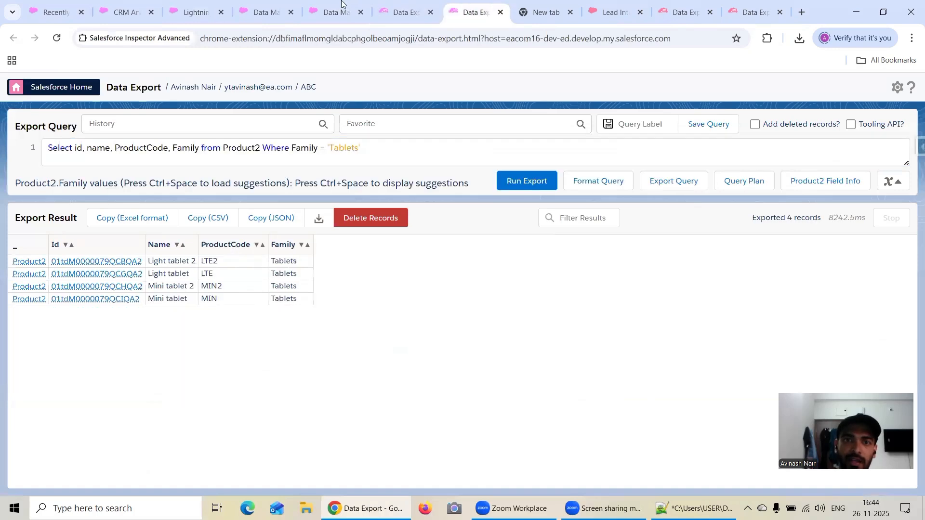
left_click(341, 7)
left_click(270, 10)
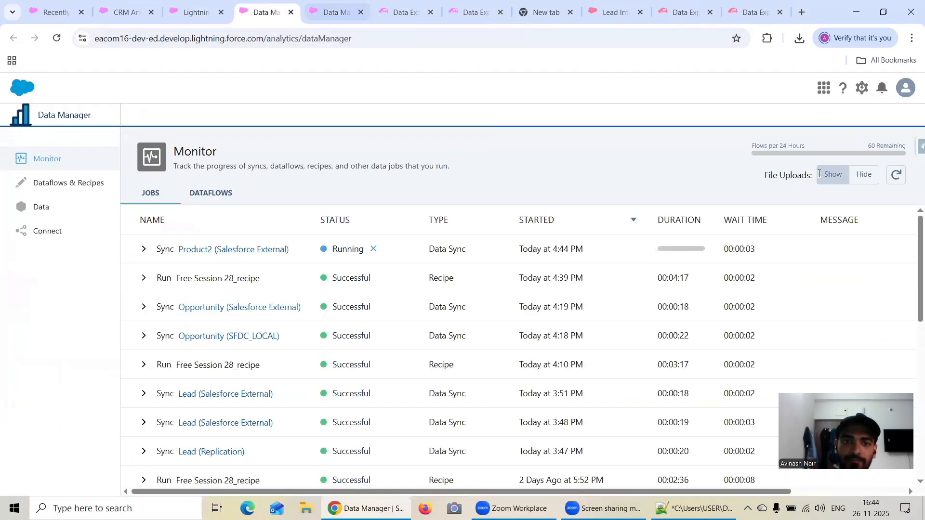
left_click(897, 176)
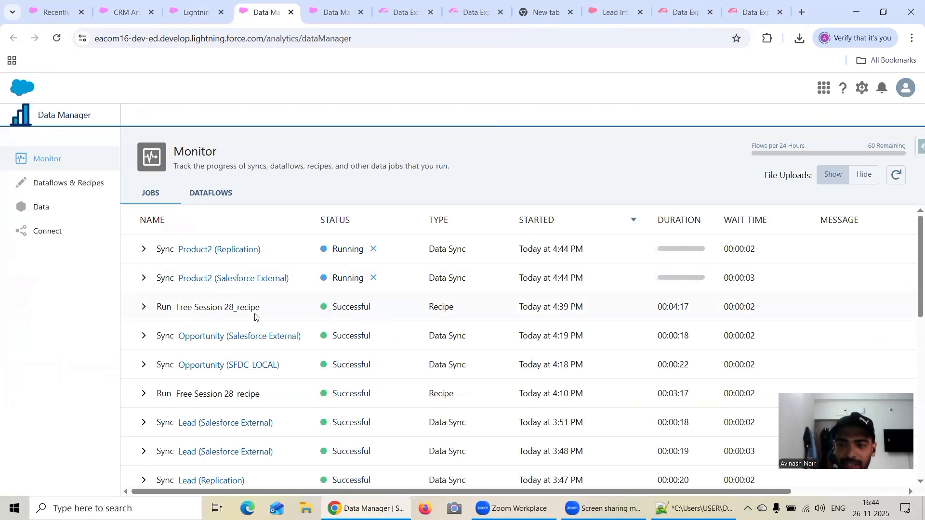
Remove the StageName filter from the external org's Opportunity query and run the export
left_click(760, 11)
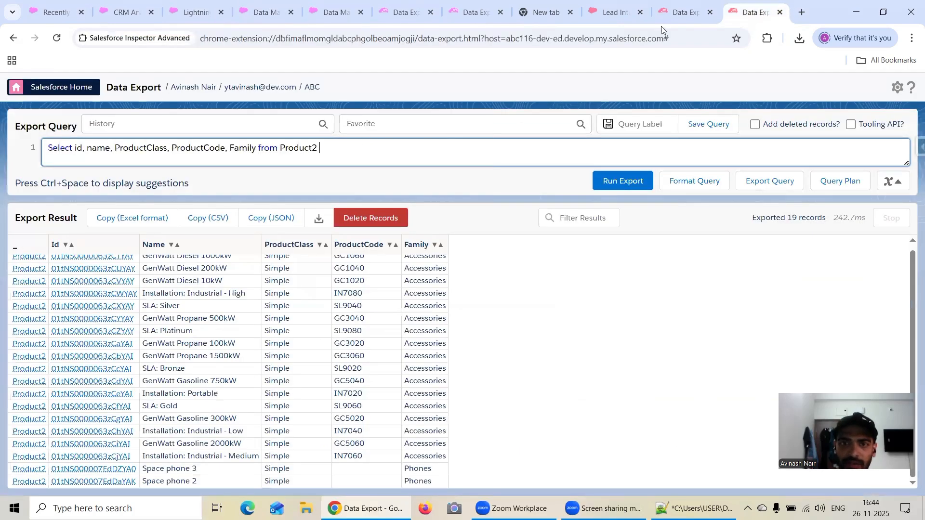
left_click(679, 12)
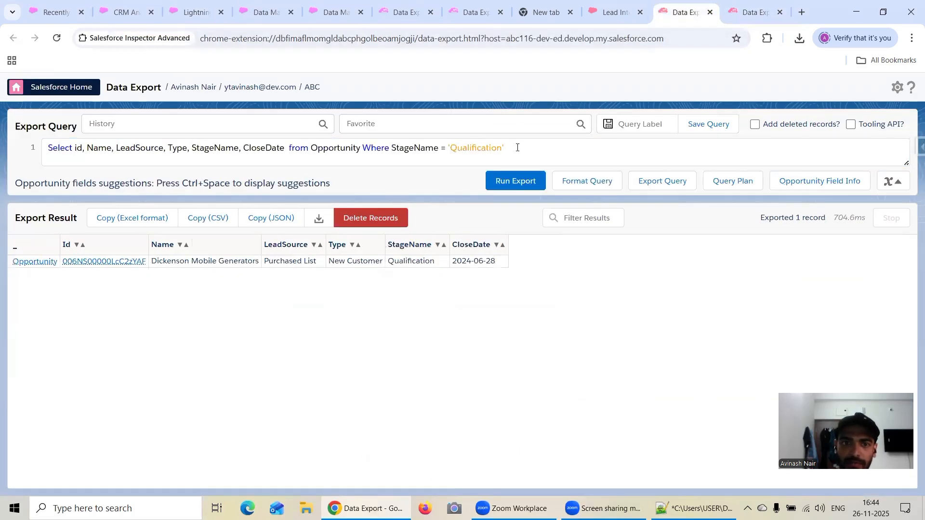
left_click_drag(517, 148, 363, 154)
key("BackSpace")
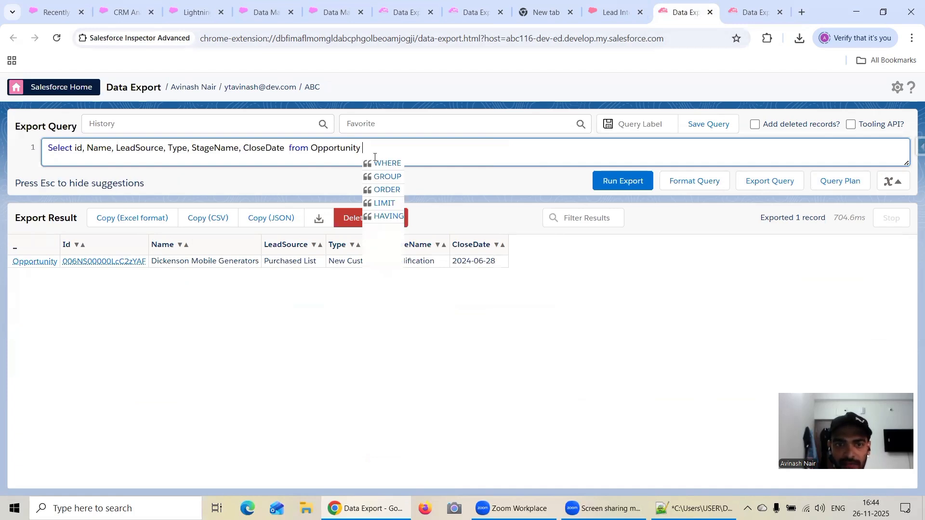
key("BackSpace")
left_click(606, 184)
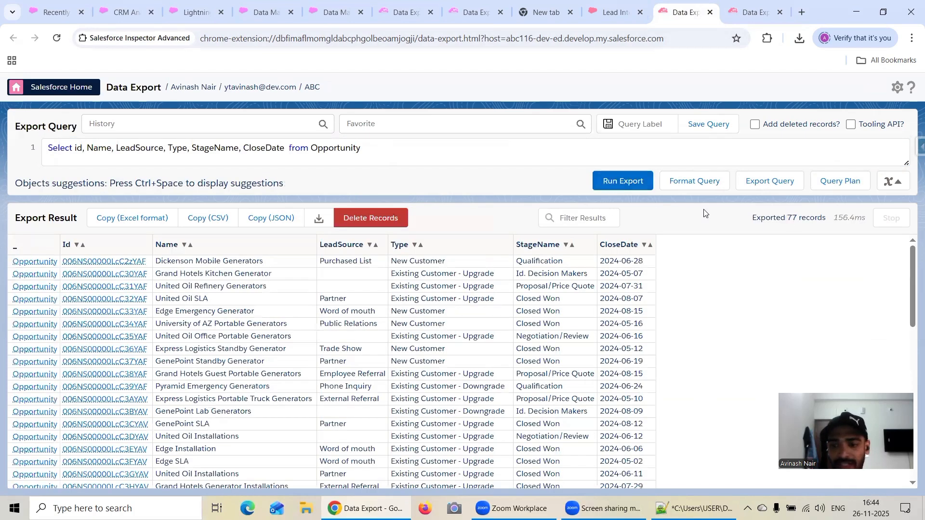
Filter the external org's Opportunity query to StageName = 'Qualification' and run the export again
left_click(474, 155)
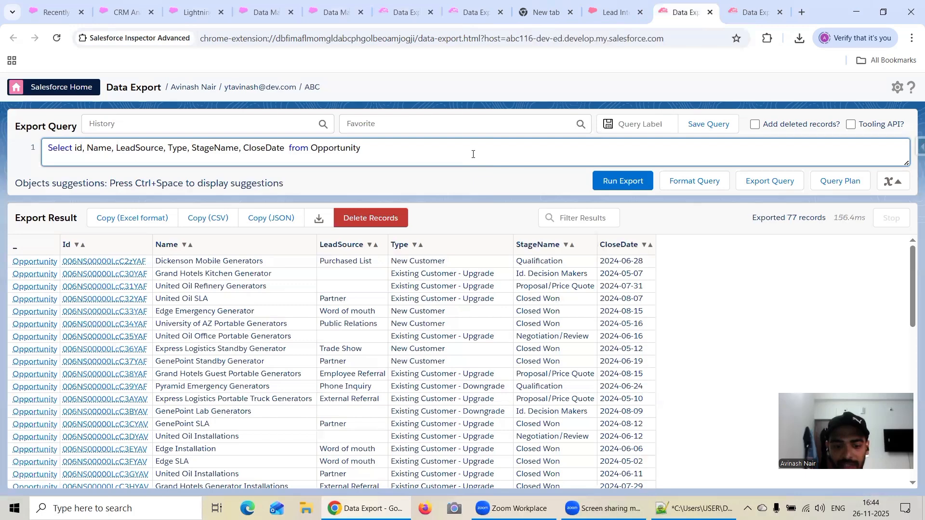
type("Where StageName = 'Qualification'")
left_click(766, 260)
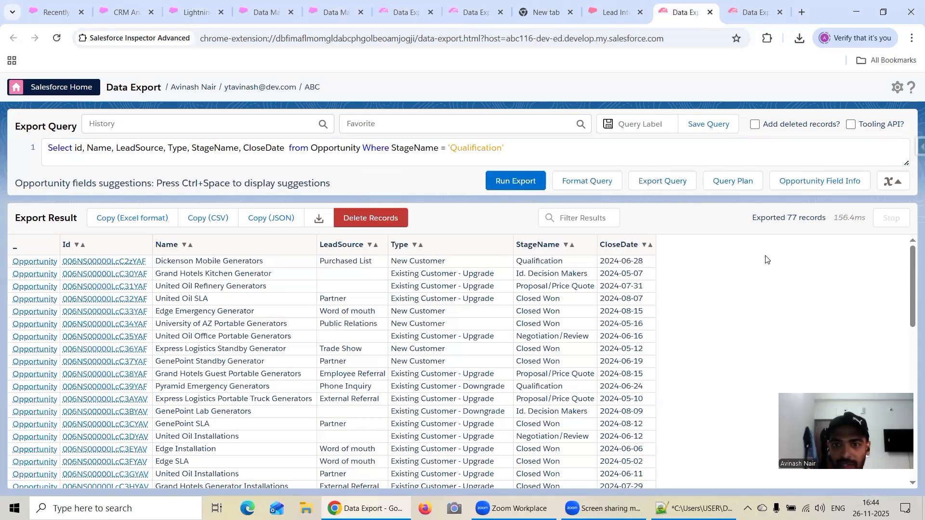
left_click(519, 181)
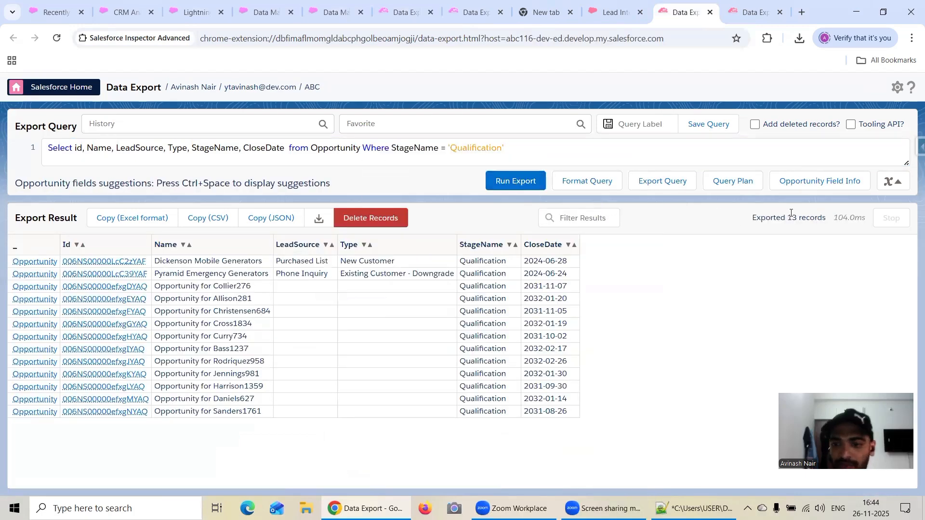
In the Free Session 28 recipe, start adding input data limited to Salesforce Objects and select Product2 from SFDC_LOCAL
left_click(332, 12)
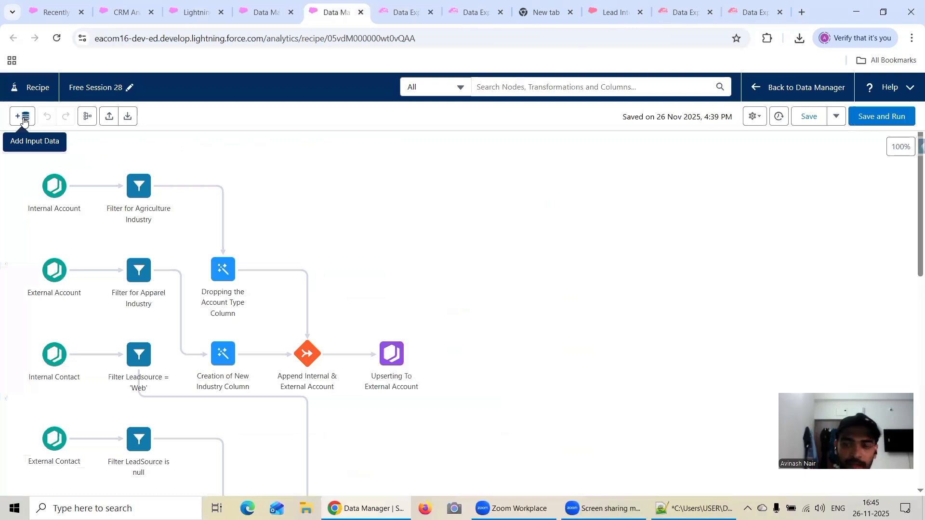
left_click(23, 117)
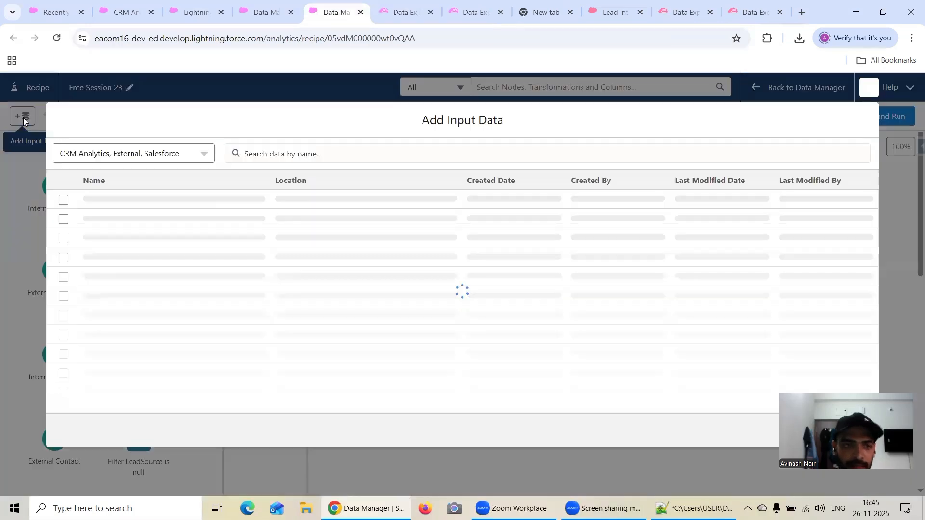
left_click(163, 152)
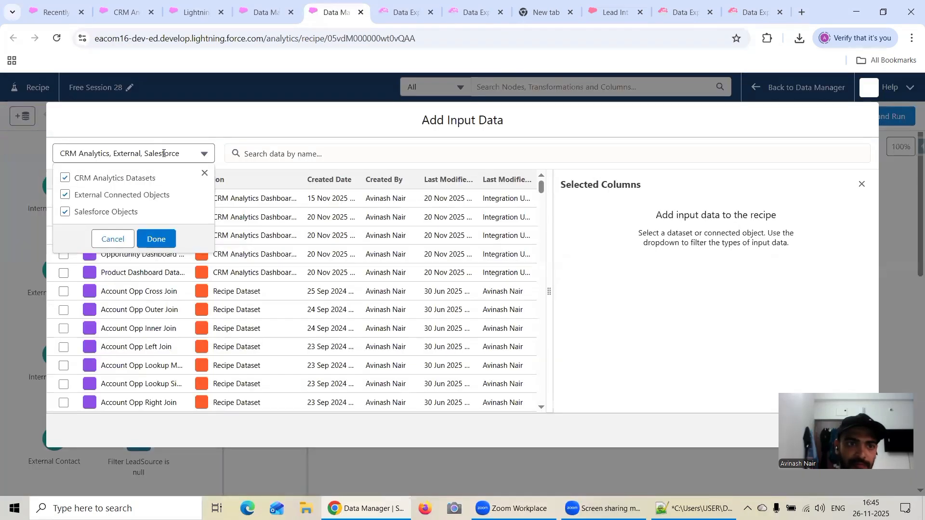
left_click(119, 194)
left_click(115, 179)
left_click(157, 240)
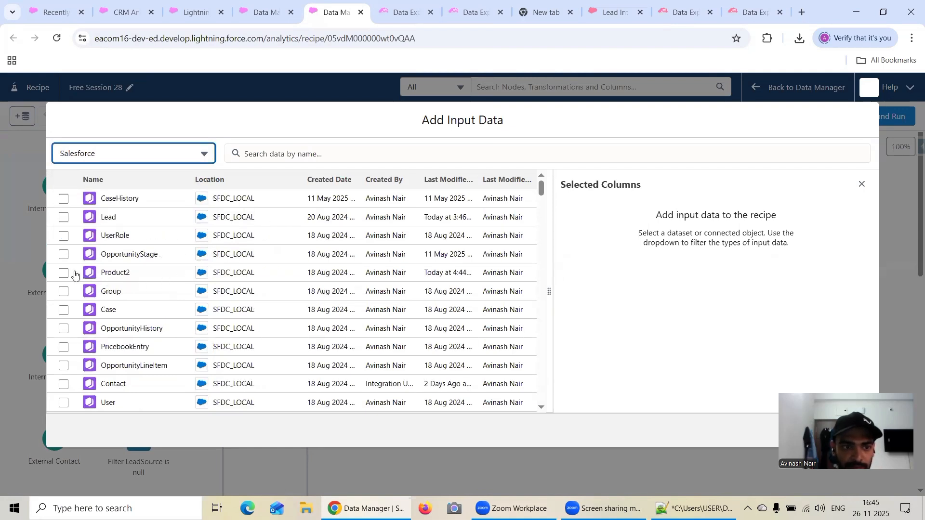
left_click(65, 273)
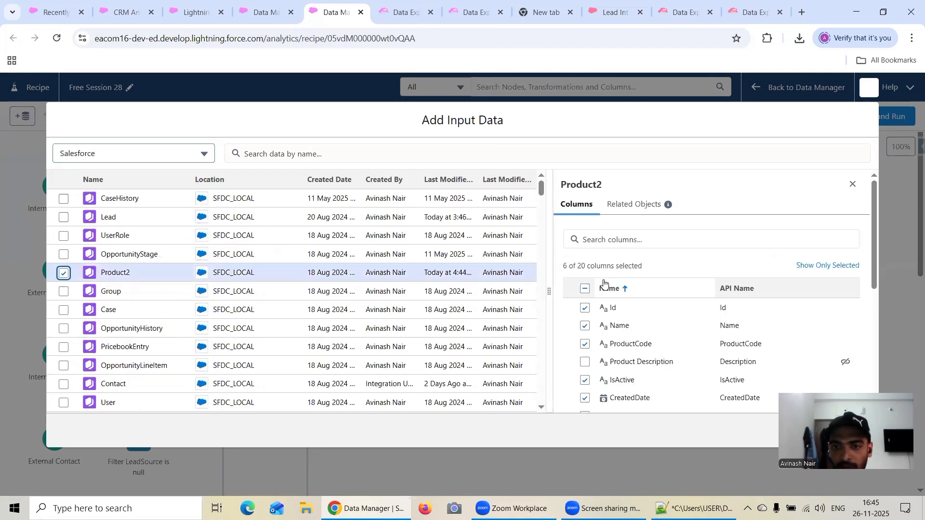
Limit the Product2 columns to Id, Name and Family and add the object to the recipe
left_click(585, 289)
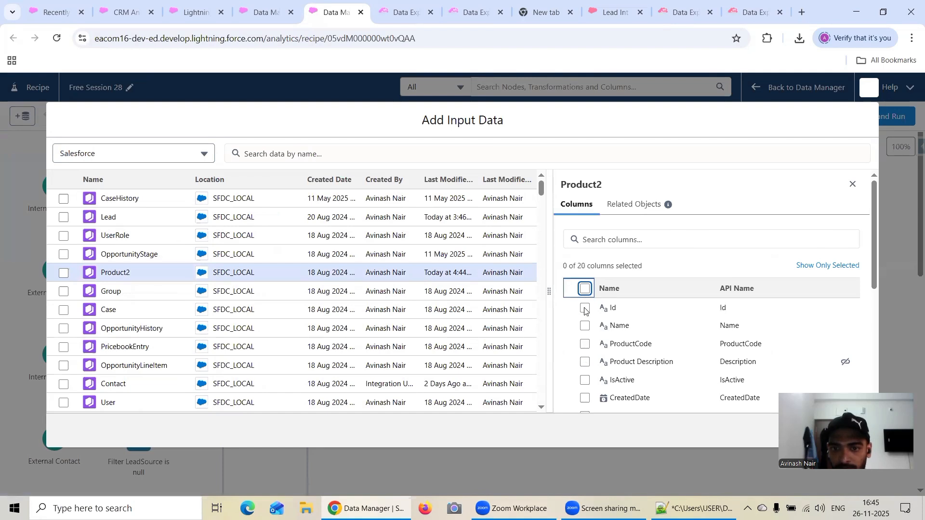
left_click(585, 308)
scroll(658, 355, "down", 3)
scroll(657, 353, "down", 5)
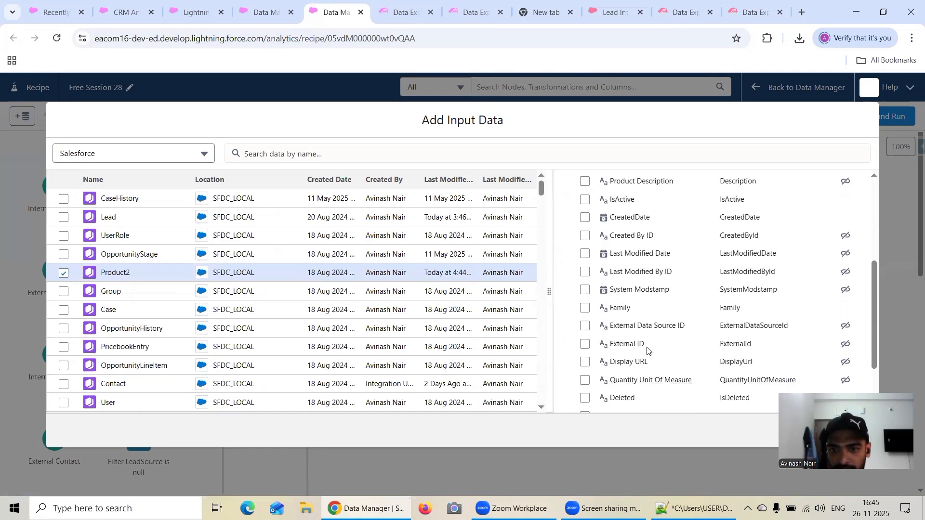
scroll(638, 268, "up", 10)
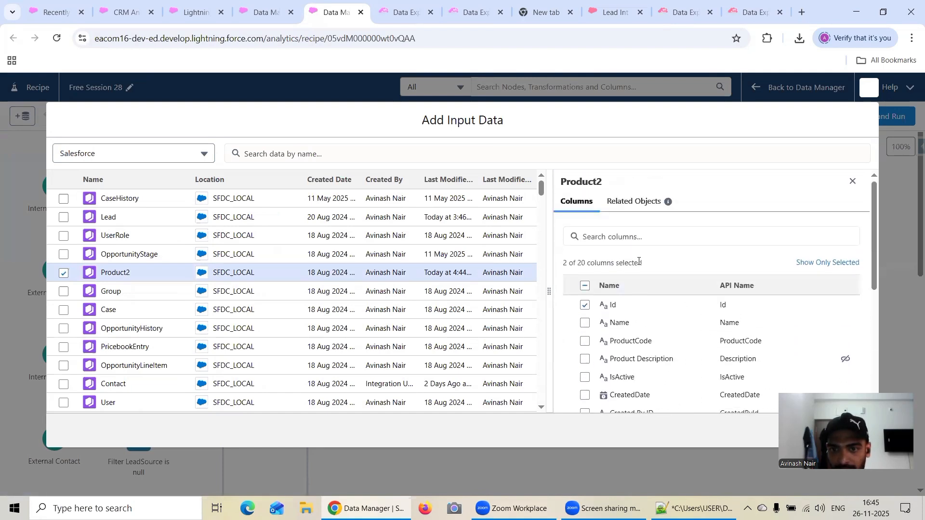
left_click(622, 239)
type("Nam")
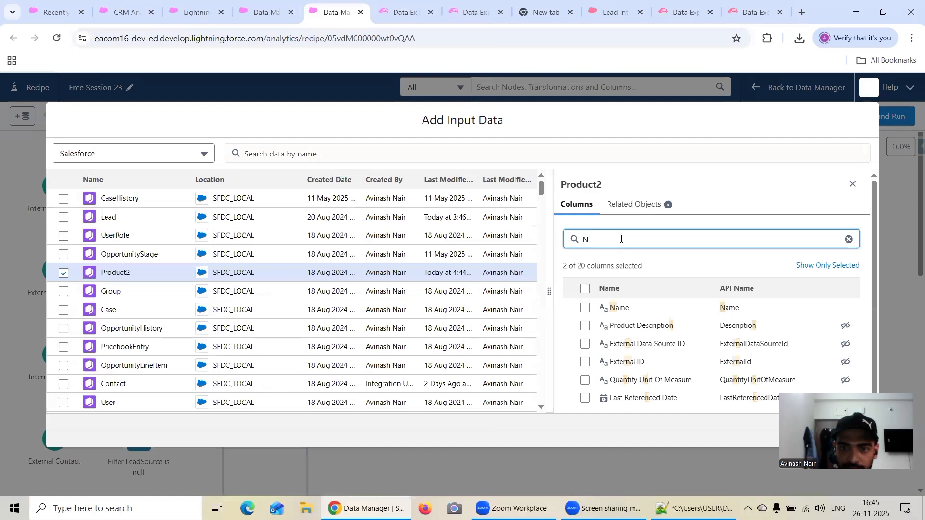
left_click(585, 308)
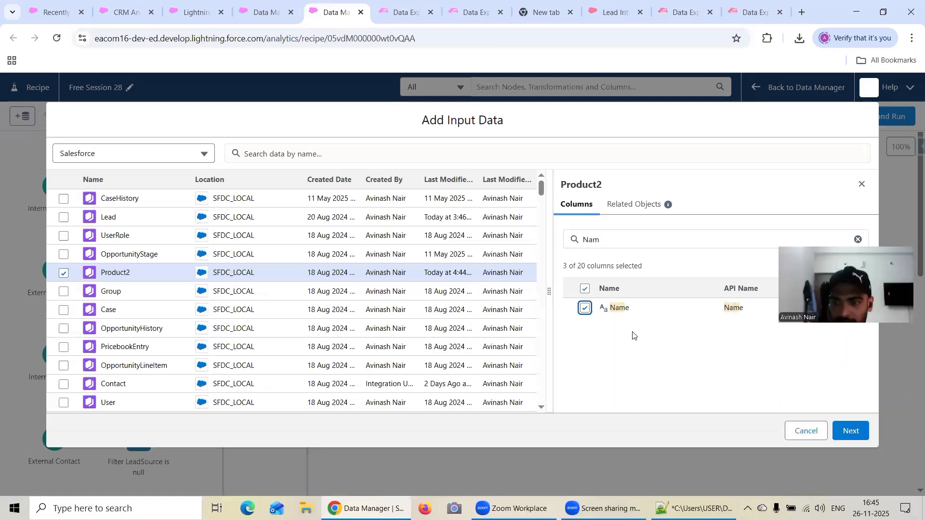
left_click(851, 432)
Move the new Product2 input node to the end of the recipe canvas, below External Opportunity
scroll(186, 334, "down", 3)
scroll(184, 334, "down", 6)
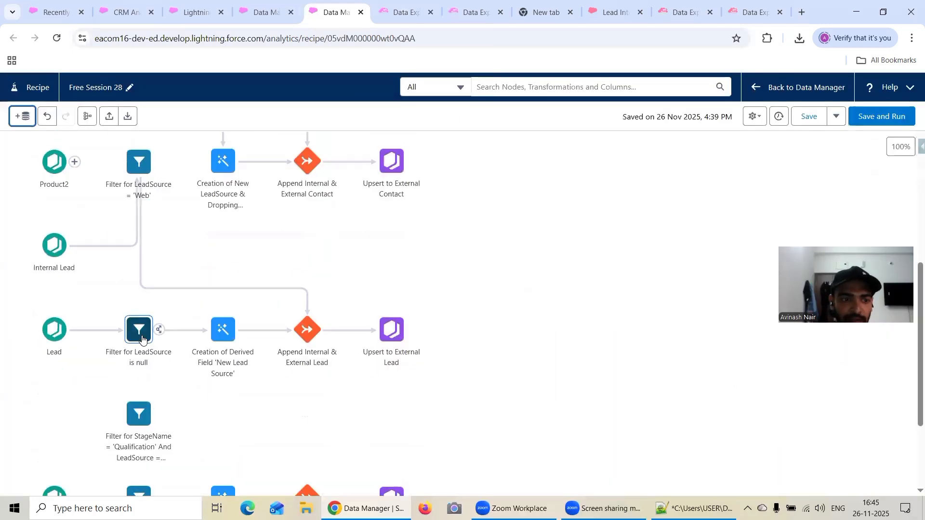
scroll(202, 436, "up", 6)
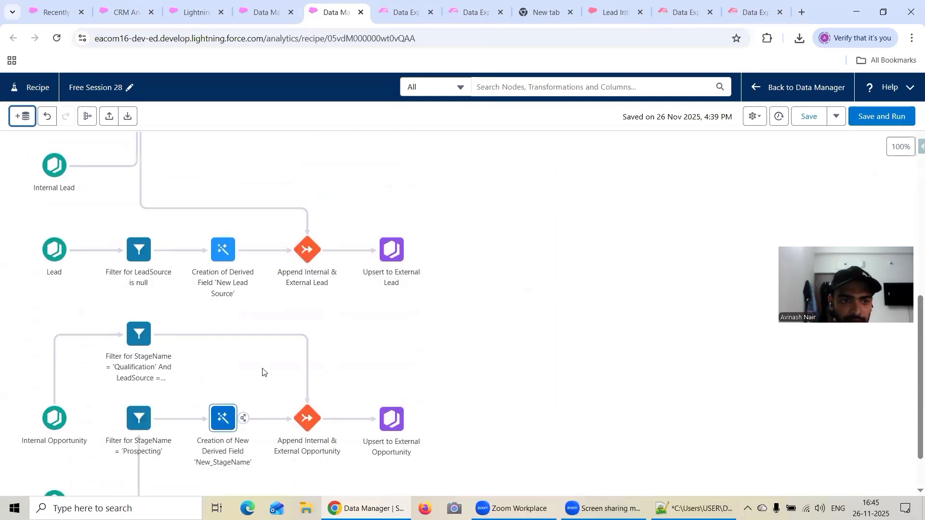
scroll(530, 332, "down", 4)
scroll(574, 334, "down", 5)
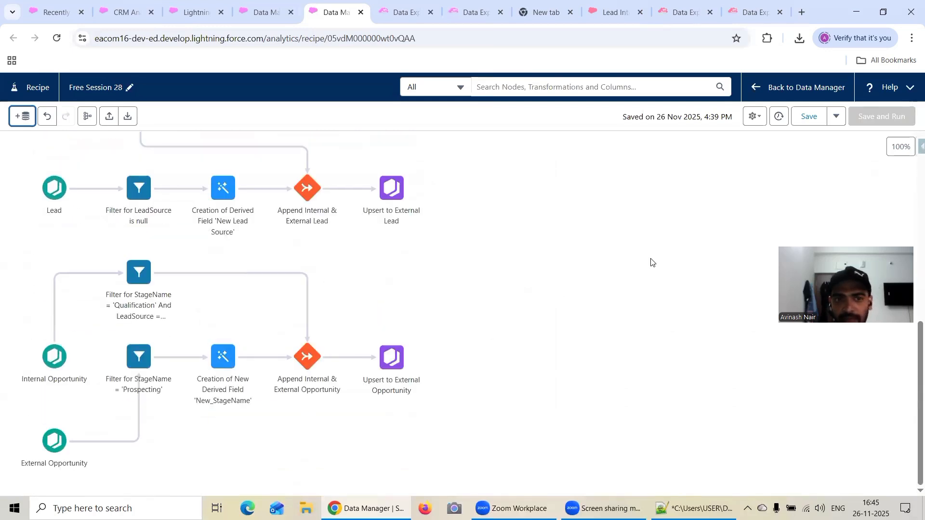
left_click_drag(913, 400, 912, 166)
scroll(910, 326, "down", 10)
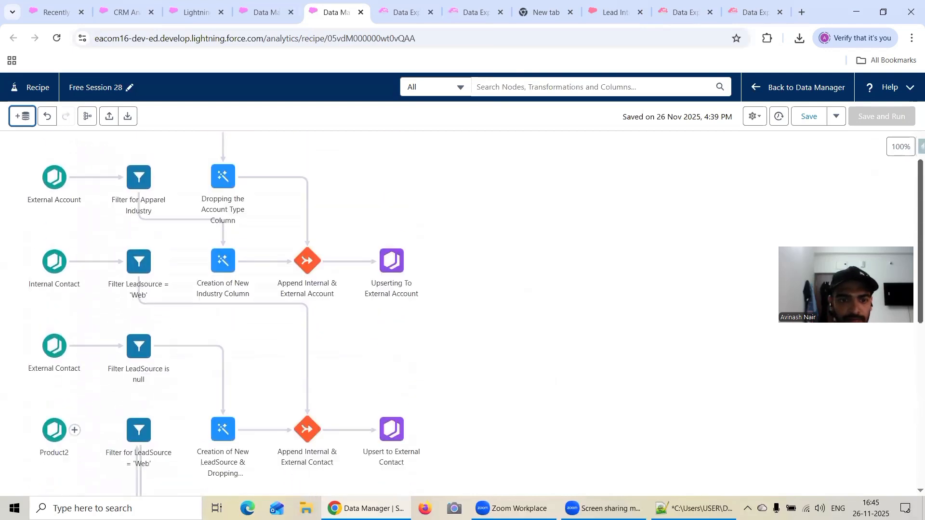
scroll(328, 329, "down", 1)
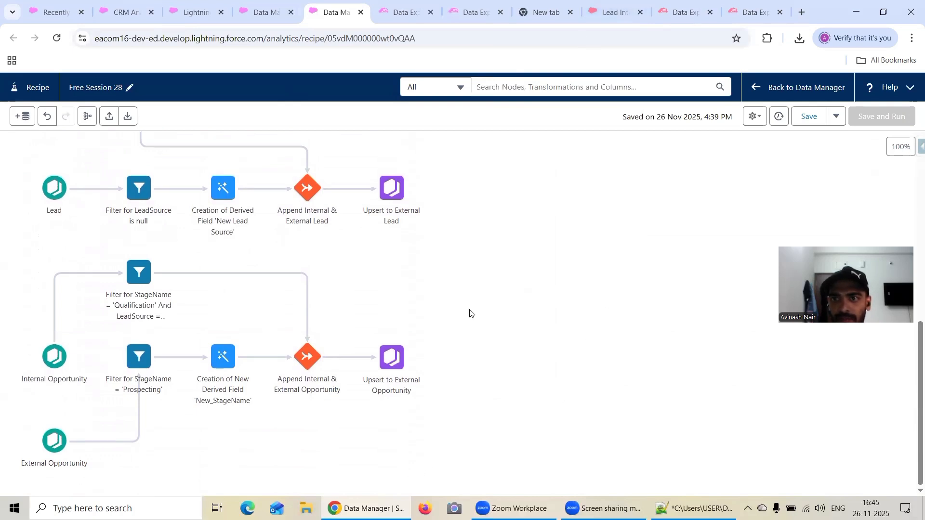
scroll(585, 296, "down", 2)
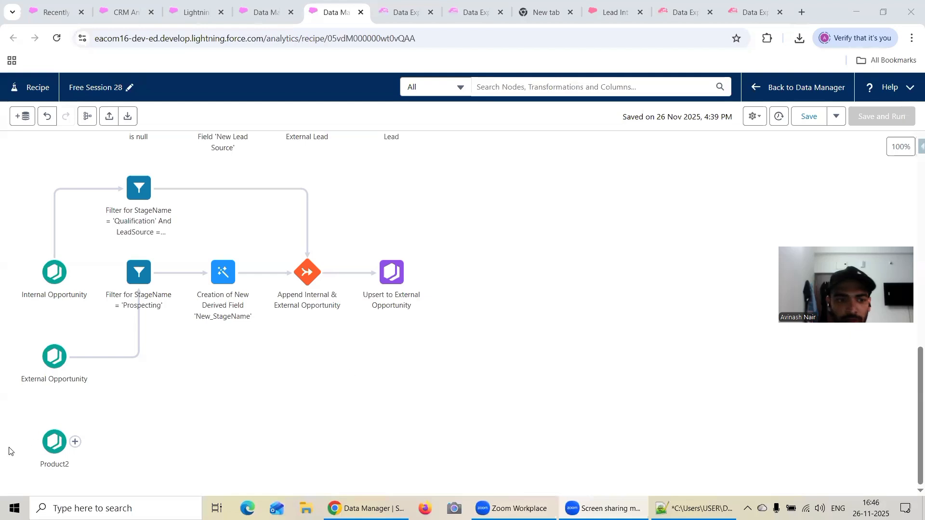
Check the internal org's Product2 query, then add and apply a Product Family equals Tablets filter after the Product2 node
left_click(75, 443)
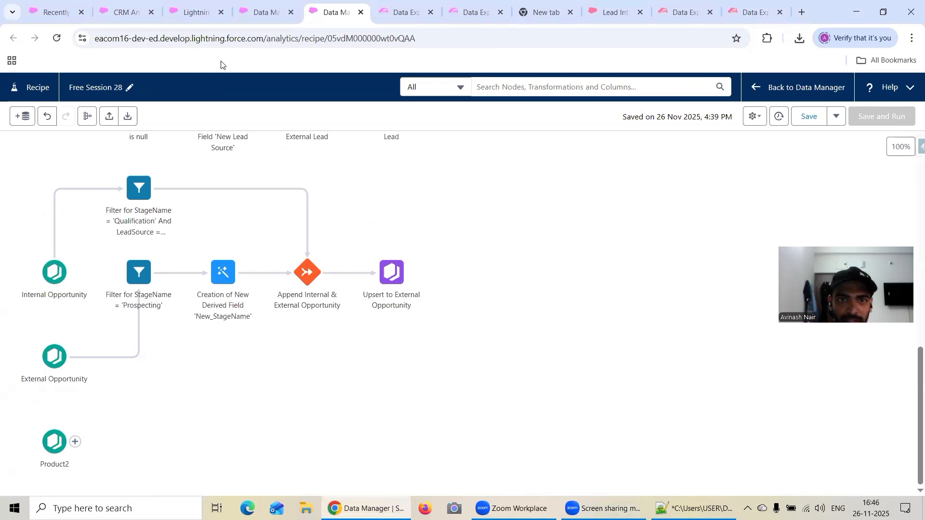
left_click(465, 7)
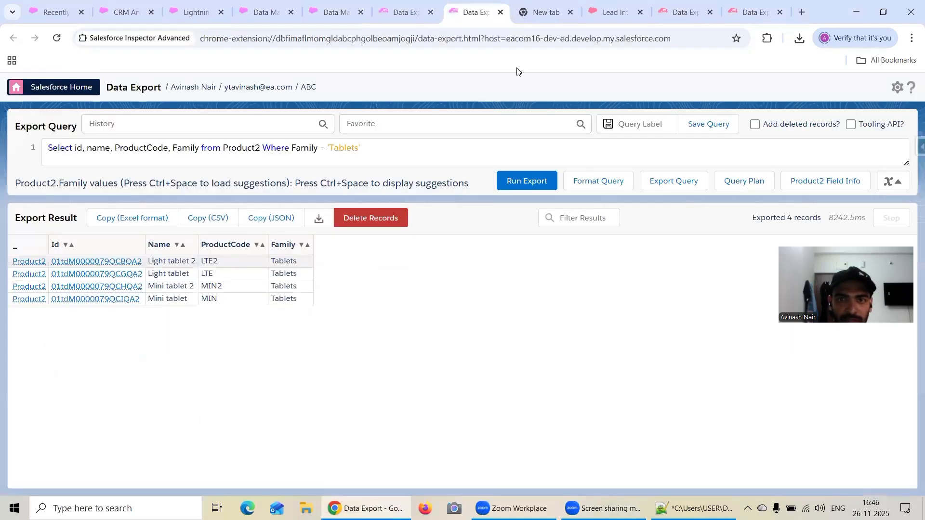
left_click(333, 12)
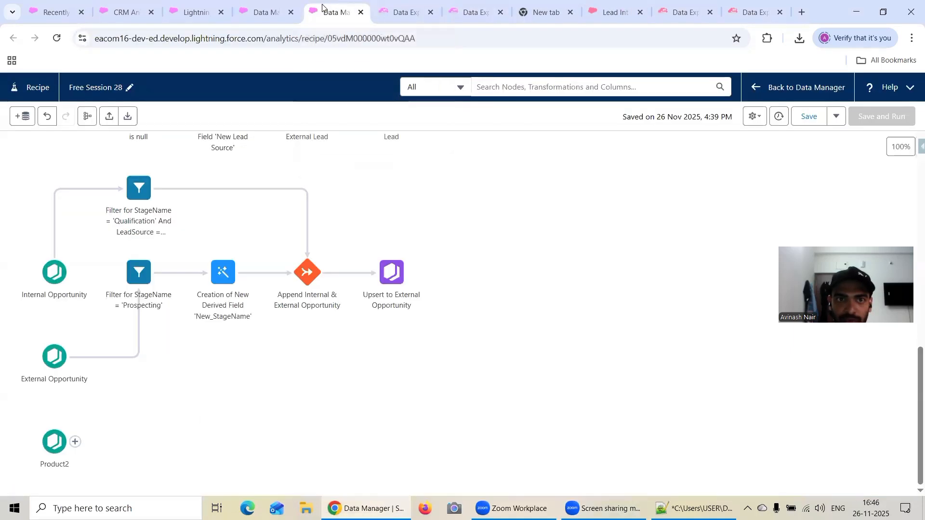
left_click(75, 442)
left_click(61, 343)
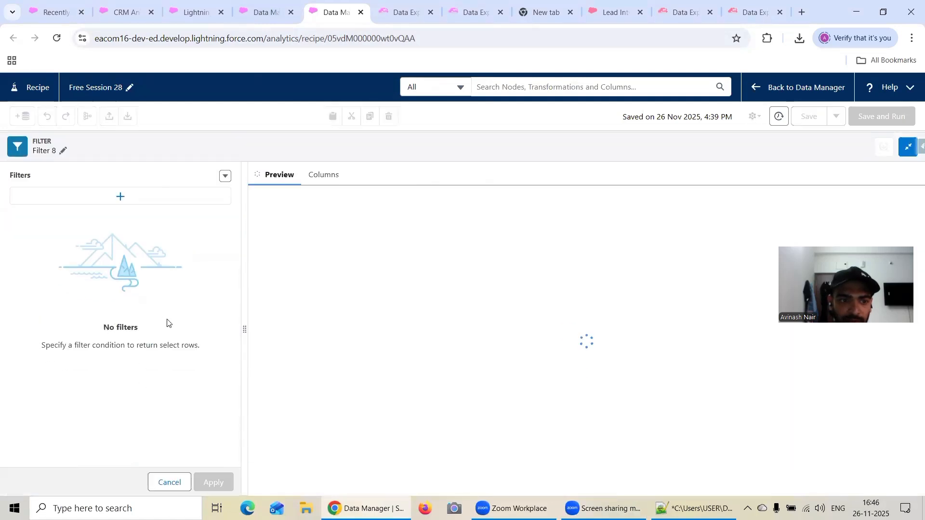
left_click(121, 196)
left_click(289, 162)
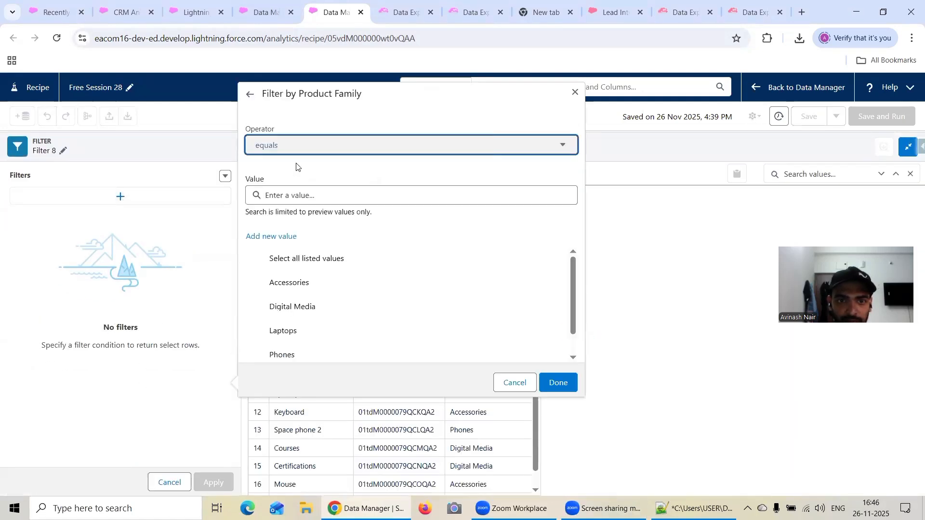
scroll(330, 299, "down", 2)
left_click(299, 361)
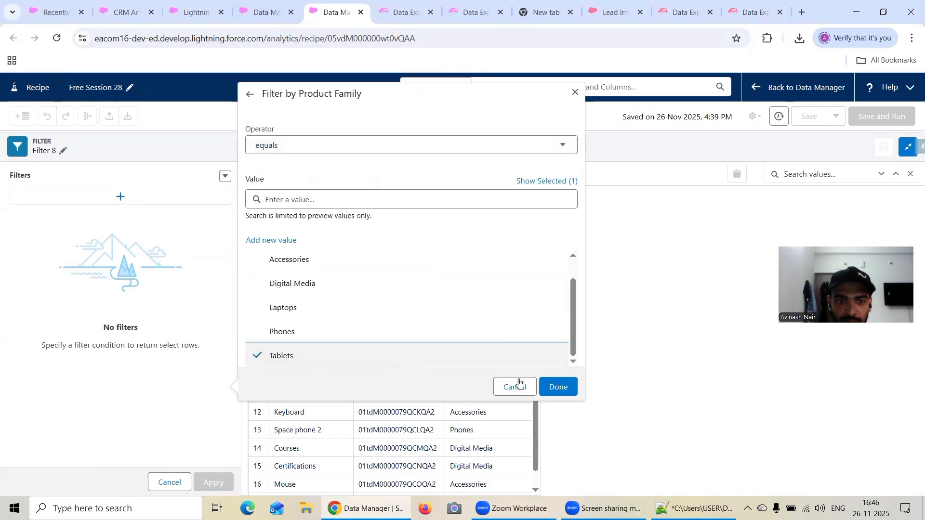
left_click(552, 387)
left_click(227, 481)
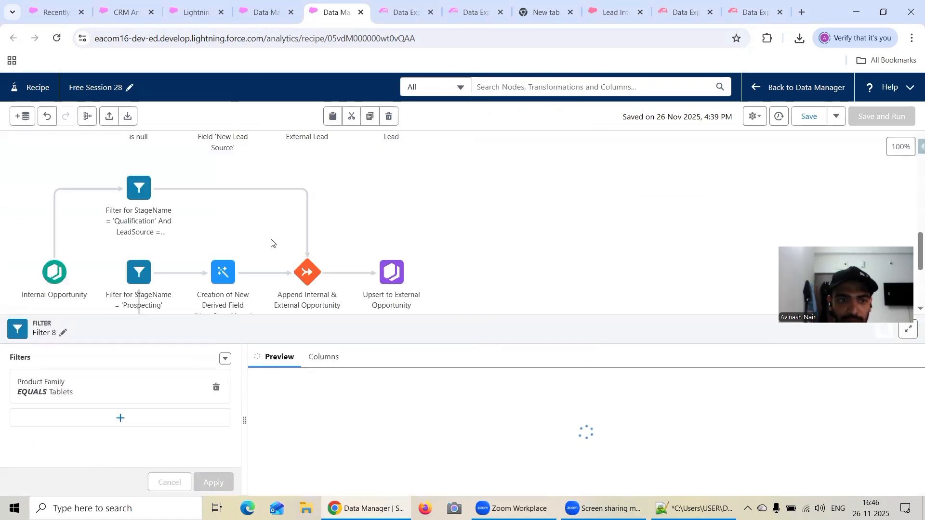
Add Product2 from the Salesforce External connection as input data with its Id, Name, ProductCode and Family columns
left_click(25, 120)
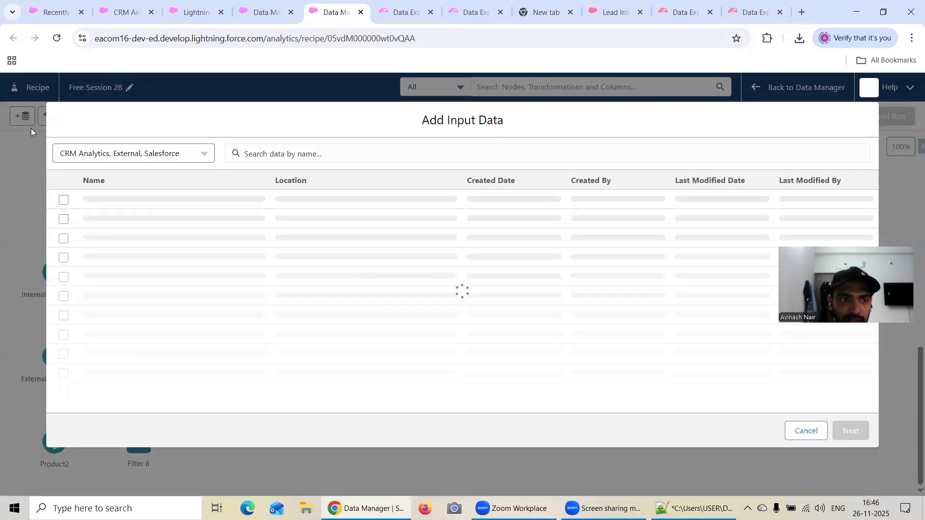
left_click(128, 152)
left_click(113, 215)
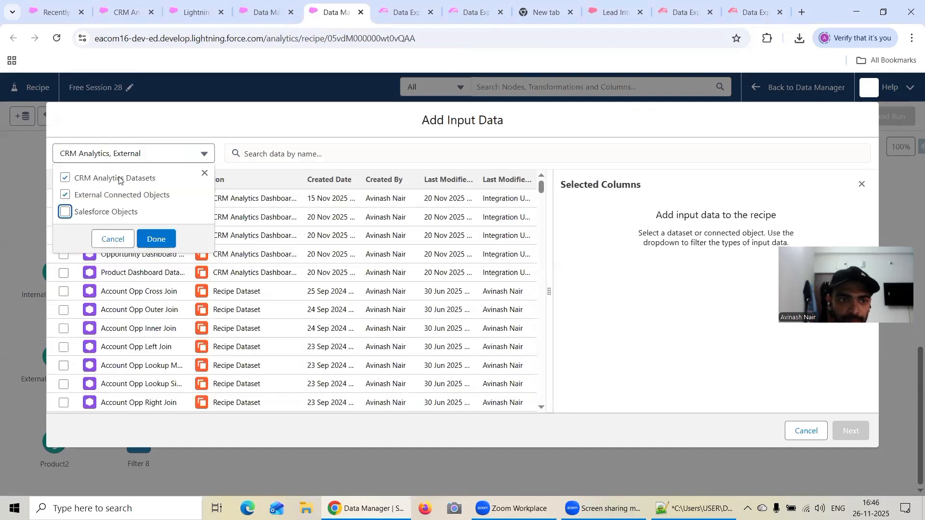
left_click(121, 180)
left_click(156, 239)
left_click(276, 159)
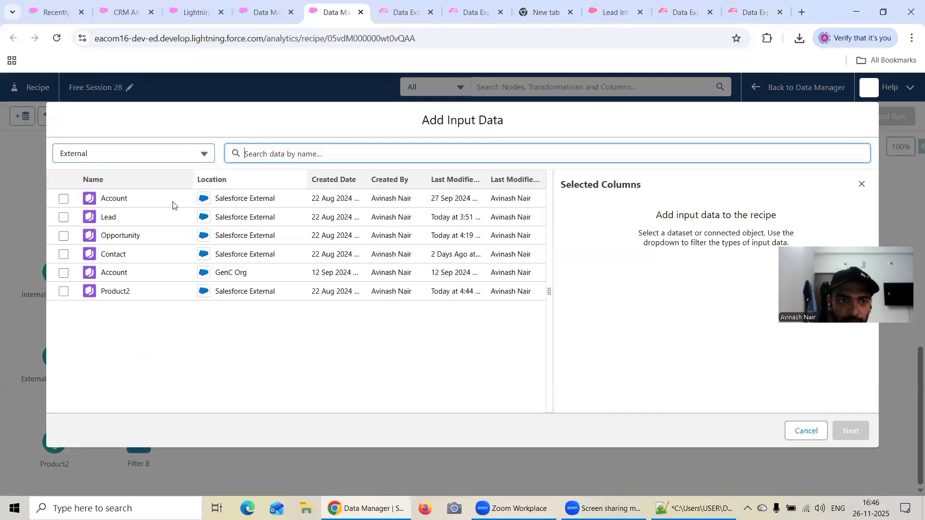
left_click(68, 293)
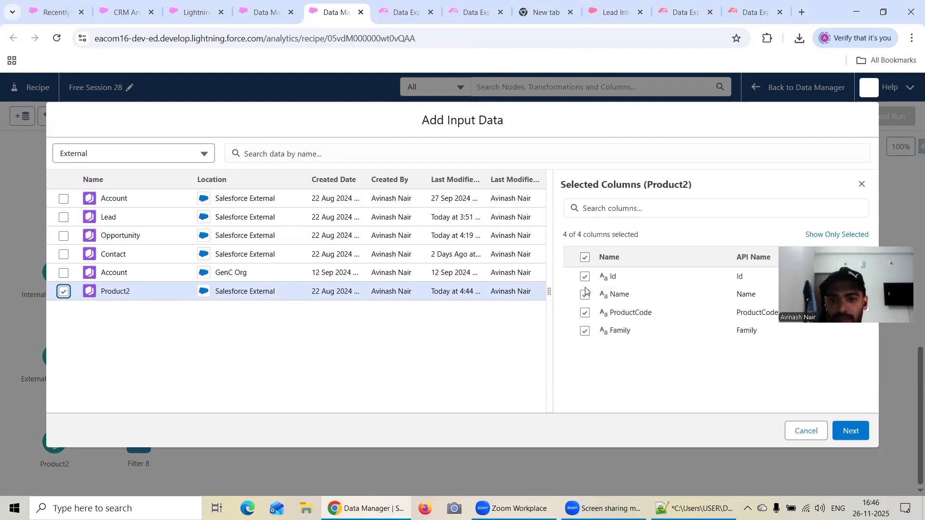
left_click(858, 429)
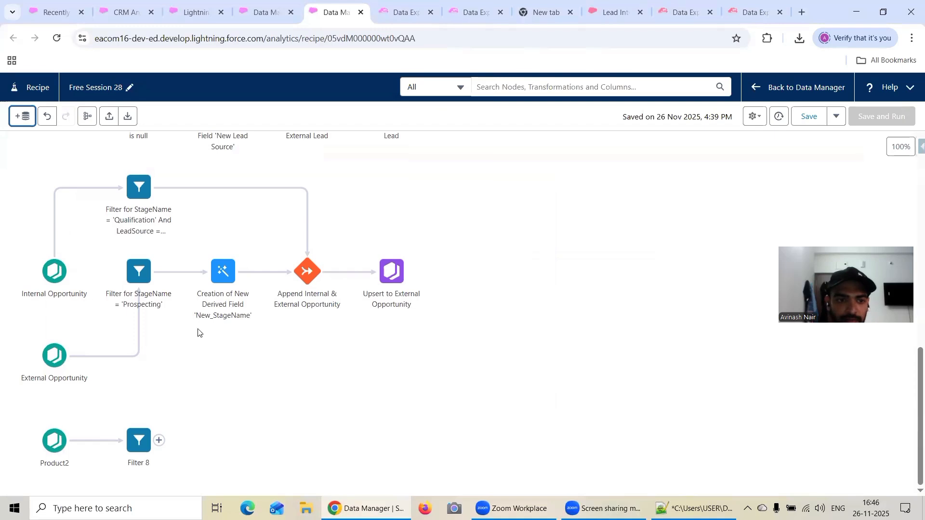
Move the new external Product2 input node to the end of the recipe canvas, below the internal Product2 node
scroll(251, 304, "up", 9)
scroll(251, 305, "up", 5)
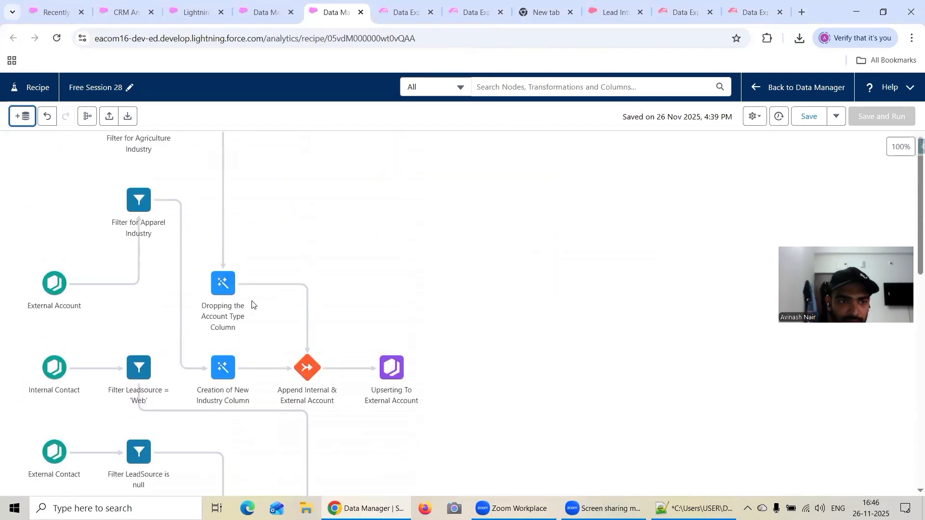
left_click_drag(53, 187, 72, 397)
scroll(156, 340, "down", 1)
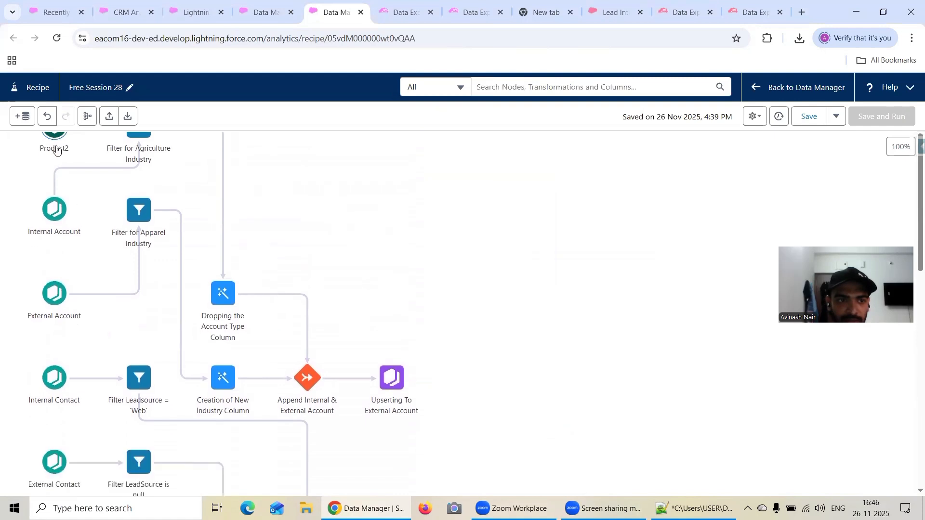
left_click_drag(62, 176, 85, 373)
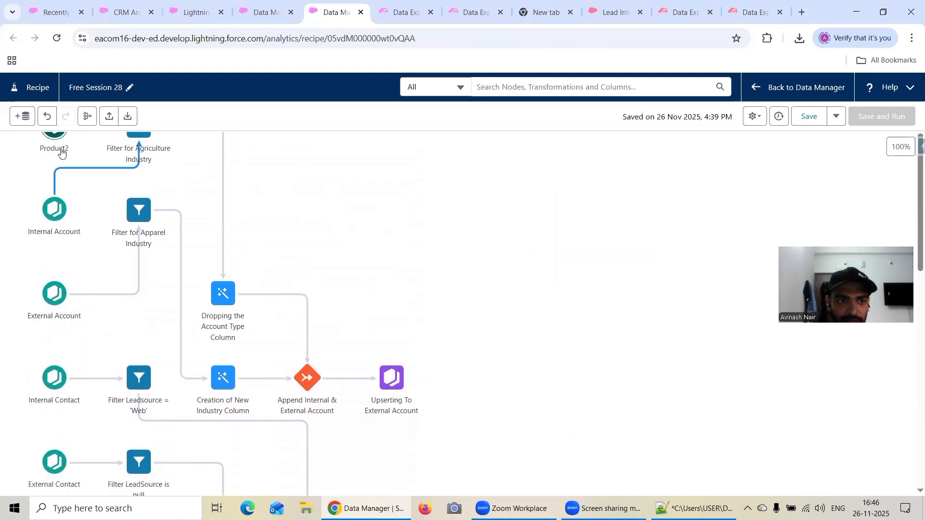
left_click_drag(59, 148, 98, 352)
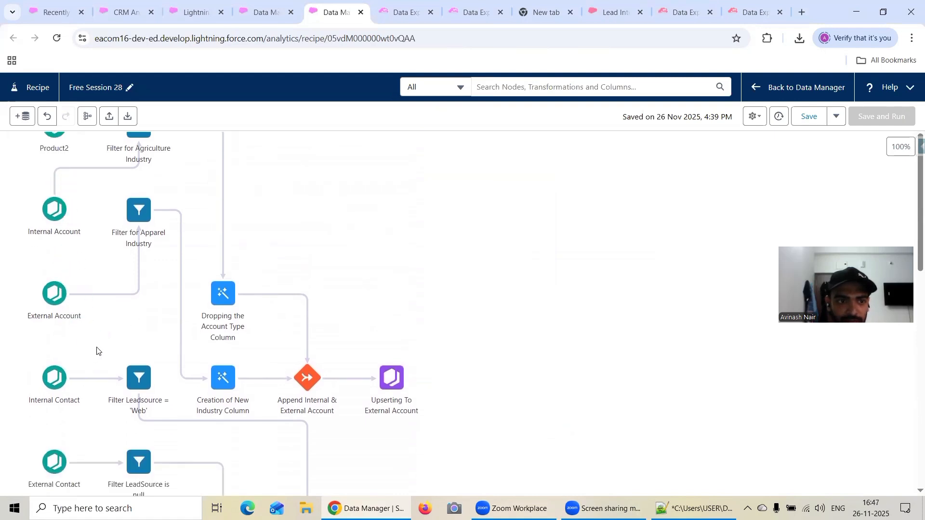
left_click_drag(63, 155, 360, 466)
scroll(419, 326, "down", 7)
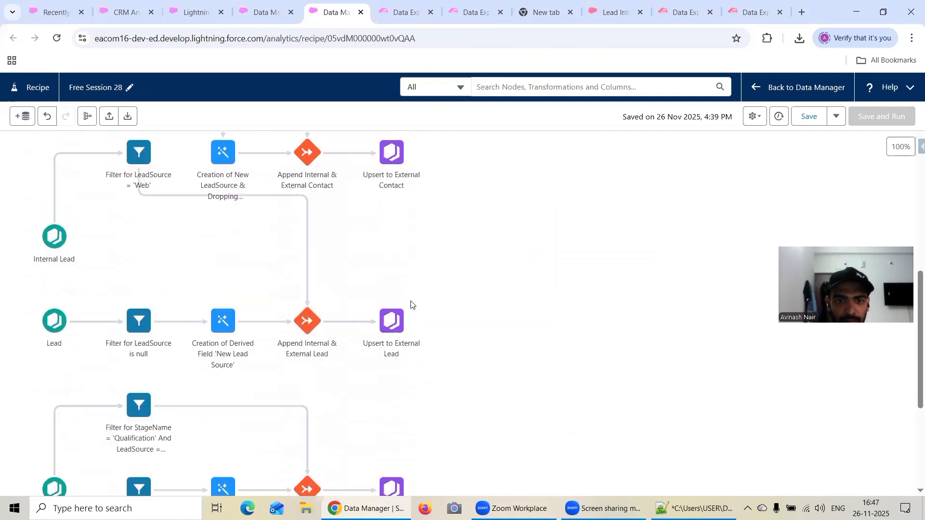
scroll(410, 305, "up", 4)
left_click_drag(389, 284, 366, 460)
scroll(440, 352, "down", 5)
left_click_drag(387, 220, 362, 424)
scroll(430, 318, "down", 4)
left_click_drag(357, 201, 90, 484)
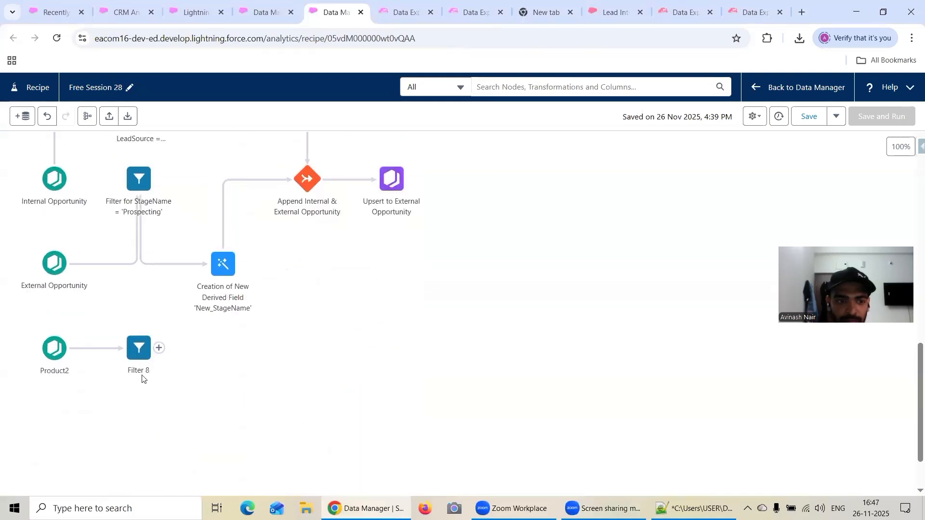
scroll(324, 312, "up", 10)
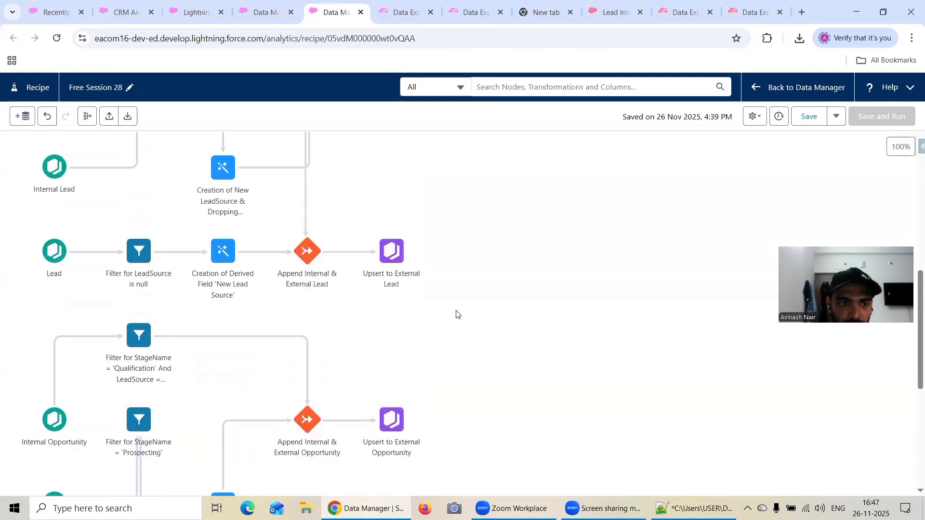
scroll(458, 314, "up", 5)
scroll(458, 314, "down", 15)
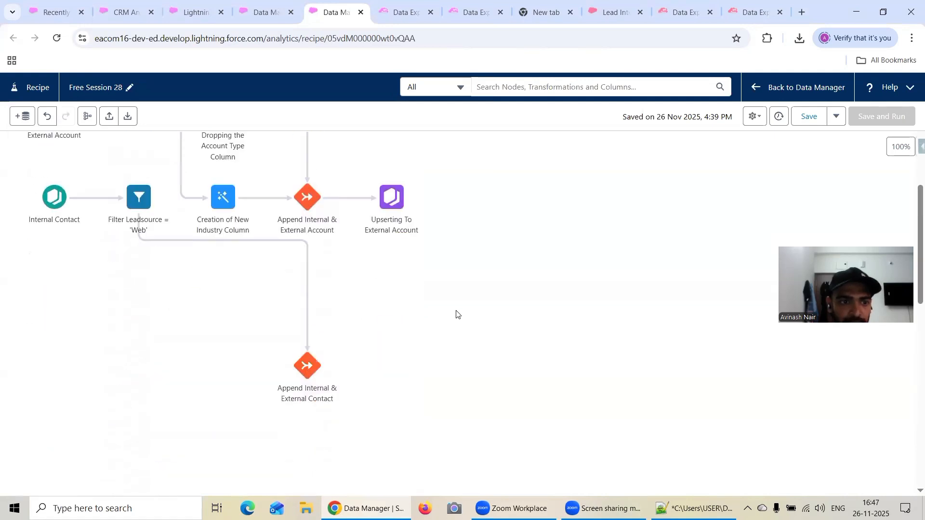
scroll(457, 314, "down", 4)
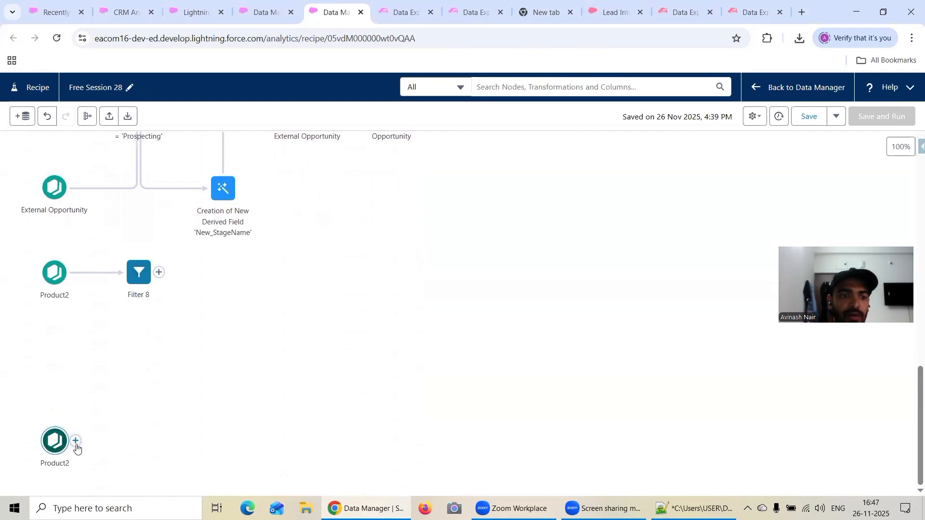
Check the external org's Product2 query, then add and apply a Family equals Phones filter after the external Product2 node
left_click(75, 441)
left_click(56, 337)
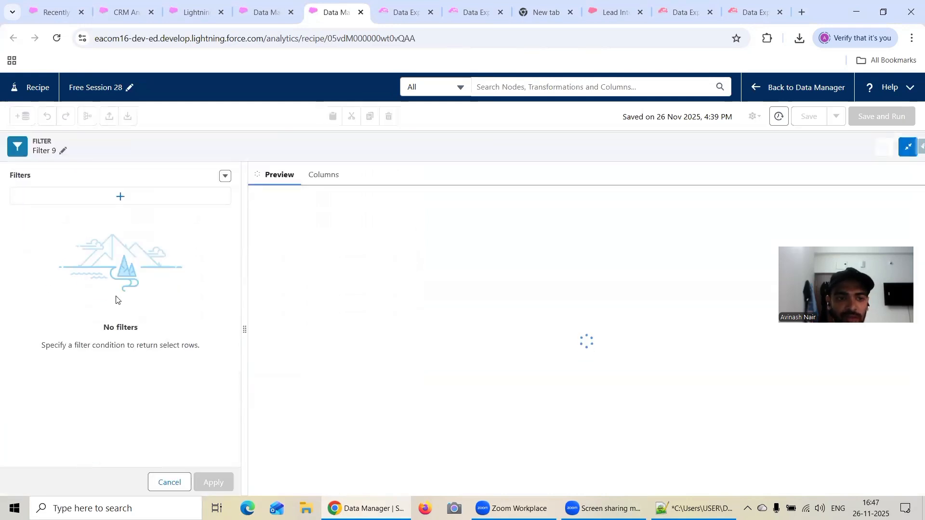
left_click(121, 197)
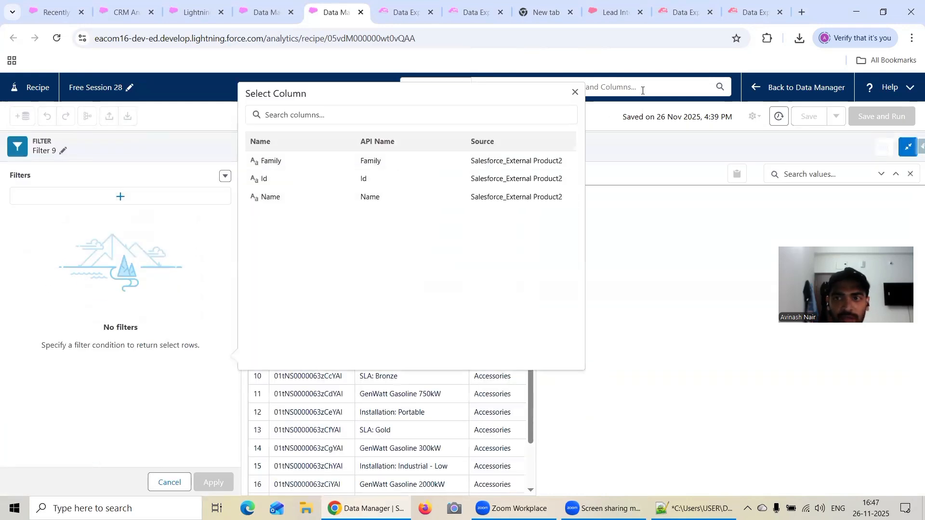
left_click(751, 13)
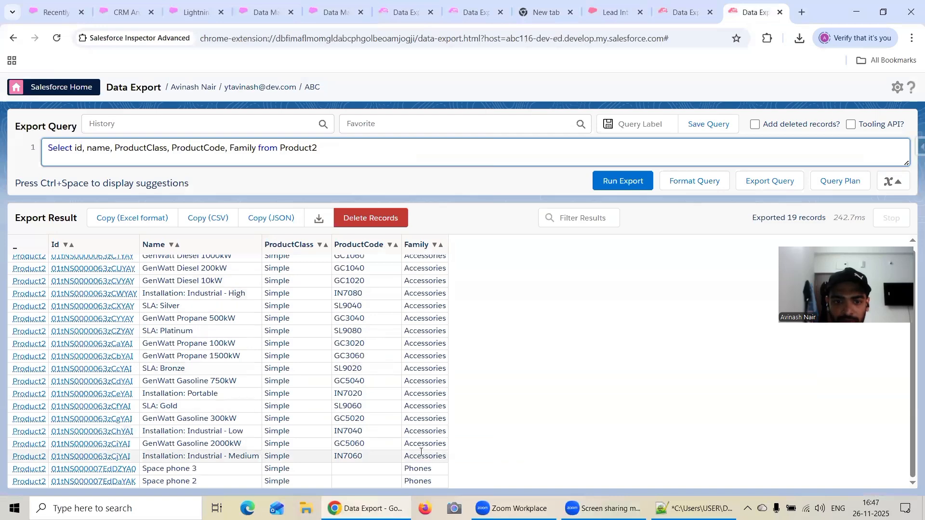
left_click(400, 12)
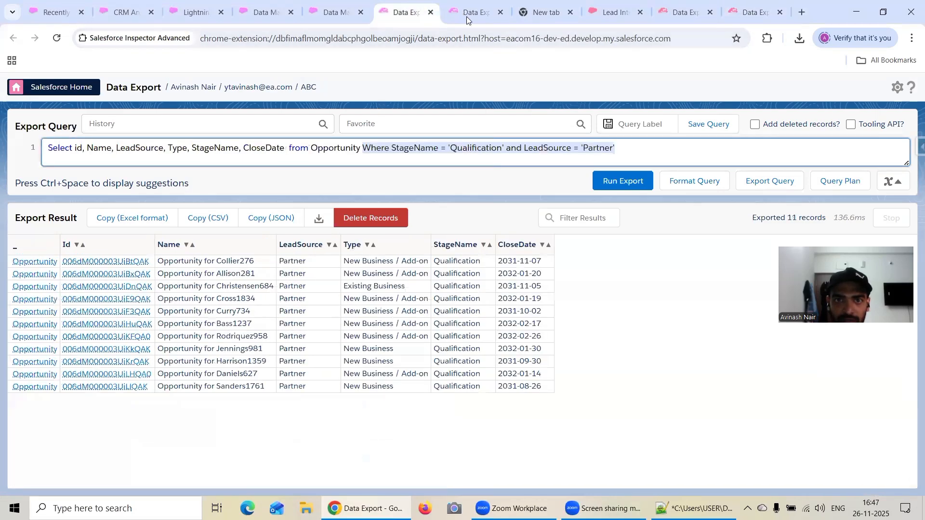
left_click(466, 14)
left_click(332, 12)
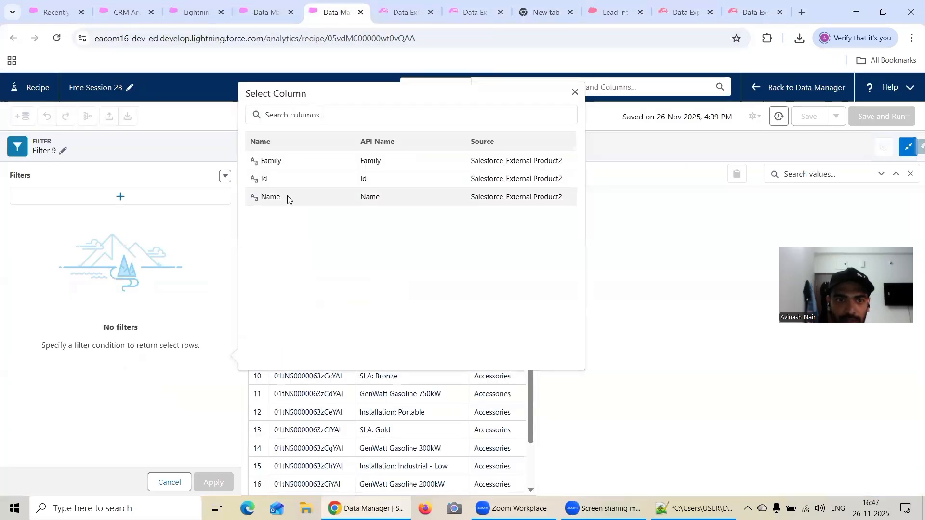
left_click(295, 163)
left_click(311, 316)
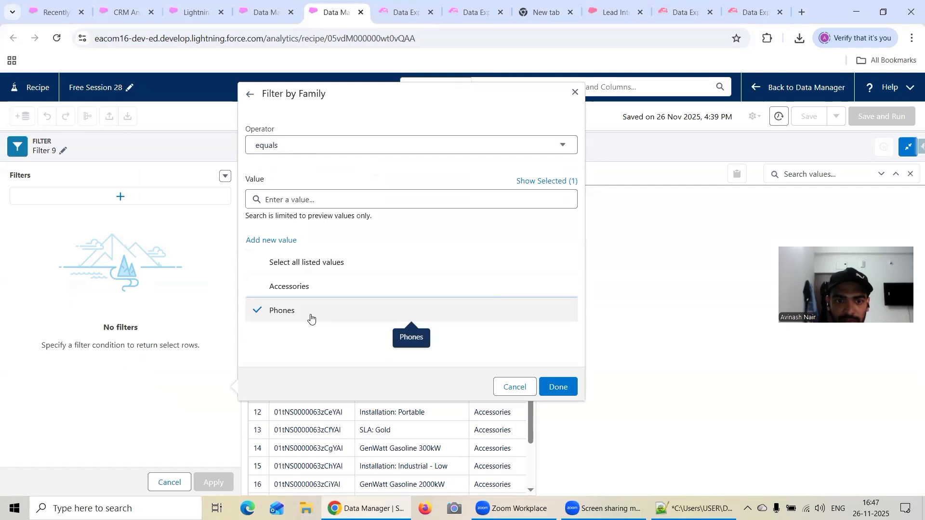
left_click(558, 387)
left_click(213, 482)
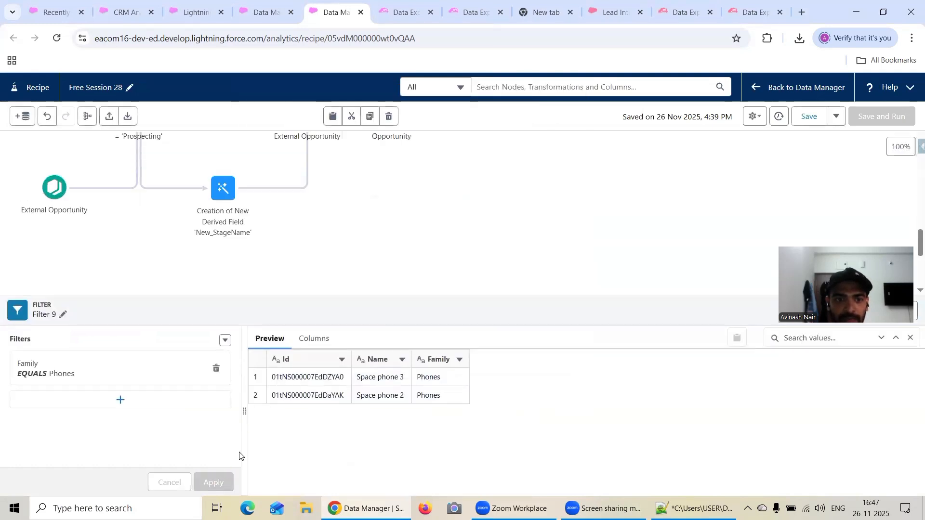
left_click(428, 261)
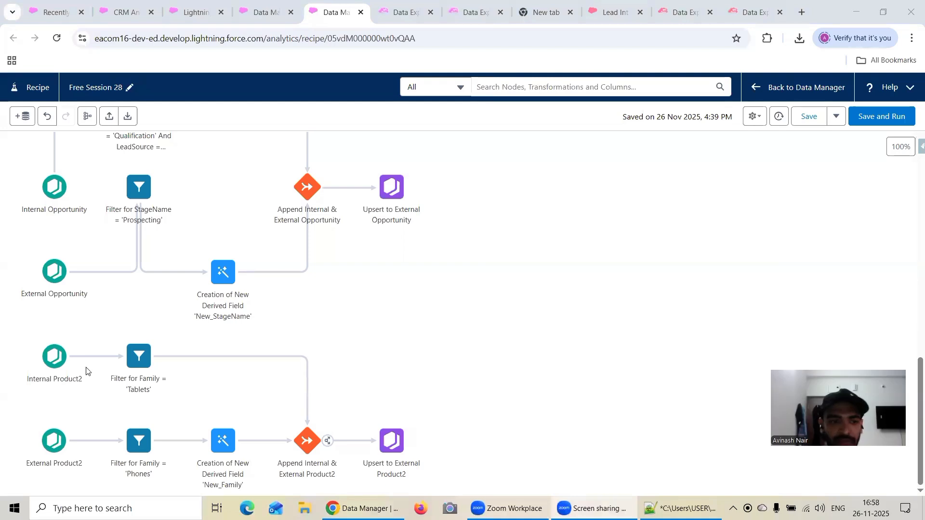
Review the Internal Product2 and External Product2 inputs together with their Tablets and Phones family filters
left_click(57, 358)
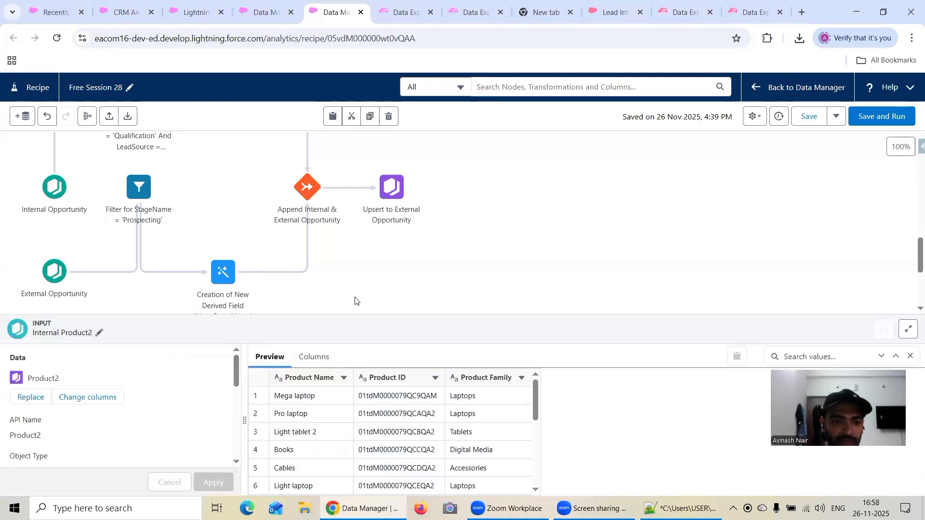
left_click(311, 320)
left_click(128, 364)
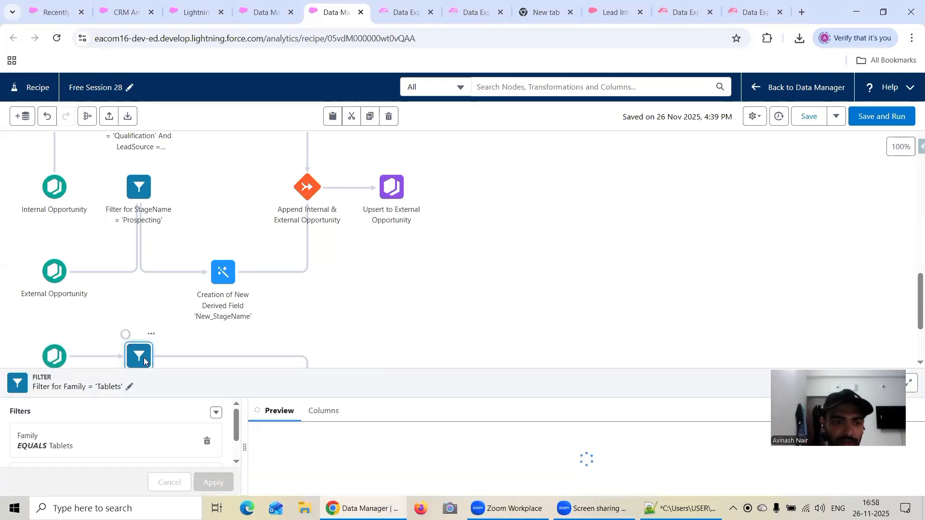
left_click(384, 300)
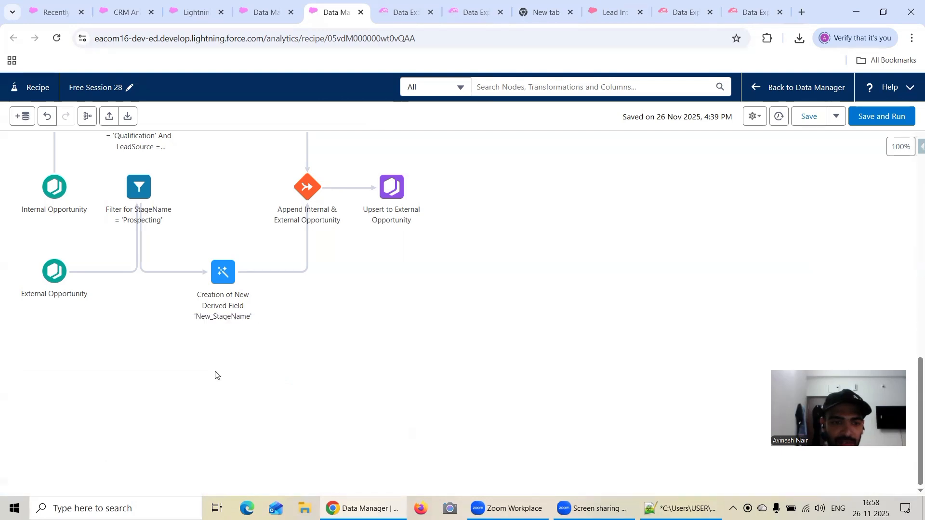
left_click(53, 440)
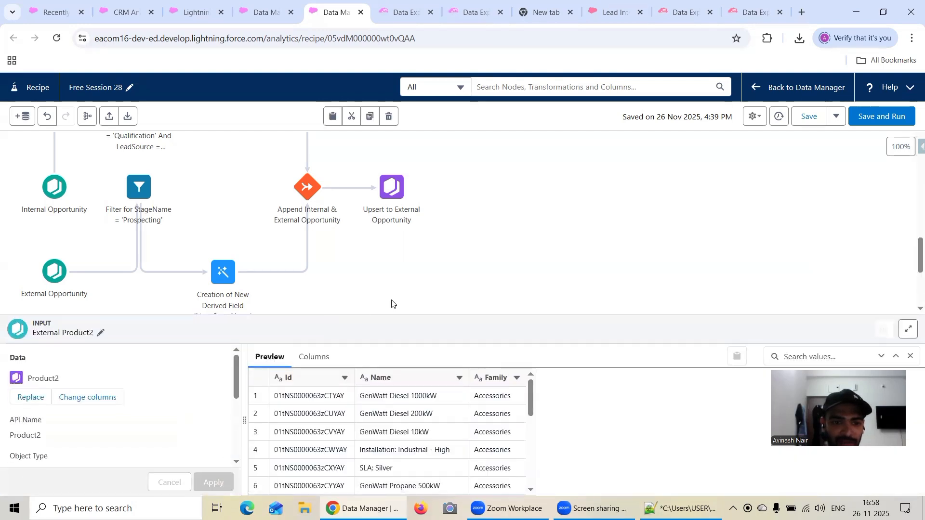
left_click(357, 311)
left_click(138, 450)
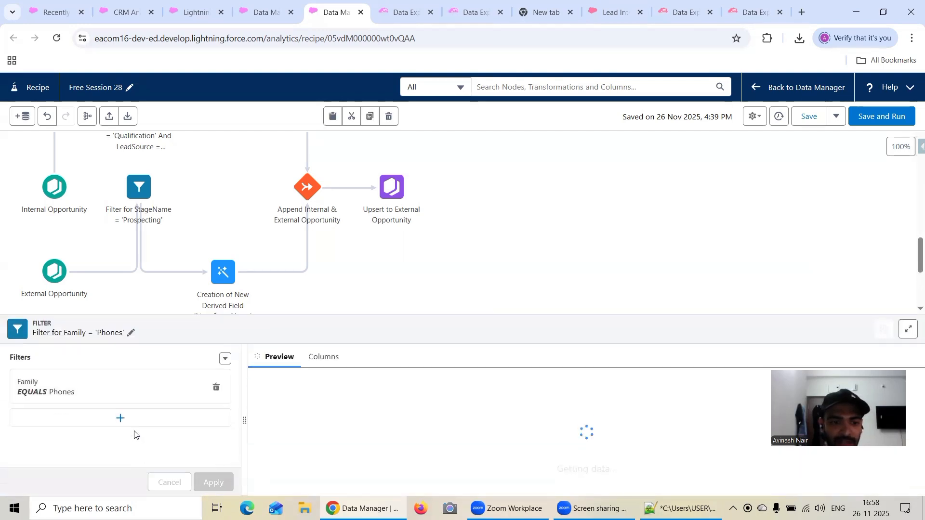
left_click(395, 287)
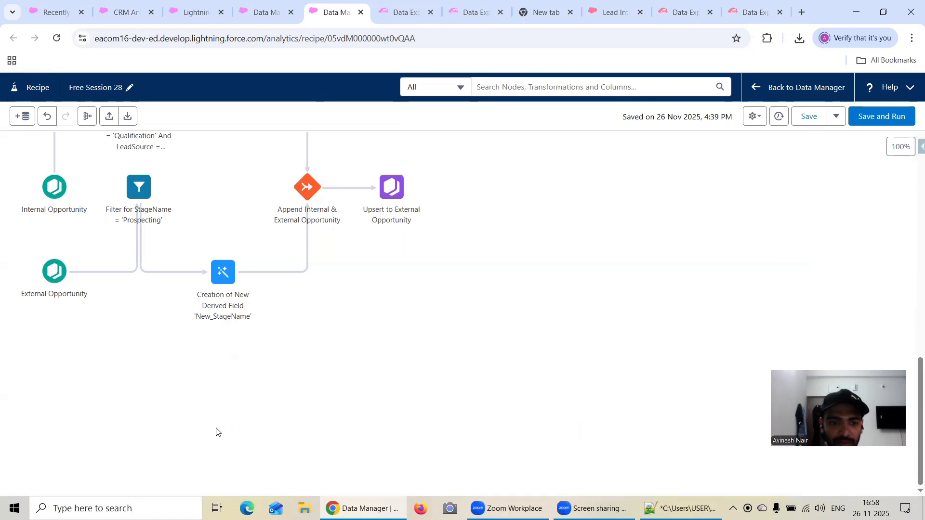
Compare the New_Family transform's formula, dropped column and preview with the rows of the internal Tablets filter
left_click(222, 439)
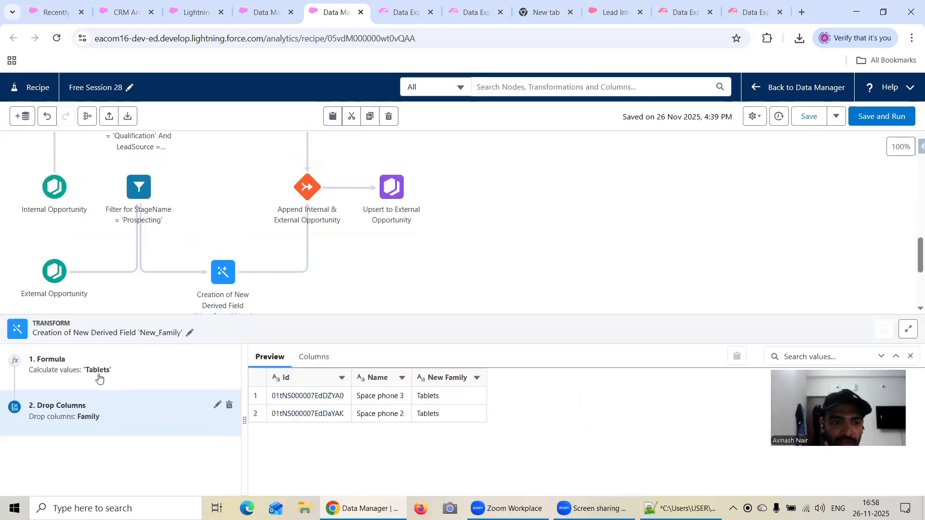
left_click(331, 303)
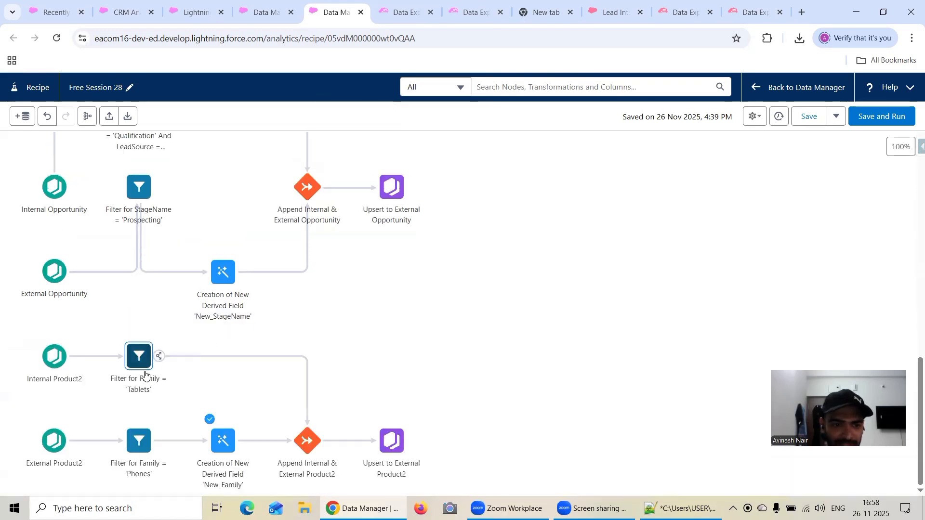
left_click(137, 359)
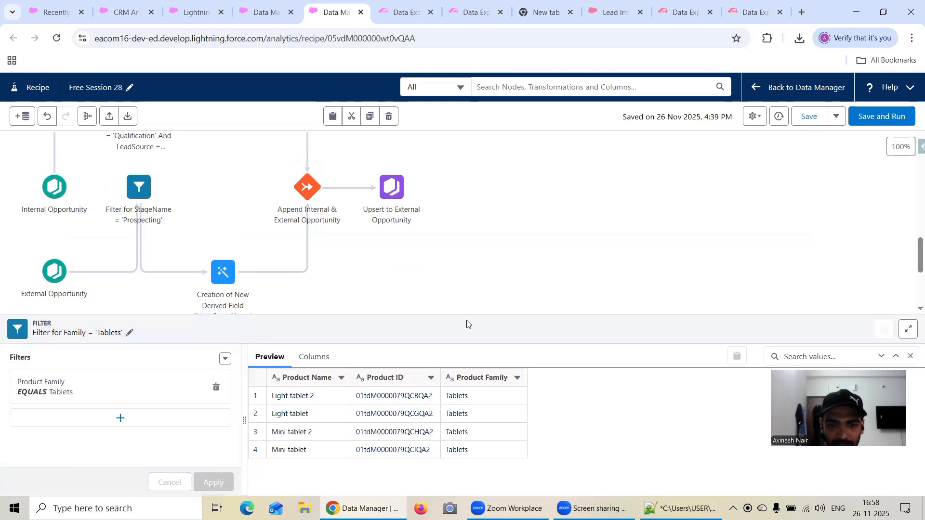
left_click(399, 275)
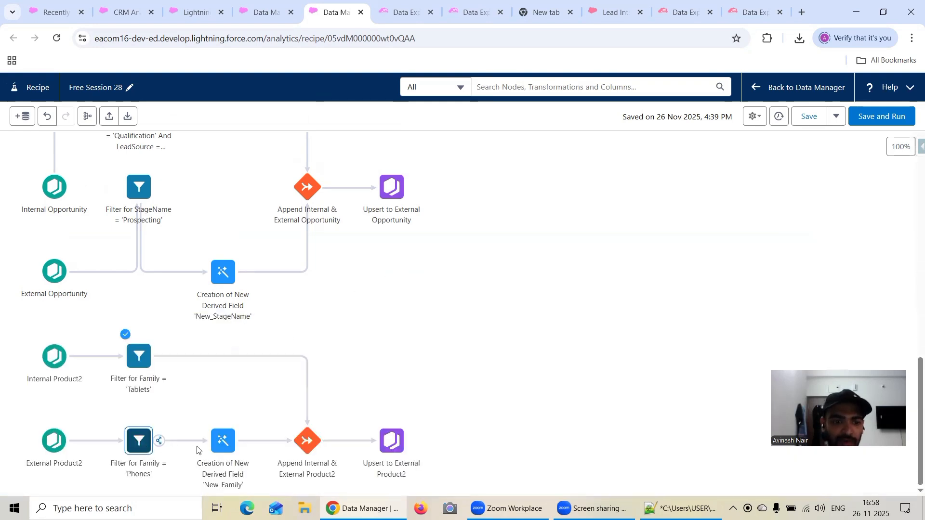
left_click(221, 441)
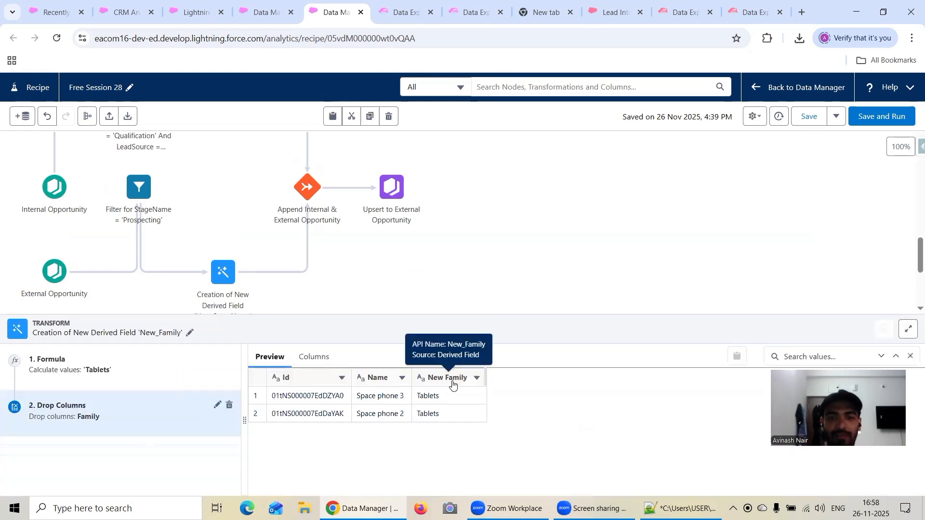
left_click(444, 294)
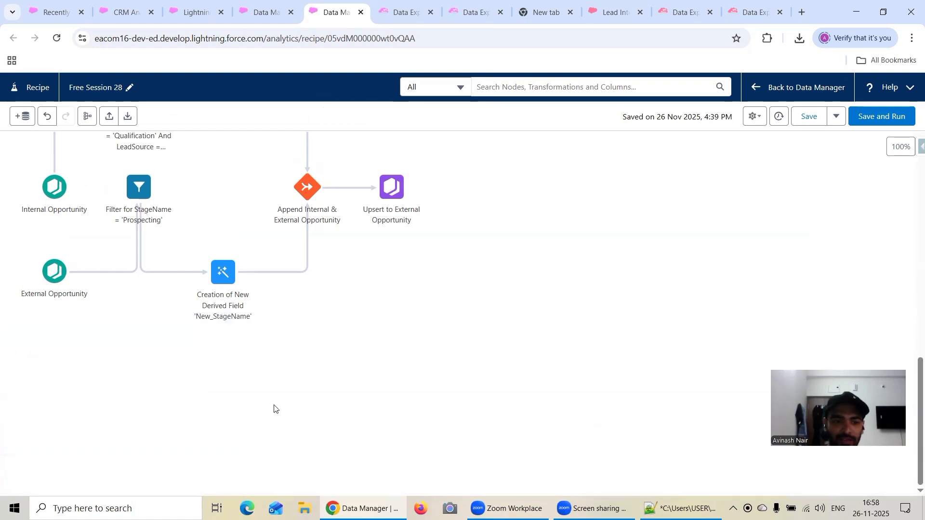
Examine the column mappings of the Product2 append node and the connection, operation and field mappings of the Product2 upsert output
left_click(305, 438)
scroll(96, 410, "down", 3)
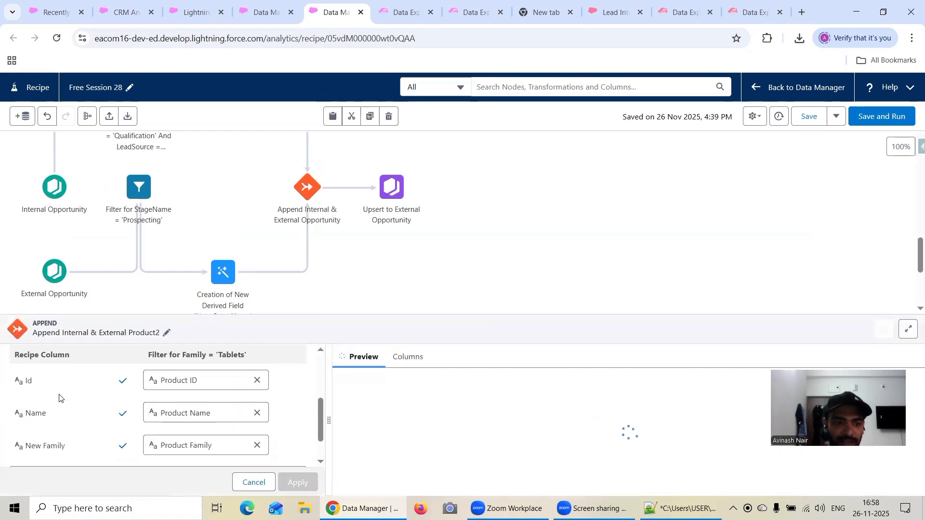
scroll(212, 424, "down", 2)
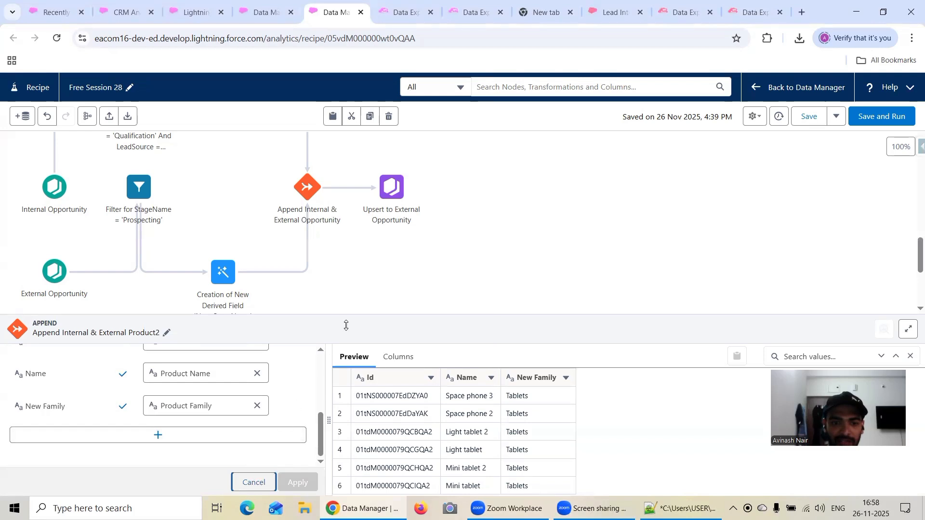
left_click(393, 268)
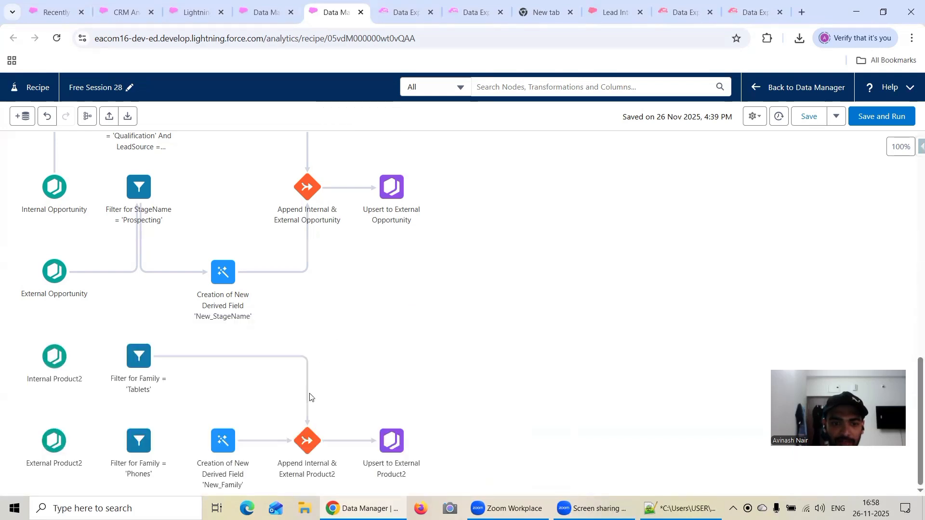
left_click(392, 440)
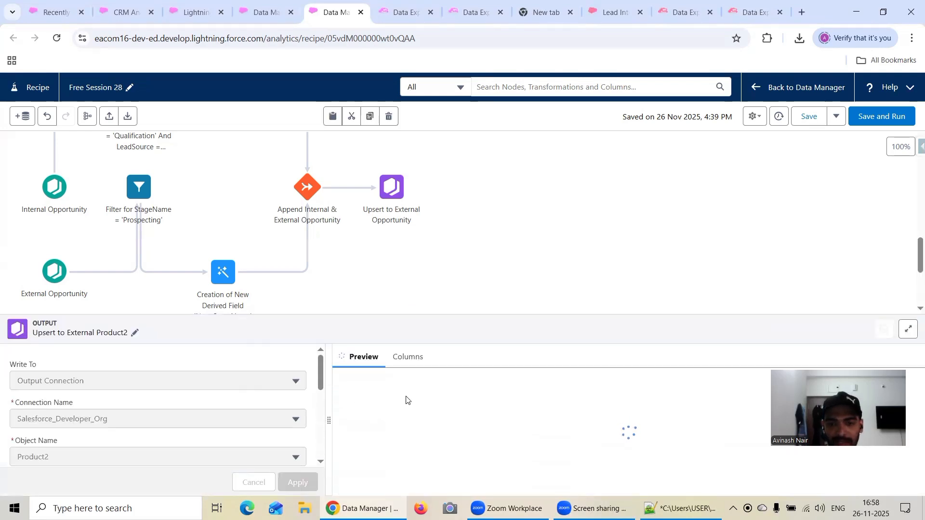
scroll(190, 409, "down", 5)
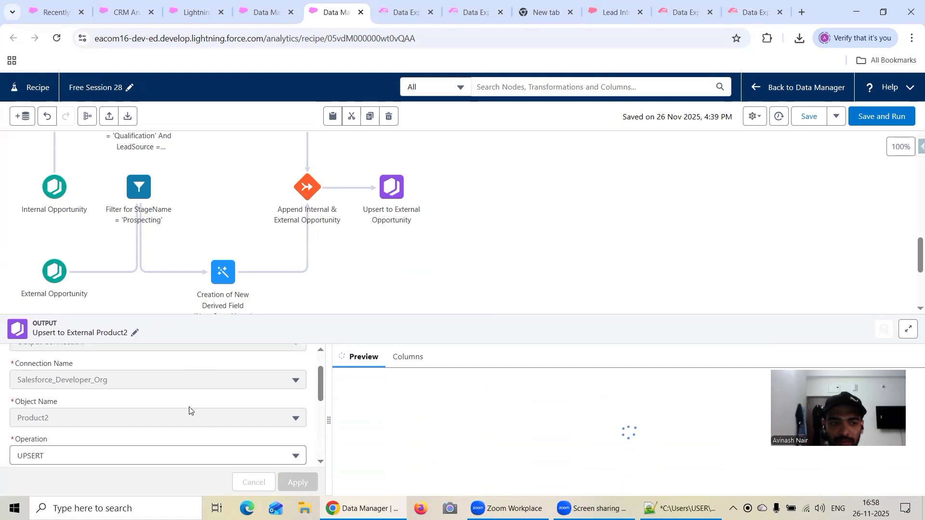
scroll(214, 399, "down", 1)
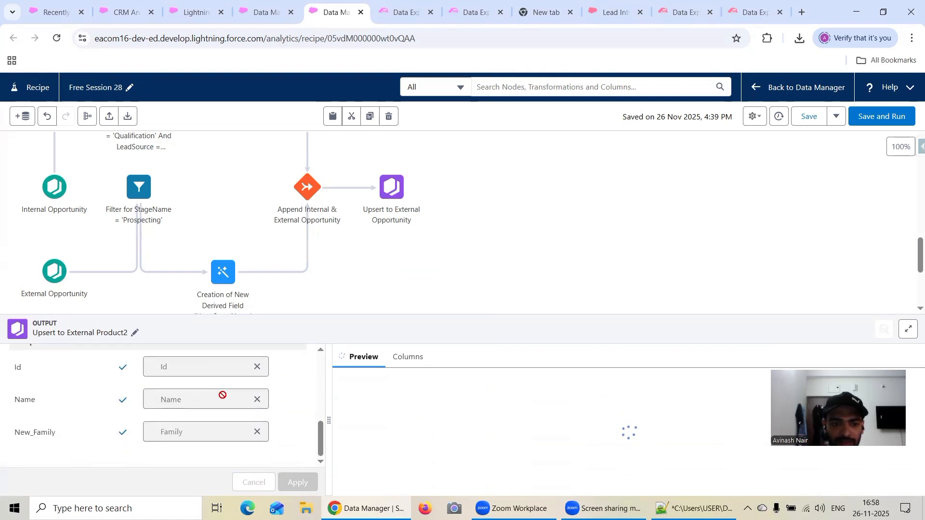
Remove the Id column from the Internal Product2 input node's selected columns, keeping Name and Family
scroll(214, 400, "up", 6)
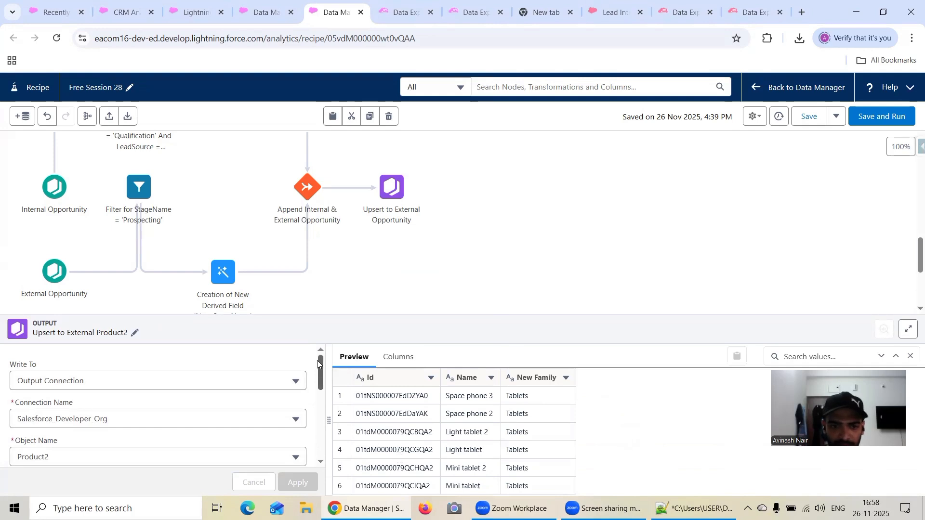
left_click(445, 245)
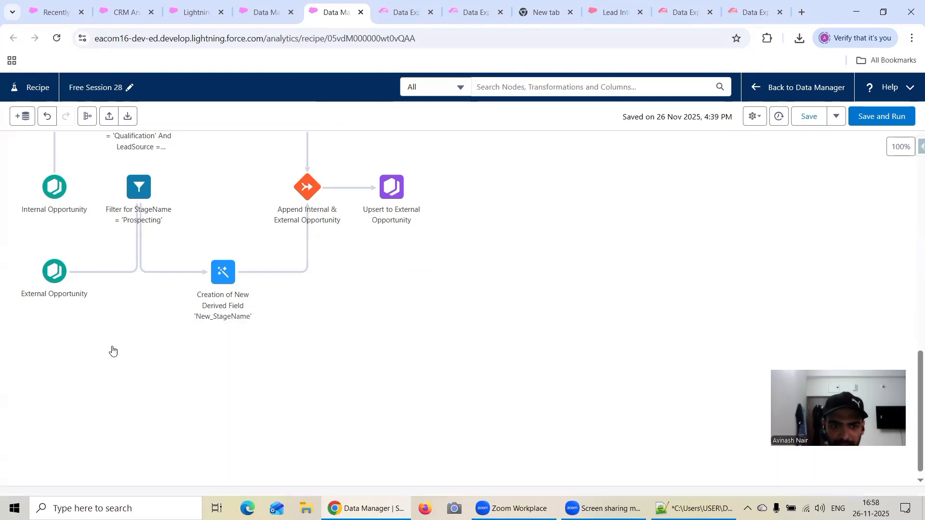
left_click(54, 355)
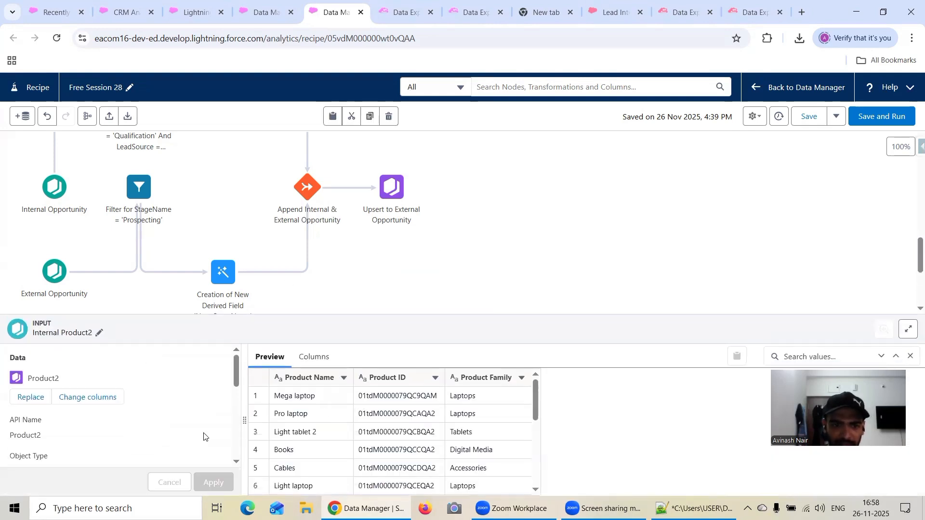
left_click(88, 397)
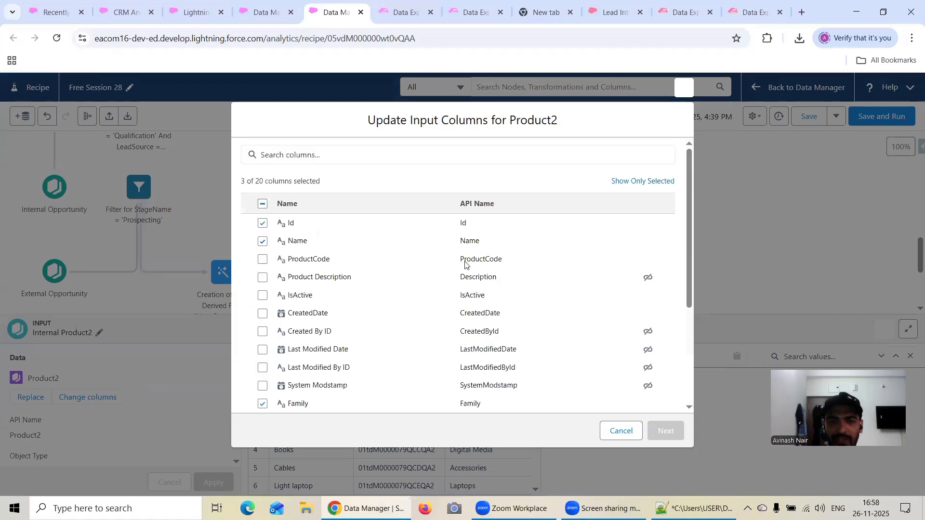
left_click(263, 223)
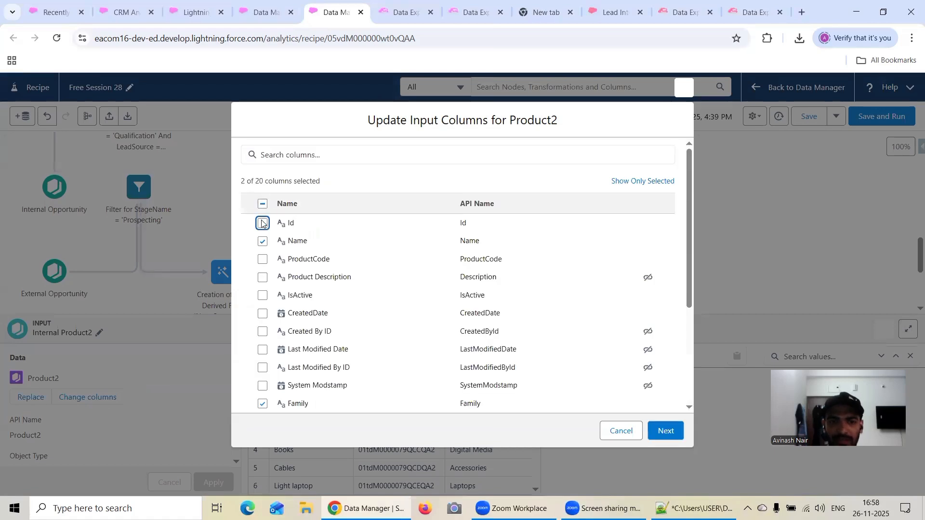
left_click(663, 429)
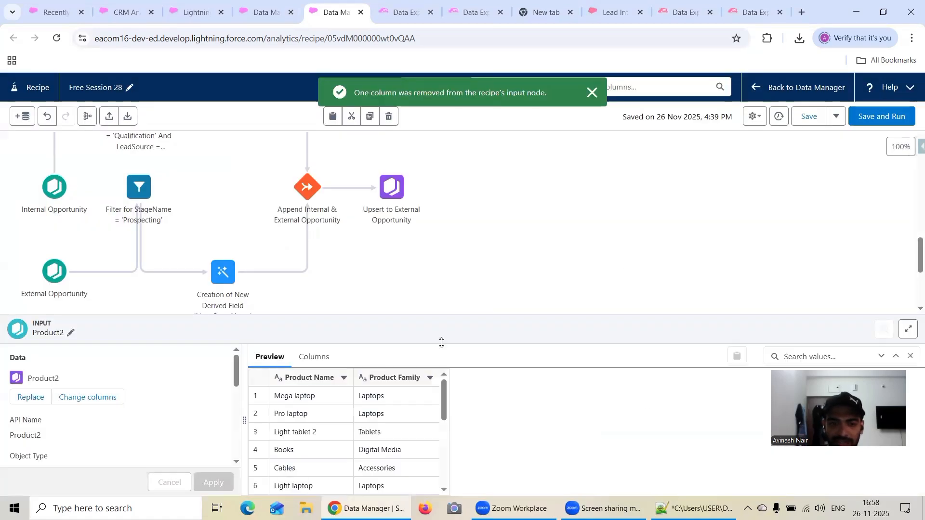
Check the Upsert to External Product2 output, then save and run the Free Session 28 recipe
left_click(495, 257)
left_click(403, 427)
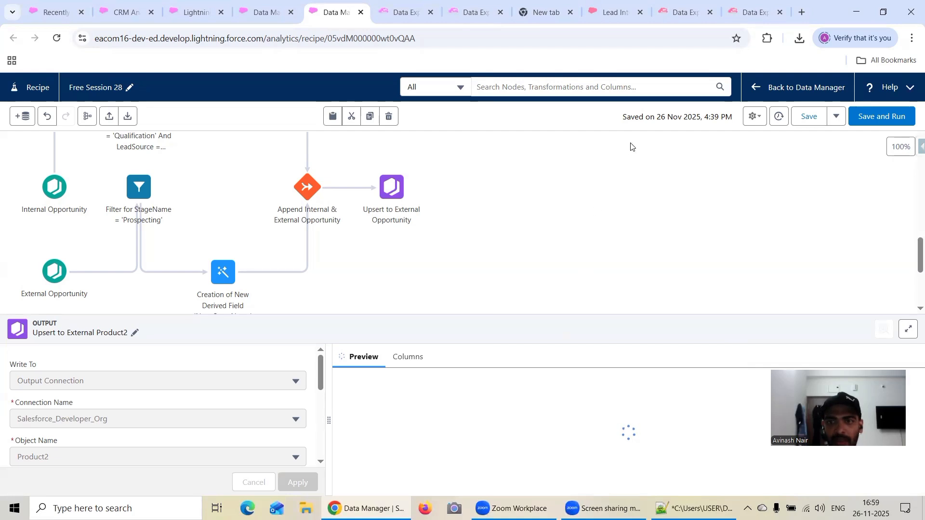
left_click(868, 124)
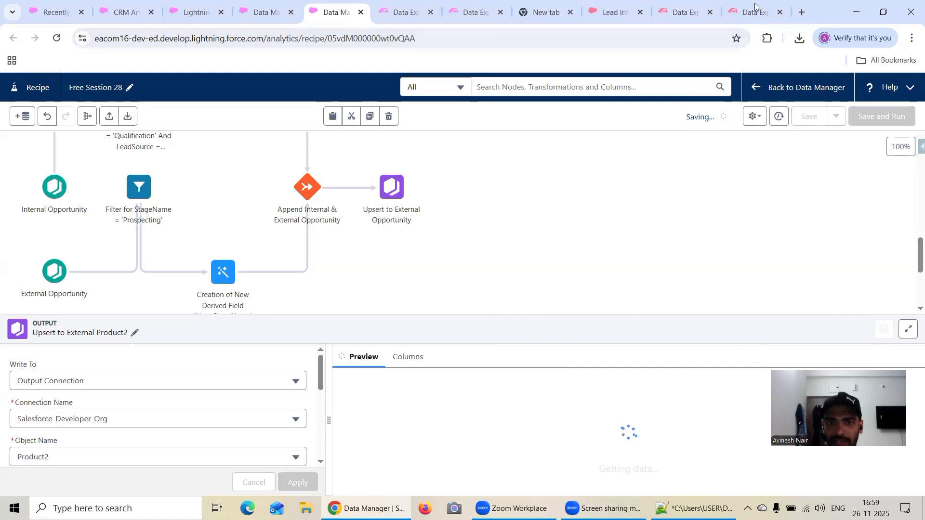
Switch to the Salesforce Inspector exports, rerun the external org's Product2 query and compare its records with the internal org's Tablets query
key("ctrl+9")
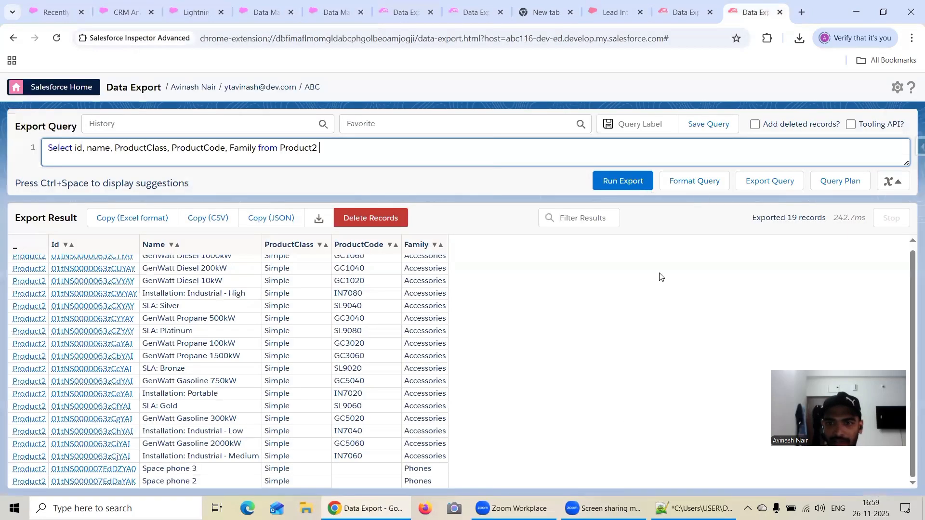
left_click(597, 186)
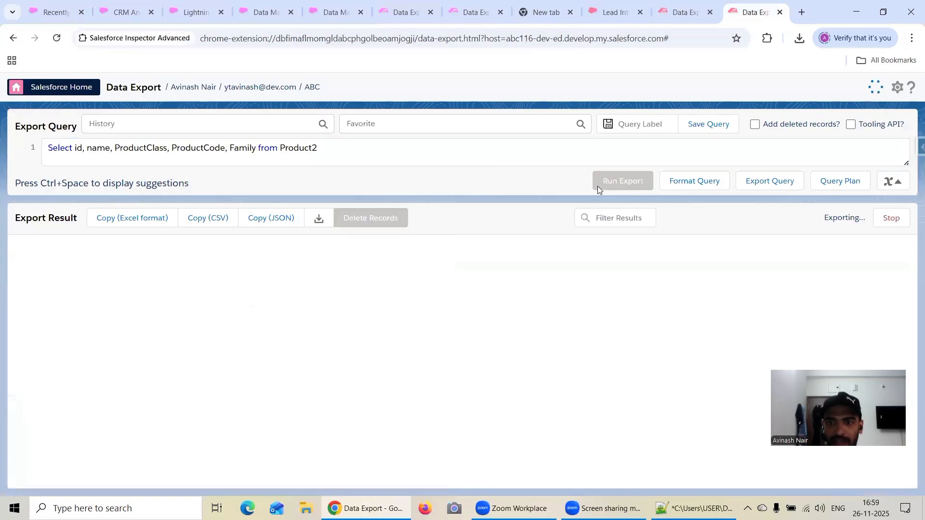
left_click(473, 13)
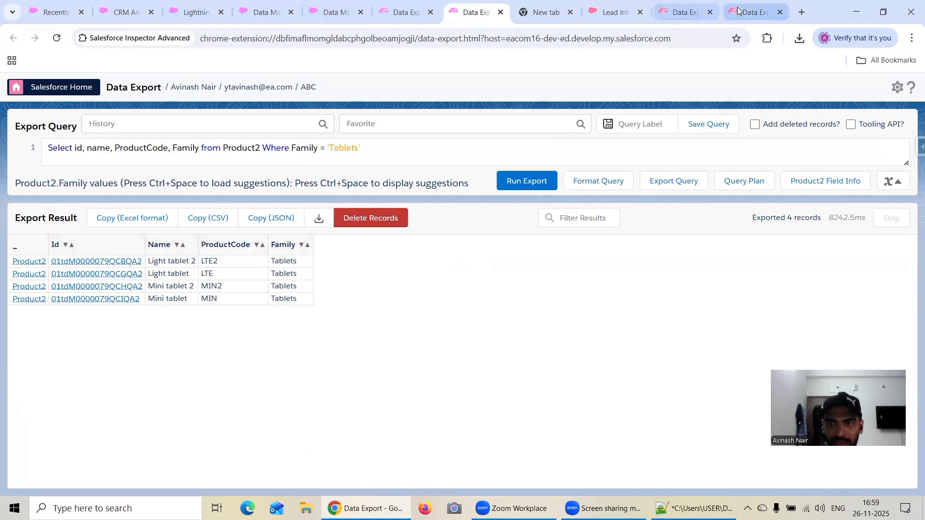
left_click(754, 12)
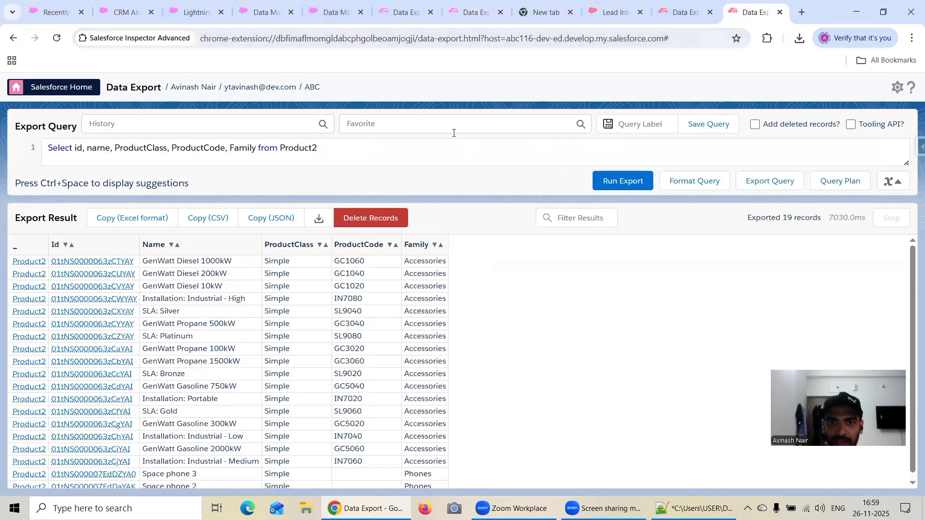
left_click(380, 149)
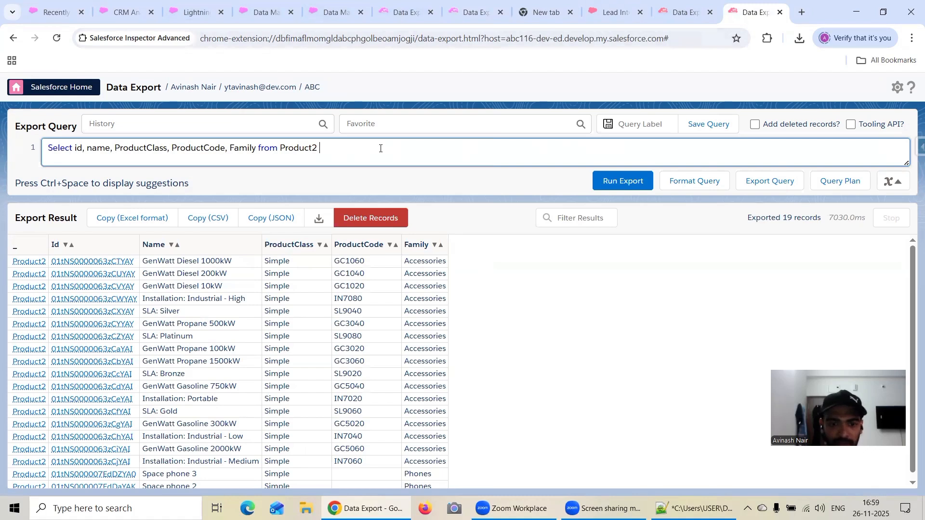
scroll(409, 304, "down", 1)
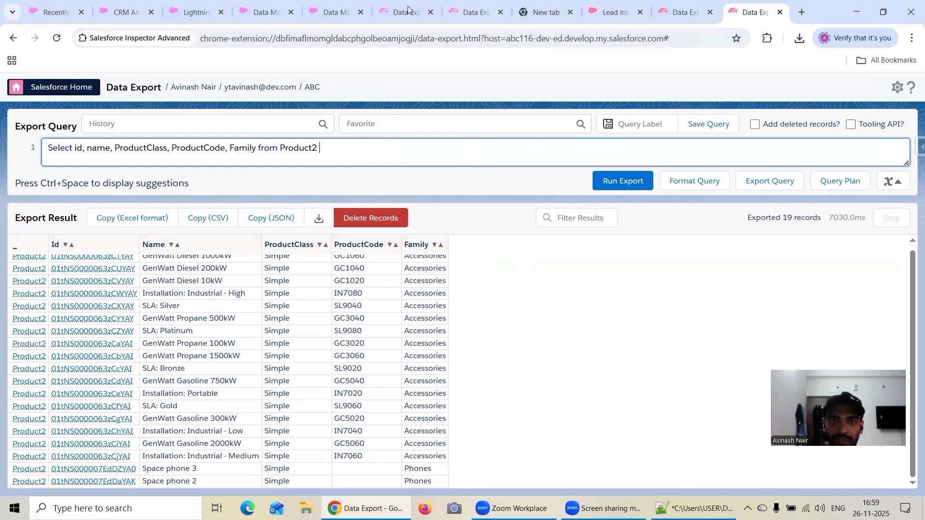
left_click(462, 13)
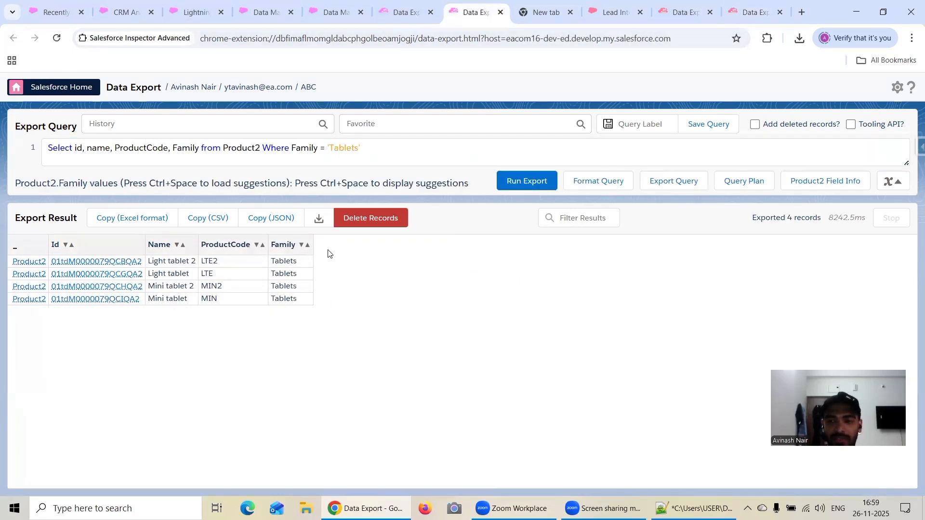
left_click(754, 12)
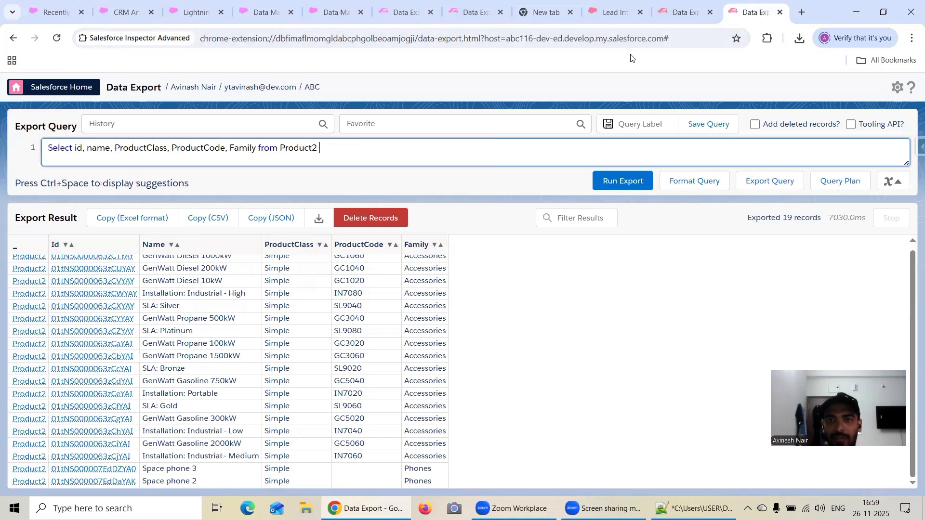